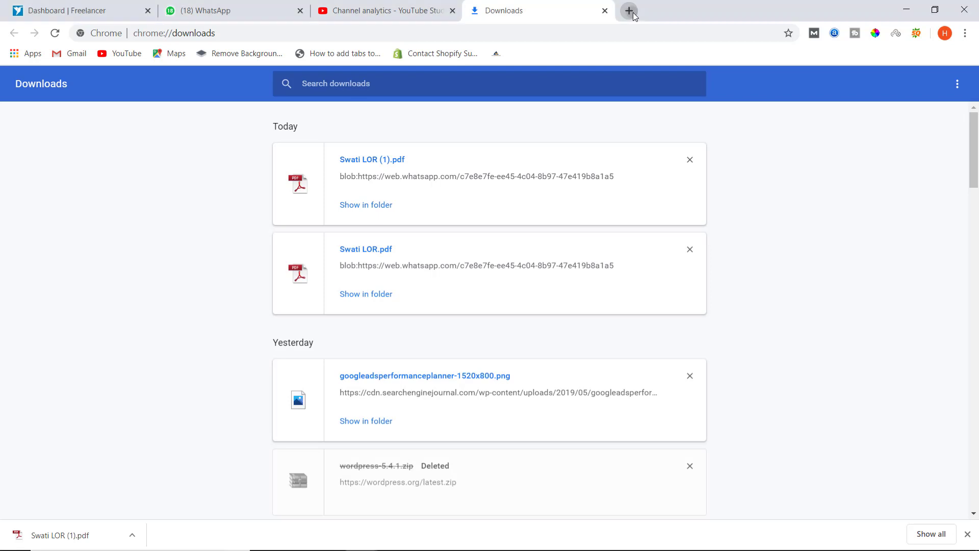
# Search Google for "godaddy" in a new browser tab and open the GoDaddy India website.
pyautogui.click(635, 16)
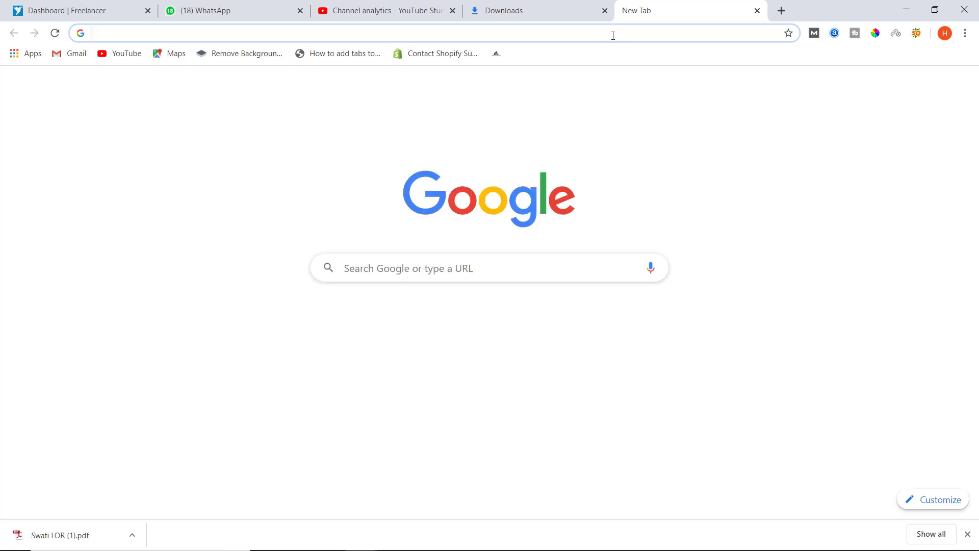
pyautogui.write('go')
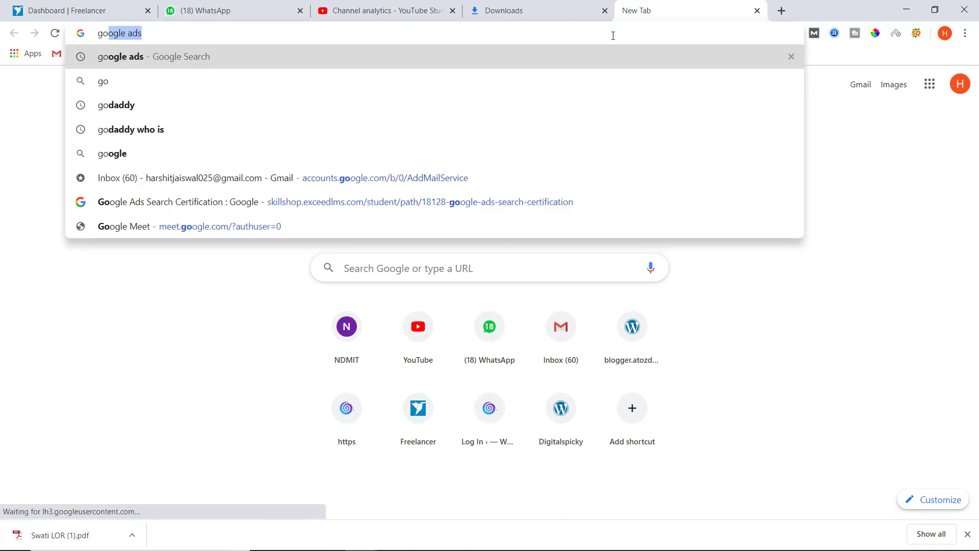
pyautogui.write('daddy')
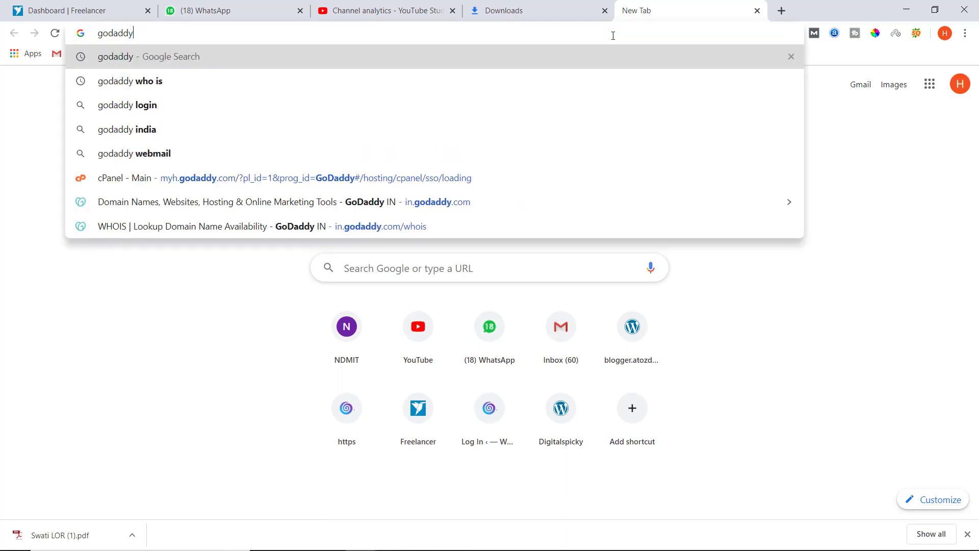
pyautogui.press('Return')
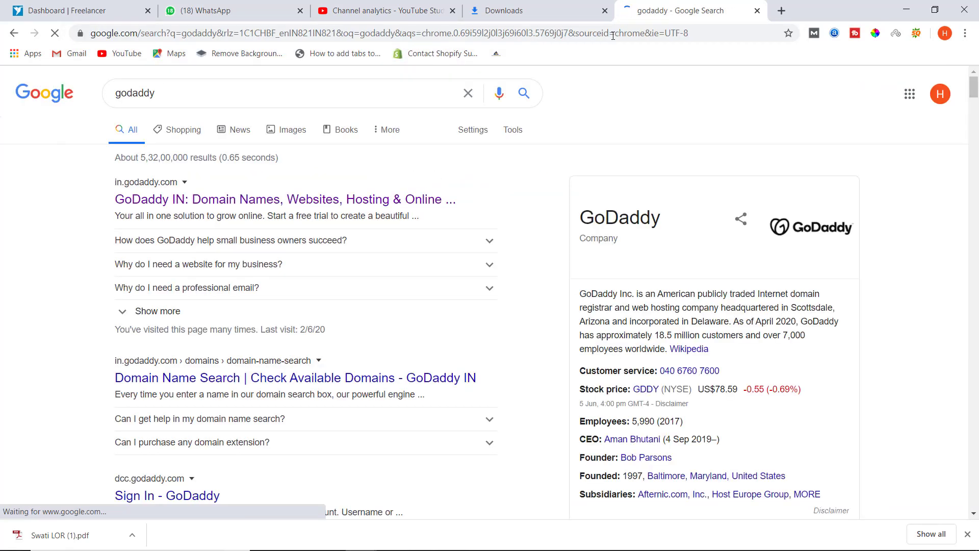
pyautogui.click(328, 204)
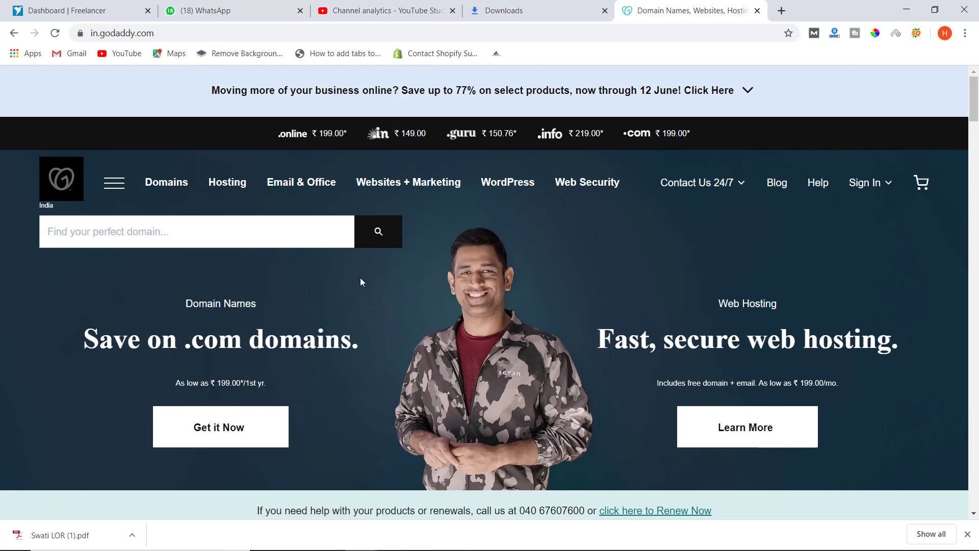
# Open GoDaddy's Hosting page and examine the hosting plan comparison with its monthly prices.
pyautogui.scroll(-3, 323, 240)
pyautogui.scroll(3, 226, 175)
pyautogui.click(228, 185)
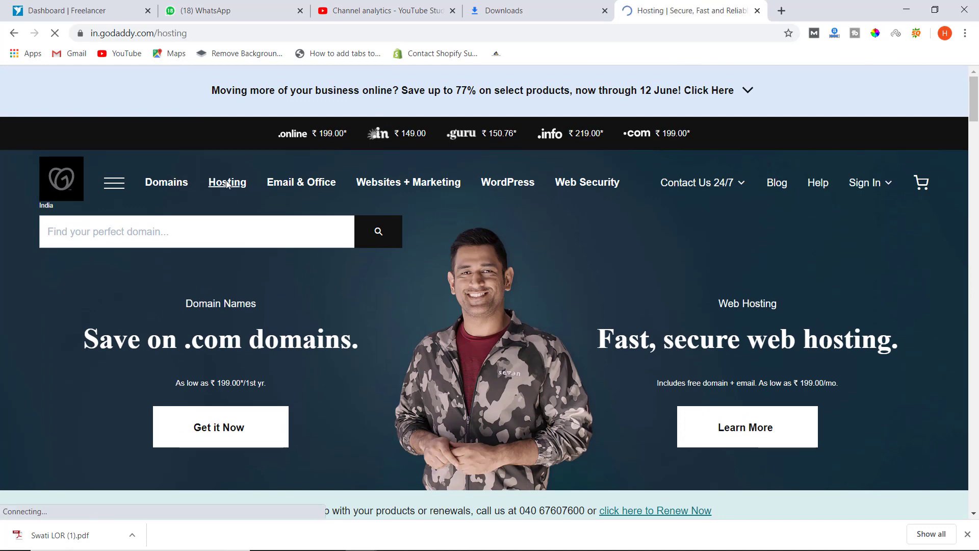
pyautogui.scroll(-3, 510, 352)
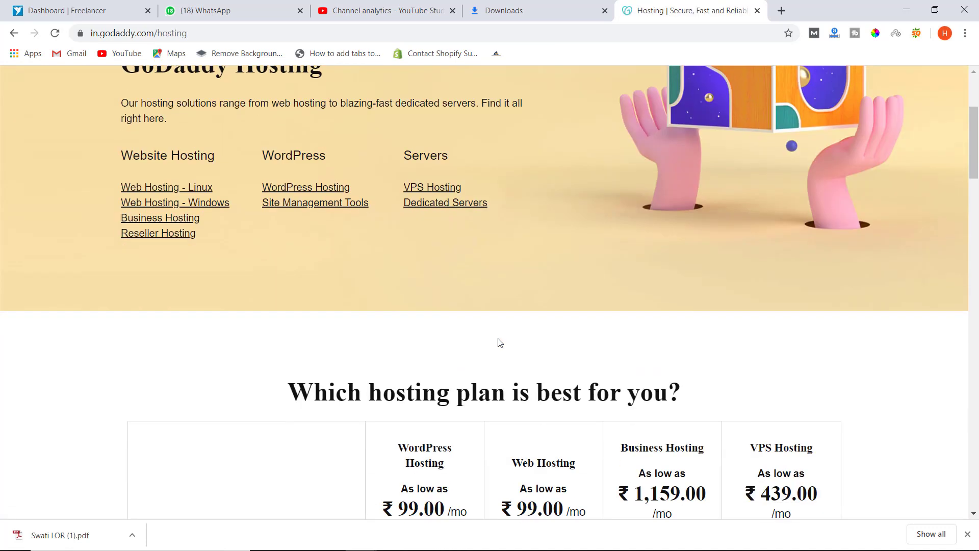
pyautogui.scroll(-2, 482, 342)
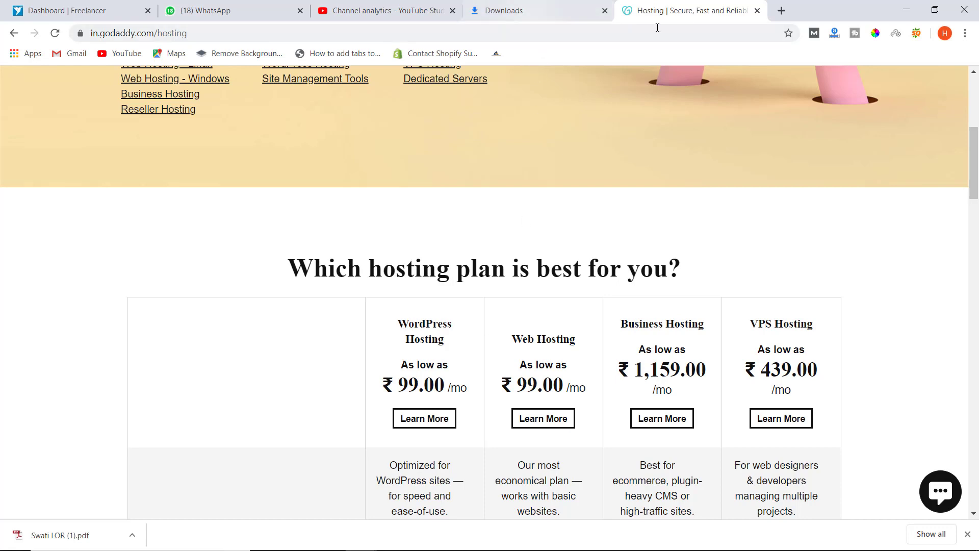
# Locate the XAMPP installer on the desktop and return to the browser window with the GoDaddy hosting page.
pyautogui.click(907, 10)
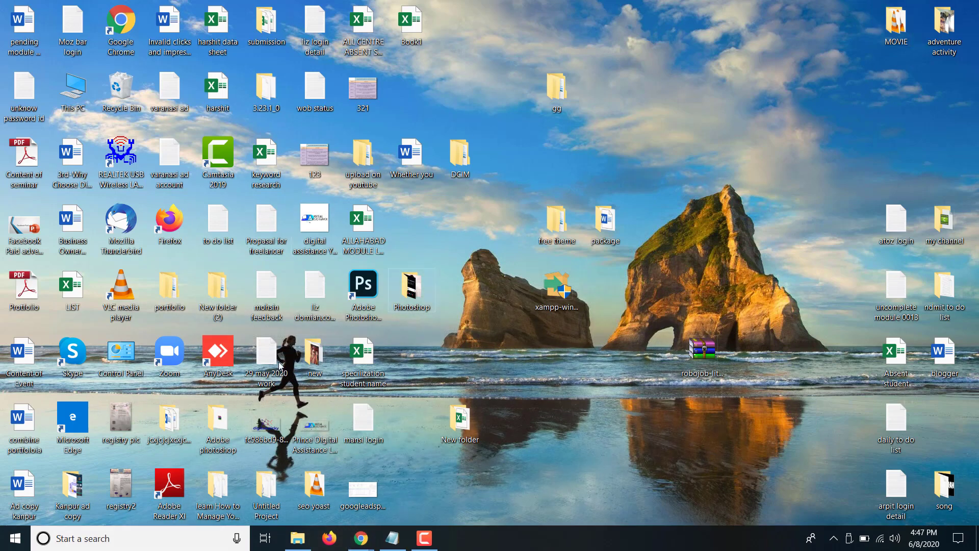
pyautogui.click(552, 310)
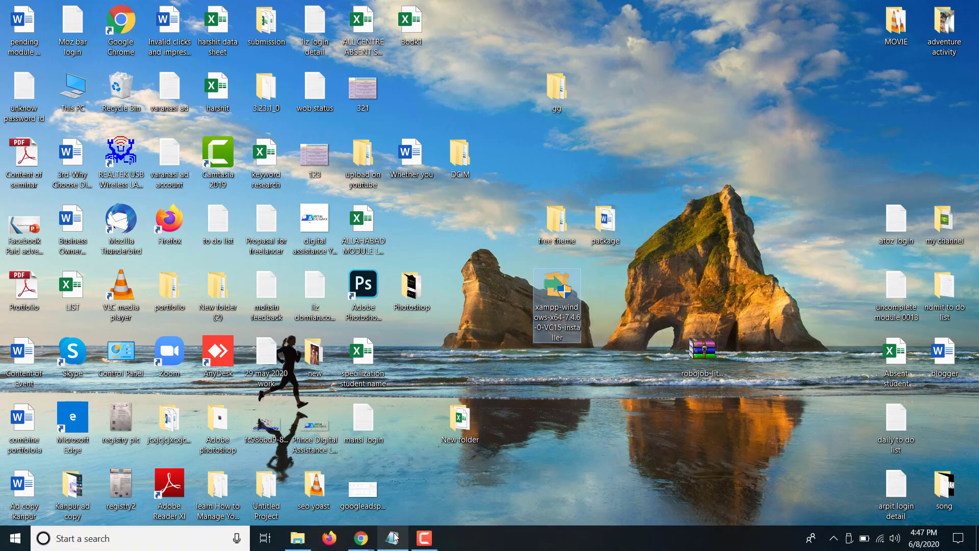
pyautogui.click(361, 538)
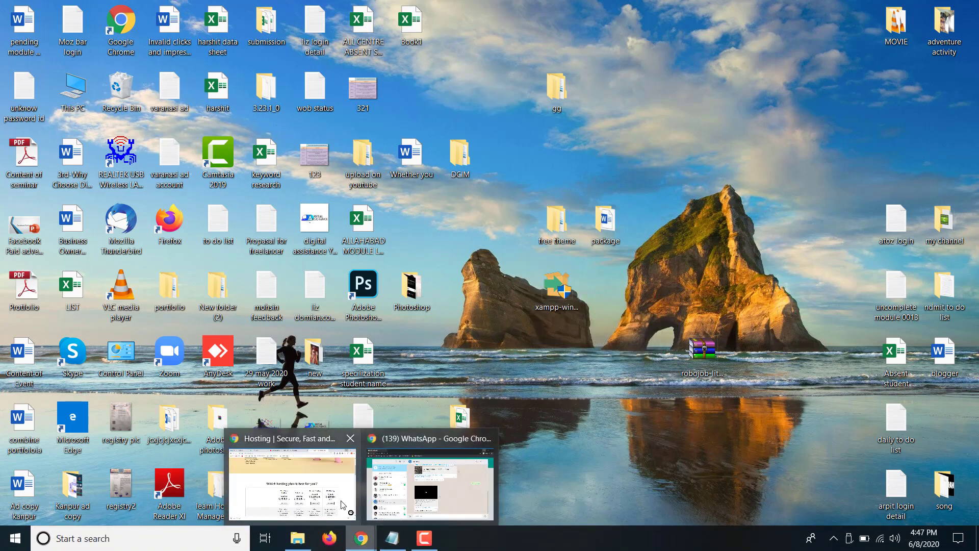
pyautogui.click(334, 466)
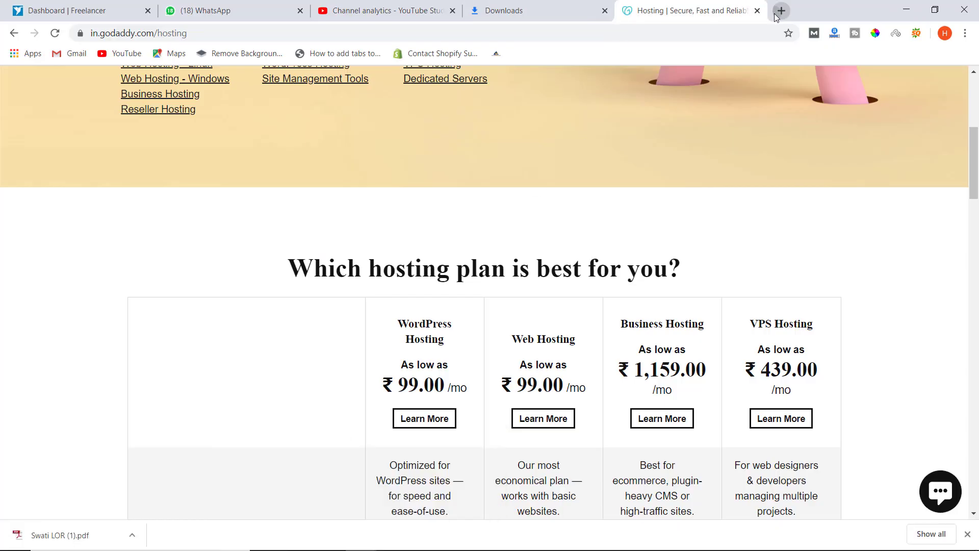
# Search Google for XAMPP in a new browser tab and open the Apache Friends download site.
pyautogui.click(782, 10)
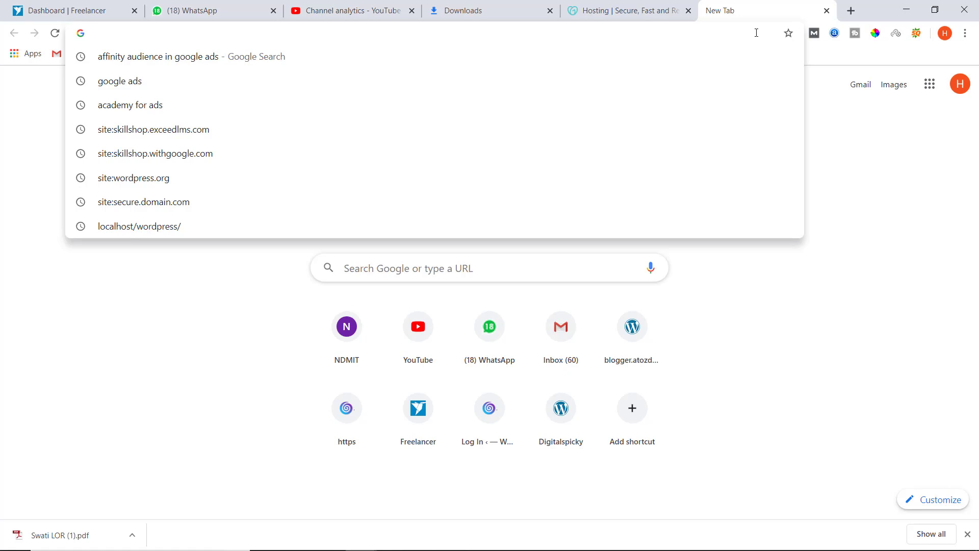
pyautogui.write('x')
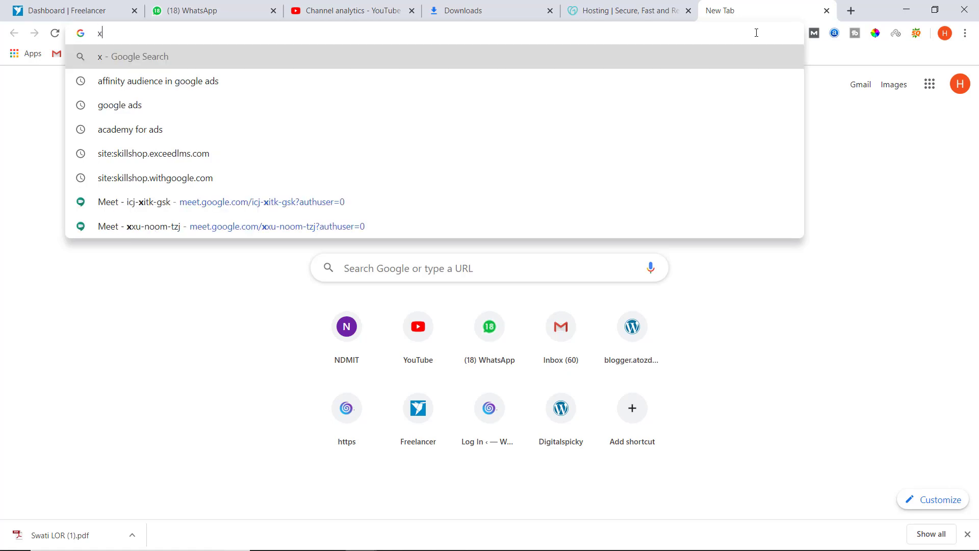
pyautogui.write('a')
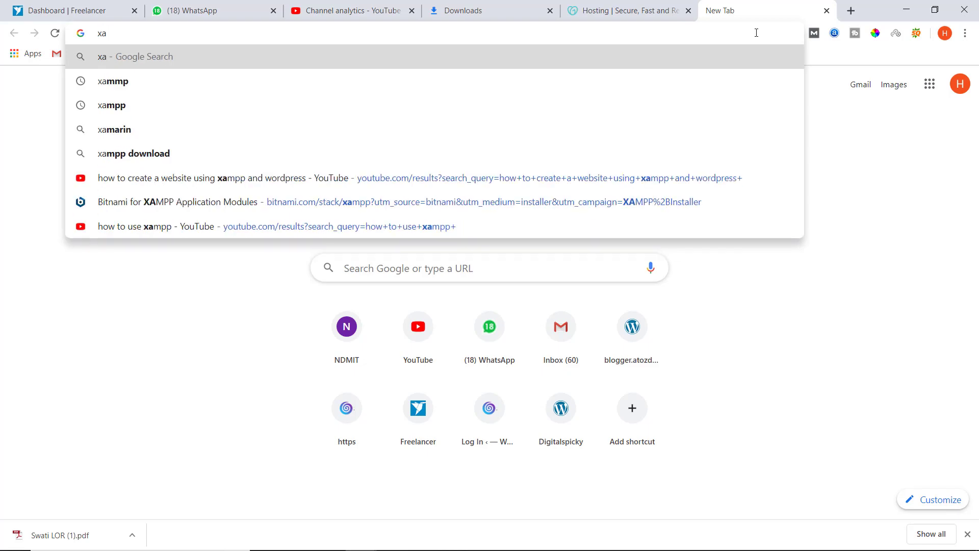
pyautogui.press('Down')
pyautogui.press('Return')
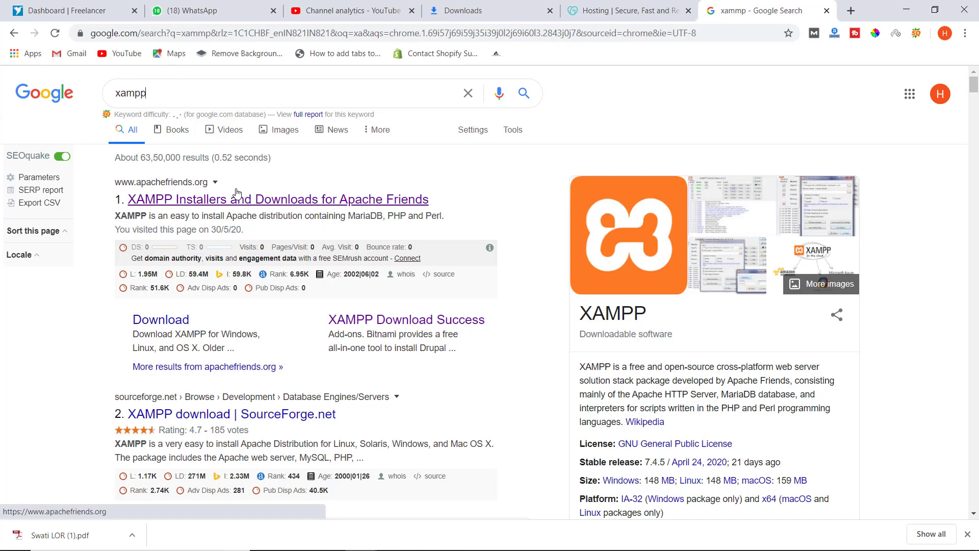
pyautogui.click(239, 199)
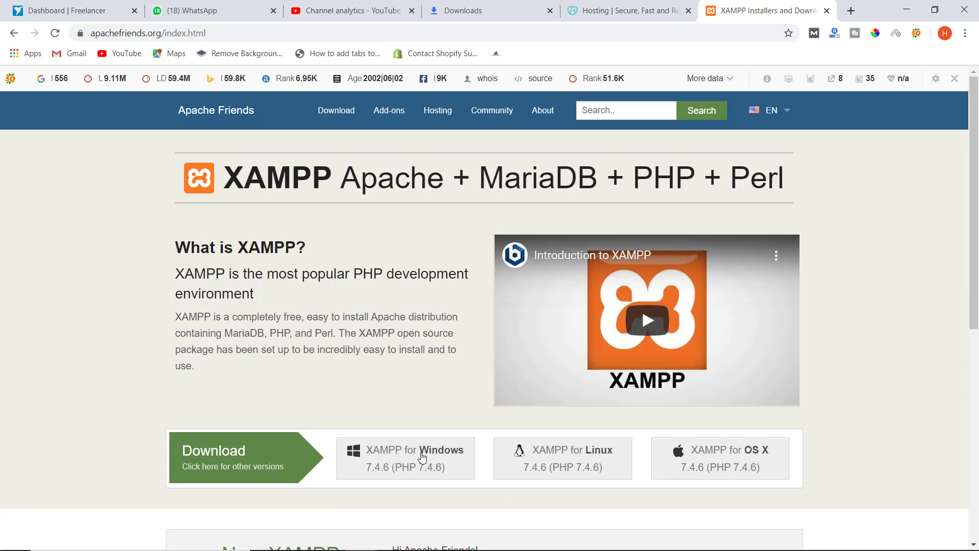
# Minimize the browser and launch the XAMPP 7.4.6 Windows installer from the desktop.
pyautogui.click(904, 9)
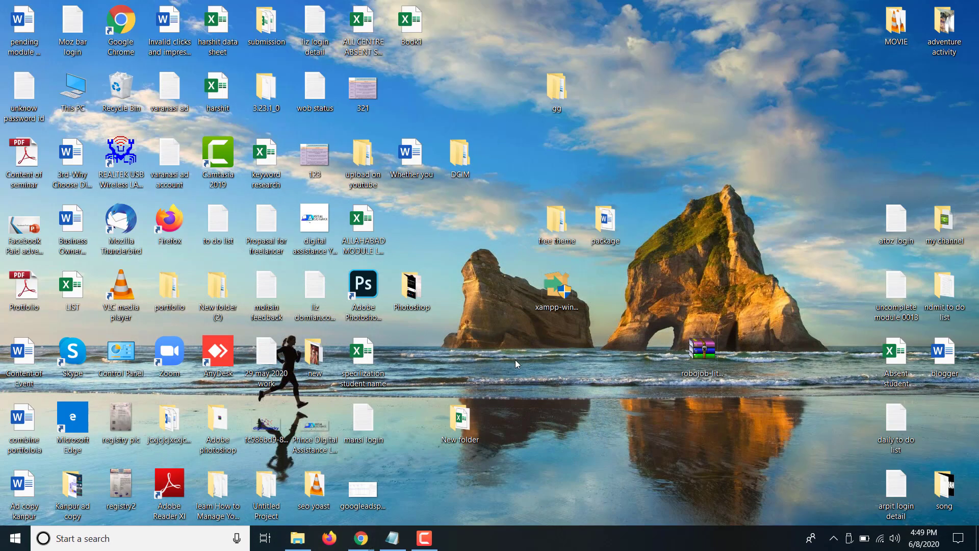
pyautogui.click(551, 292)
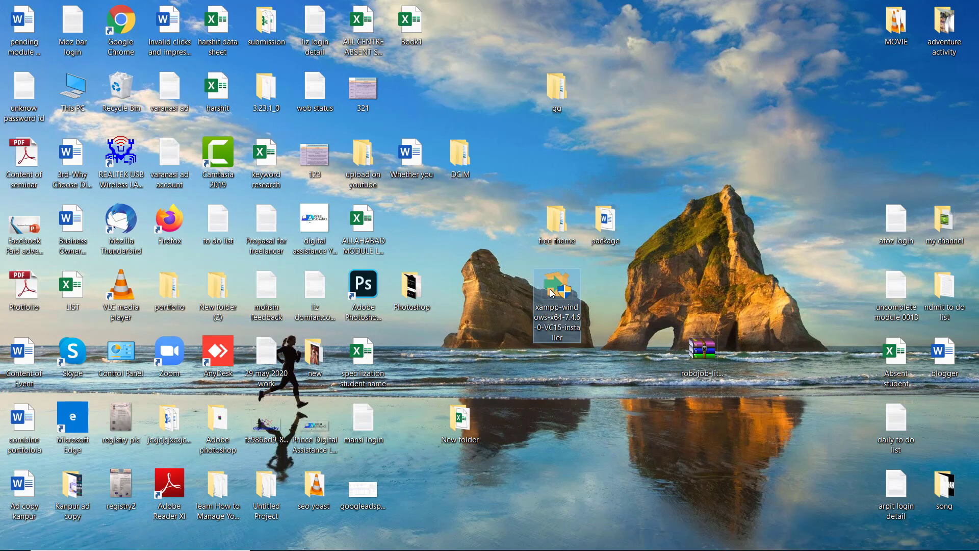
# Delete the existing xampp folder from the Internal (E:) drive in File Explorer and close the window.
pyautogui.click(298, 538)
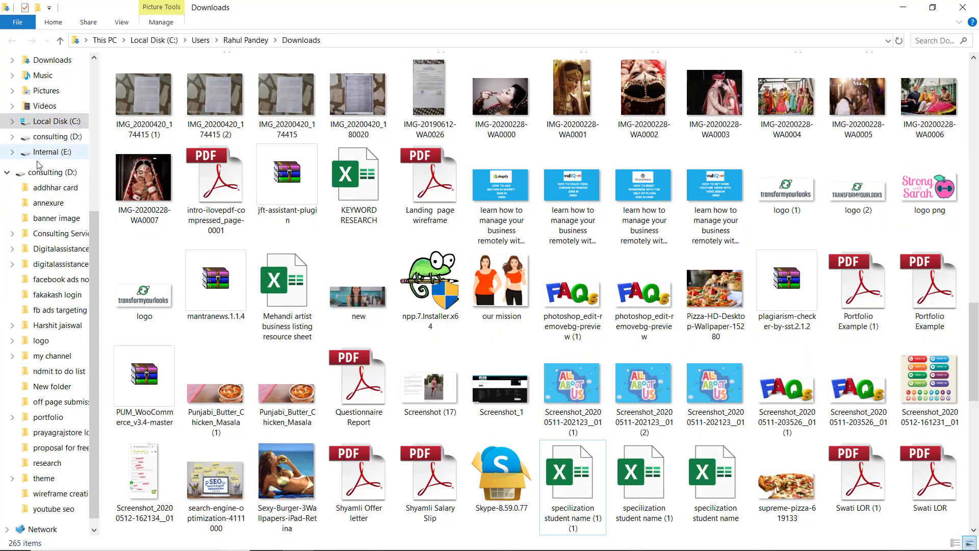
pyautogui.click(50, 152)
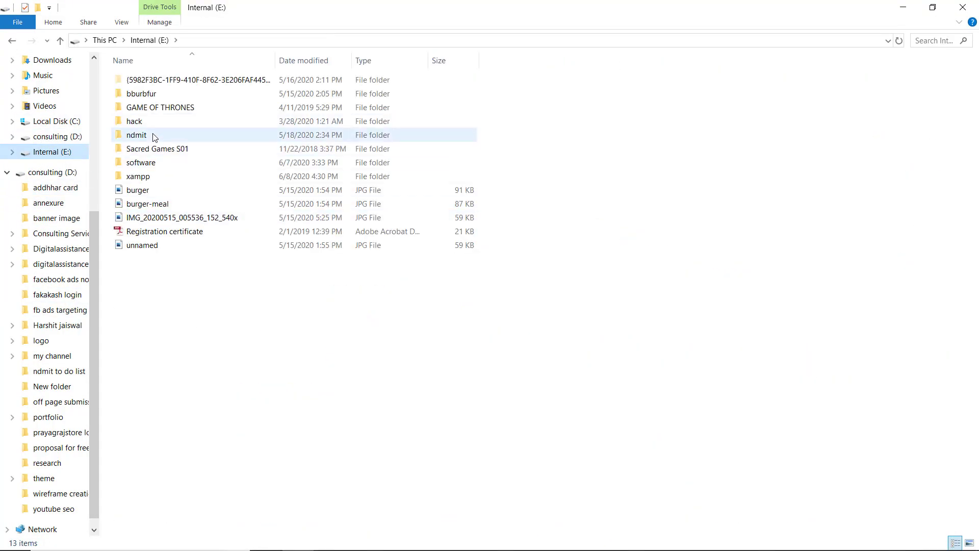
pyautogui.click(156, 176)
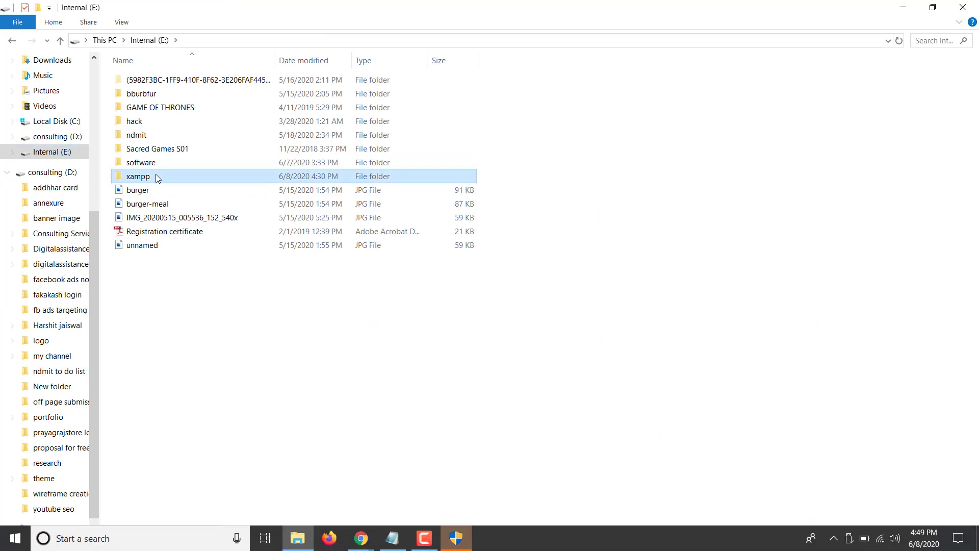
pyautogui.press('Delete')
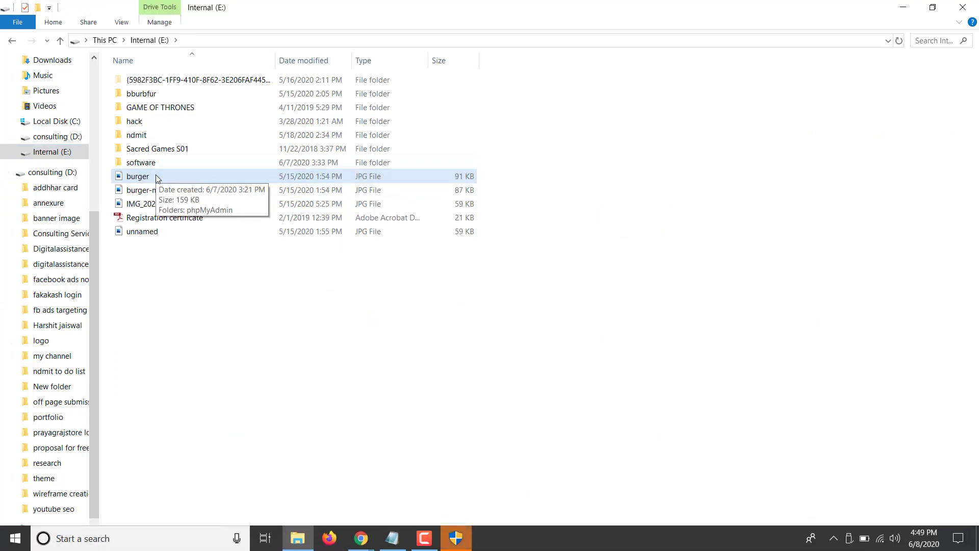
pyautogui.click(964, 6)
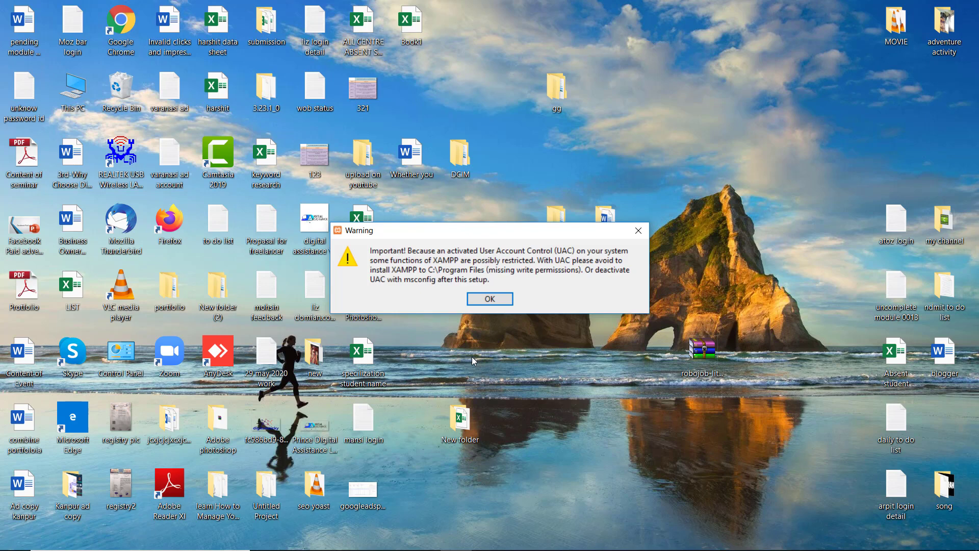
# Acknowledge the User Account Control warning and continue the XAMPP setup with all components selected.
pyautogui.click(507, 301)
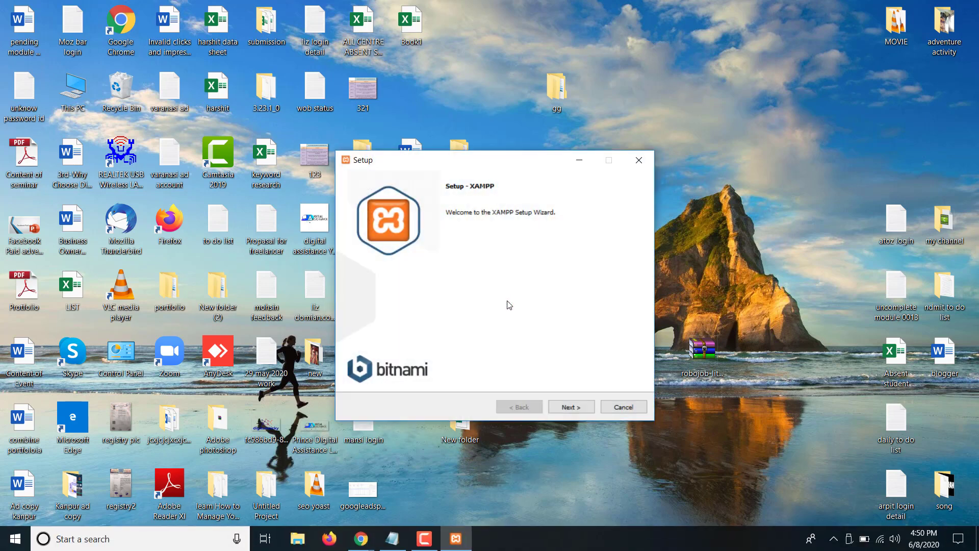
pyautogui.click(579, 407)
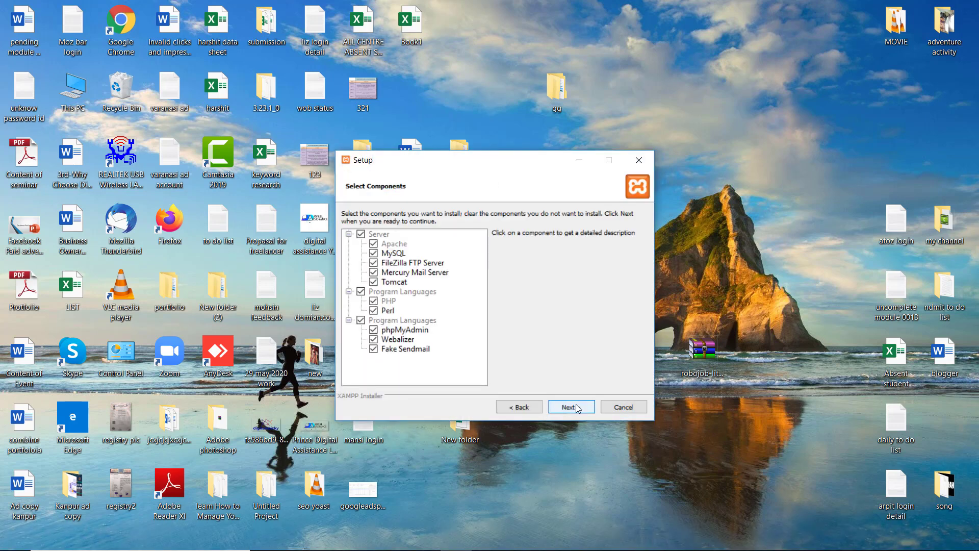
pyautogui.click(574, 410)
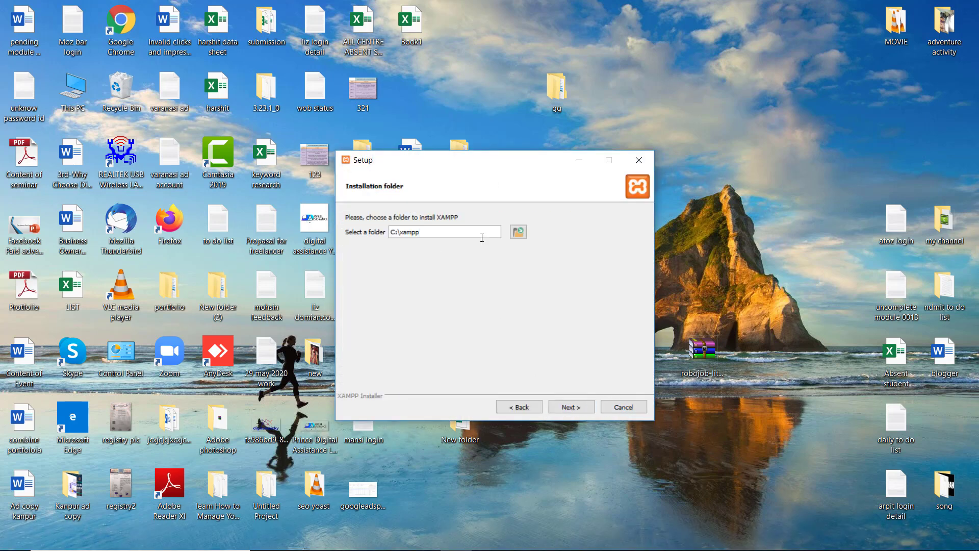
# Browse for the XAMPP installation folder and create a folder named "new" on the Internal (E:) drive.
pyautogui.click(523, 237)
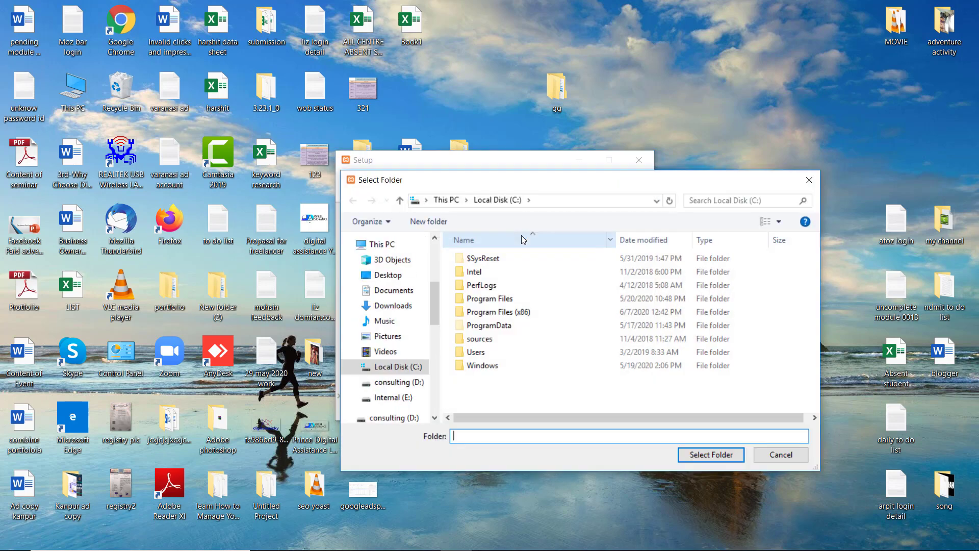
pyautogui.click(393, 396)
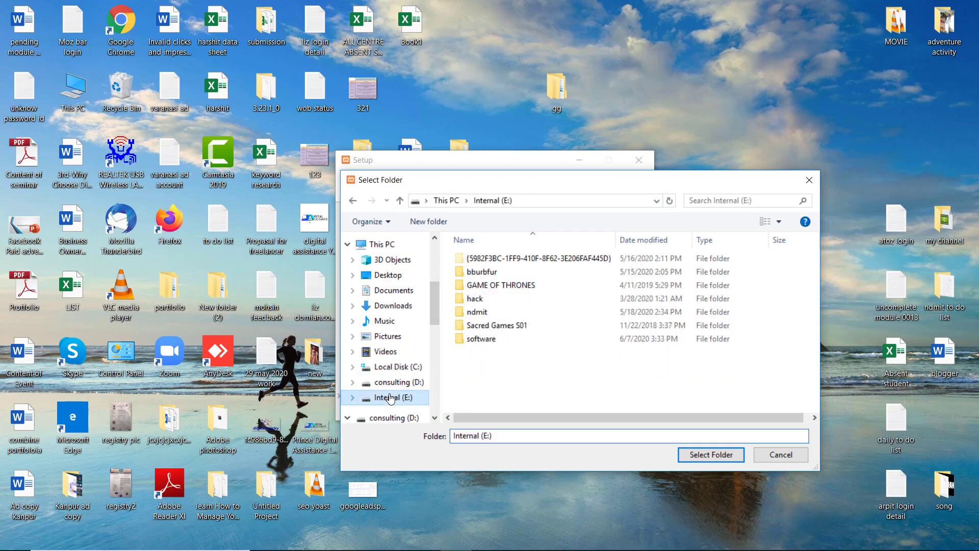
pyautogui.rightClick(553, 368)
pyautogui.moveTo(555, 370)
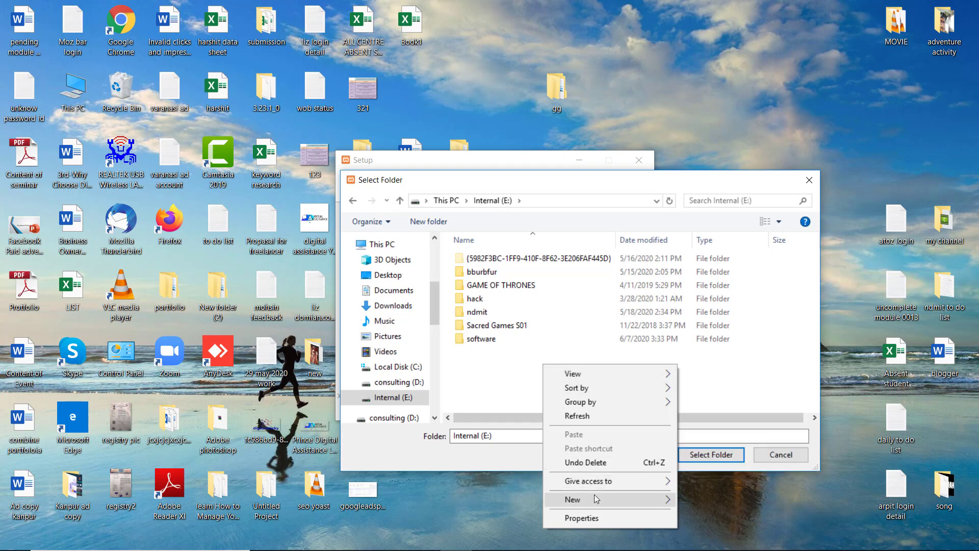
pyautogui.moveTo(595, 494)
pyautogui.click(706, 340)
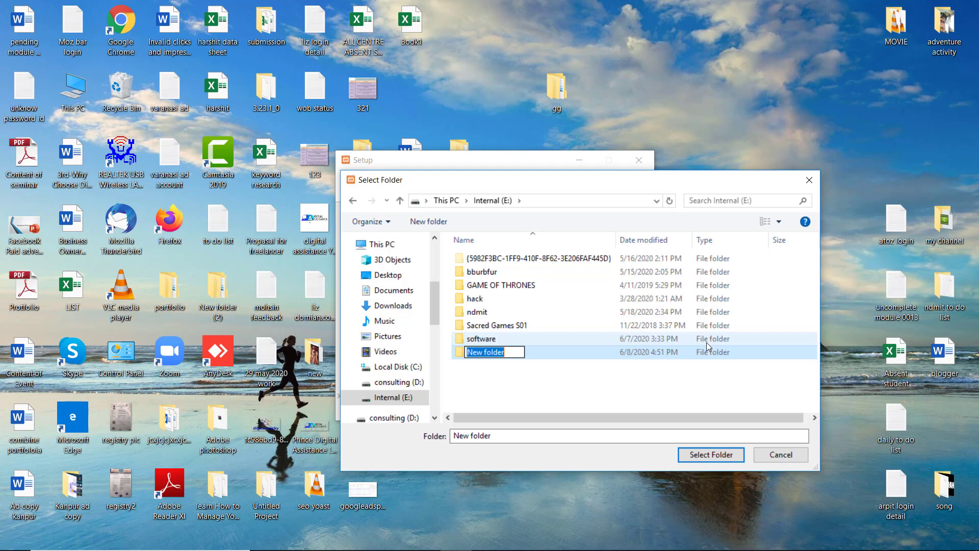
pyautogui.press('BackSpace')
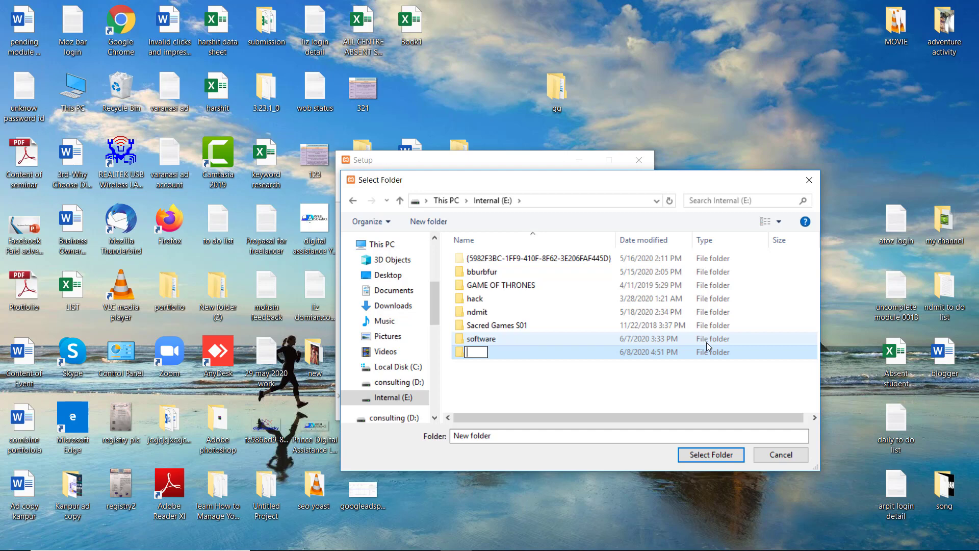
pyautogui.write('new')
pyautogui.press('Return')
# Choose the folder E:\new as the XAMPP installation location and continue to the language page.
pyautogui.doubleClick(503, 350)
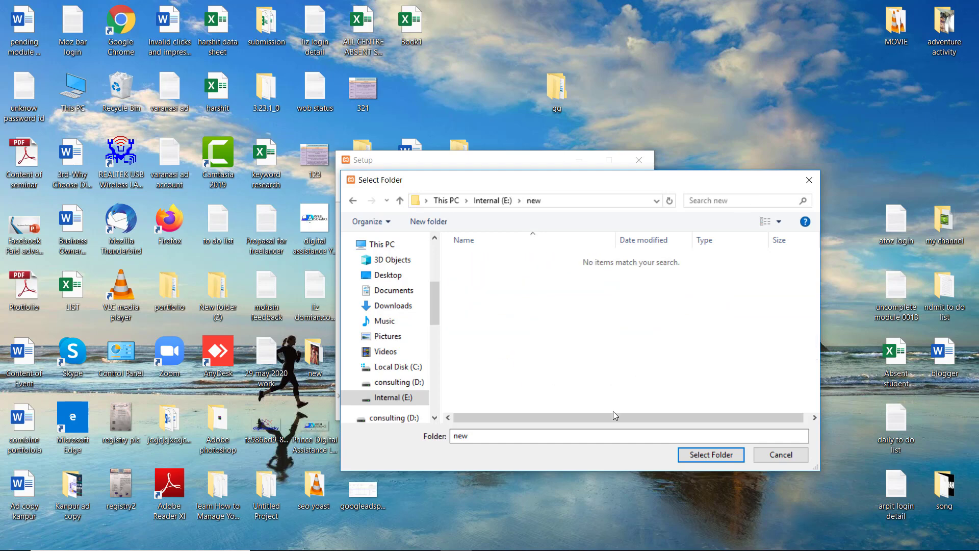
pyautogui.click(695, 455)
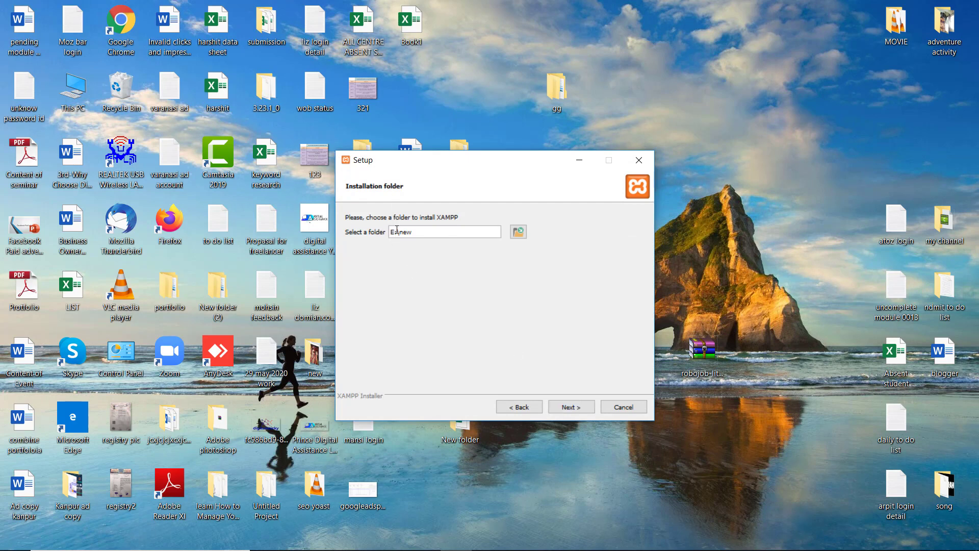
pyautogui.click(568, 408)
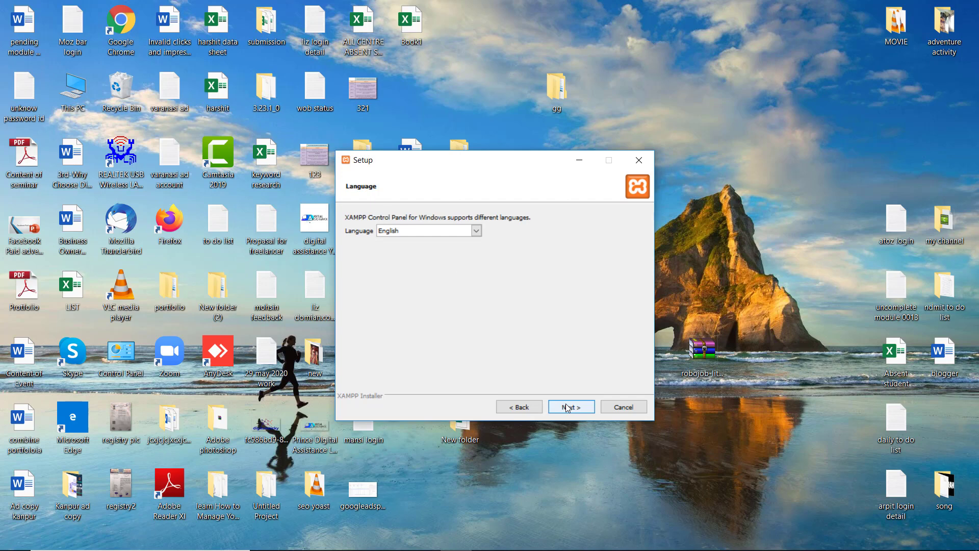
# Keep English and the Bitnami option, start the XAMPP installation, and minimize the browser window showing the Bitnami page.
pyautogui.click(567, 408)
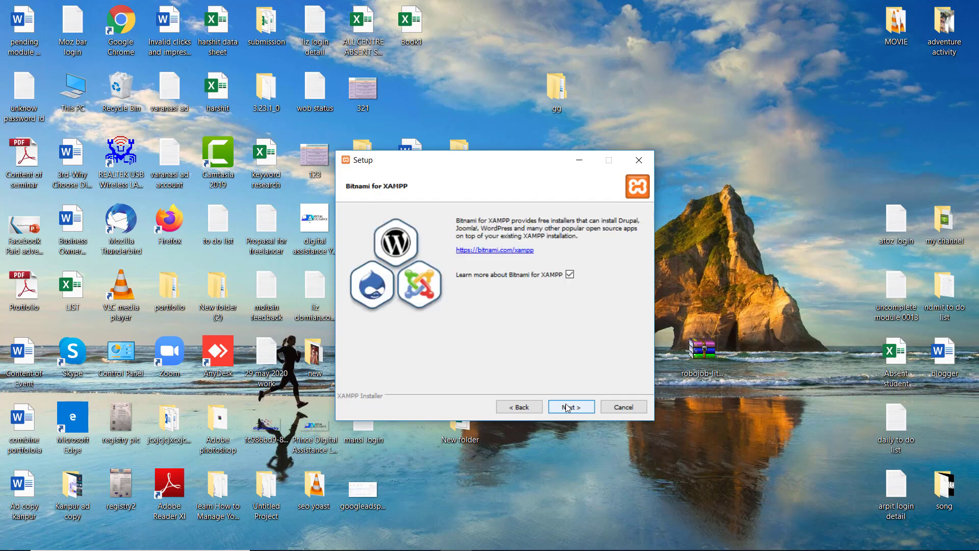
pyautogui.click(568, 407)
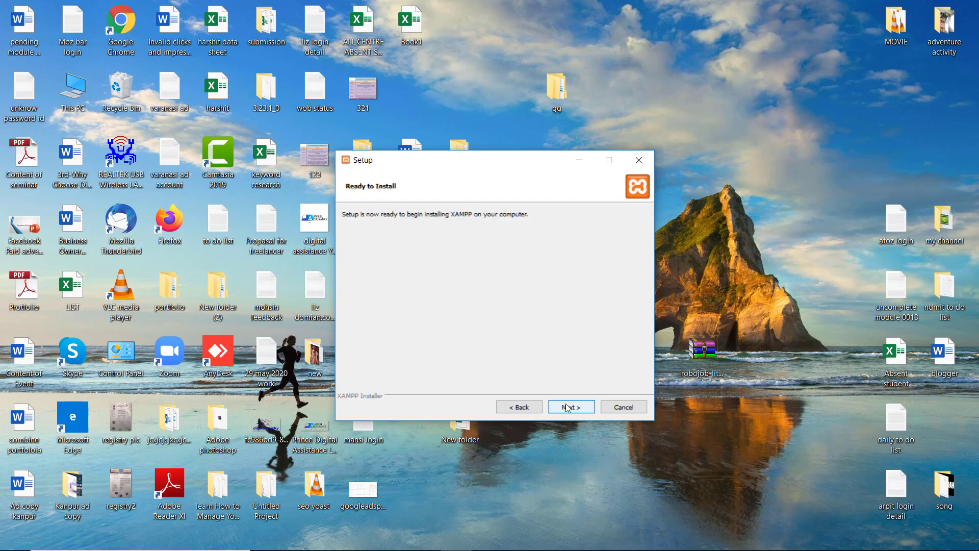
pyautogui.click(568, 407)
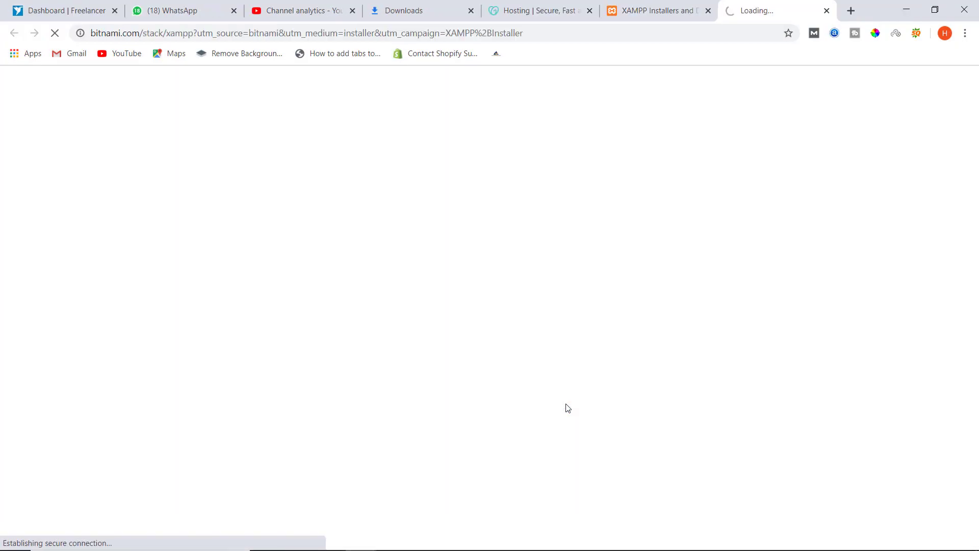
pyautogui.click(906, 9)
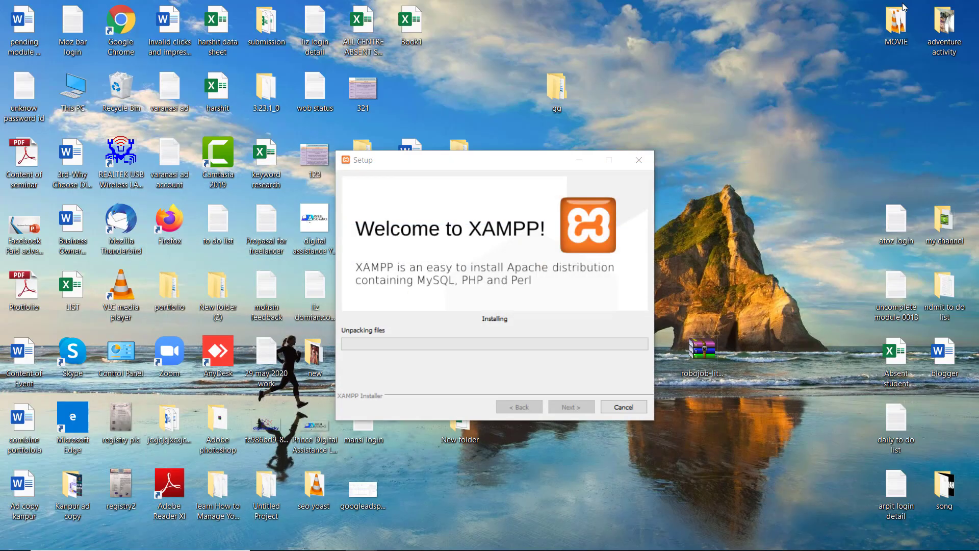
pyautogui.rightClick(701, 245)
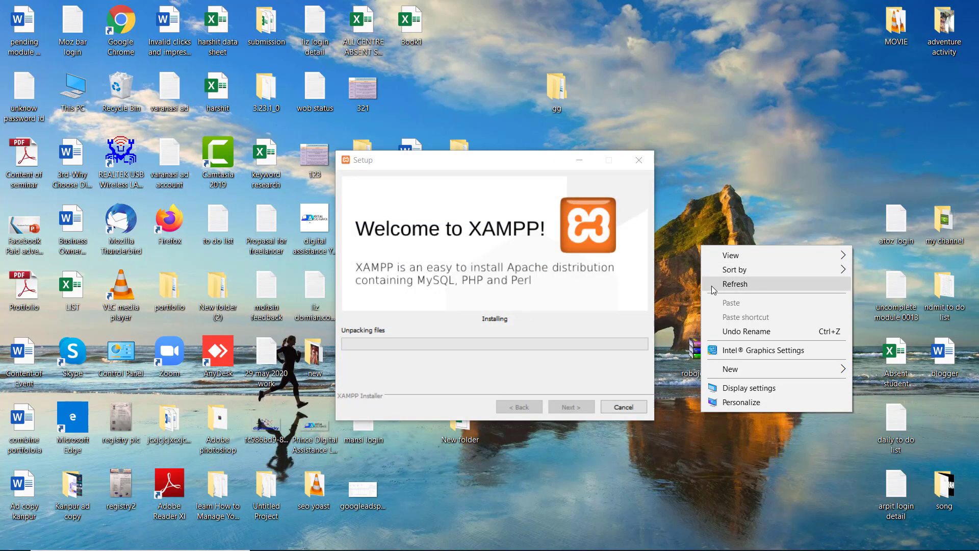
pyautogui.click(711, 285)
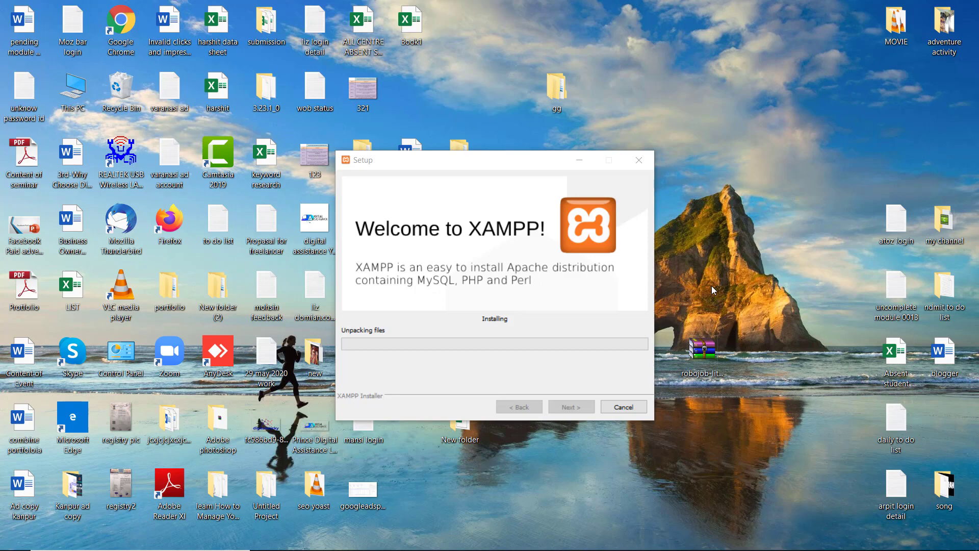
pyautogui.rightClick(712, 286)
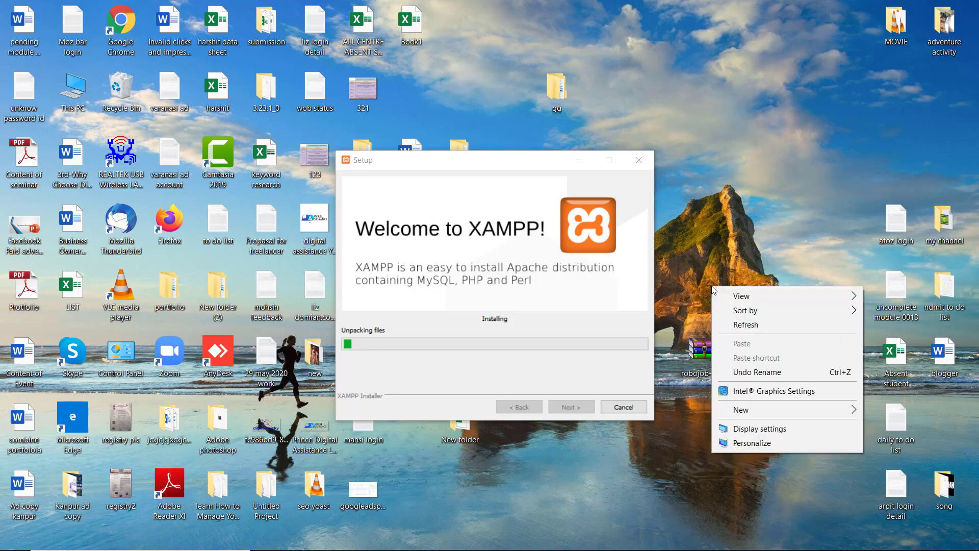
pyautogui.click(715, 327)
pyautogui.rightClick(669, 122)
pyautogui.click(680, 162)
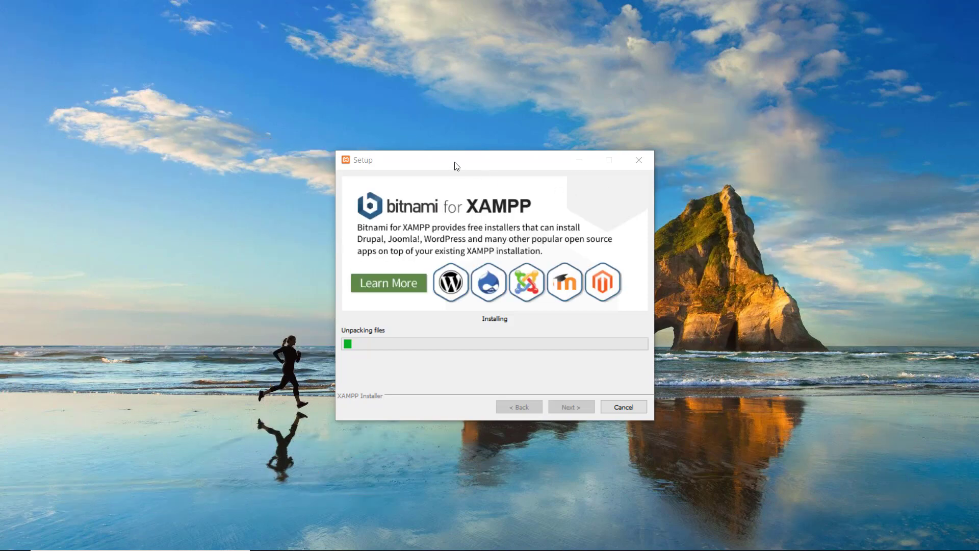
pyautogui.rightClick(781, 214)
pyautogui.click(791, 238)
pyautogui.rightClick(768, 162)
pyautogui.click(777, 178)
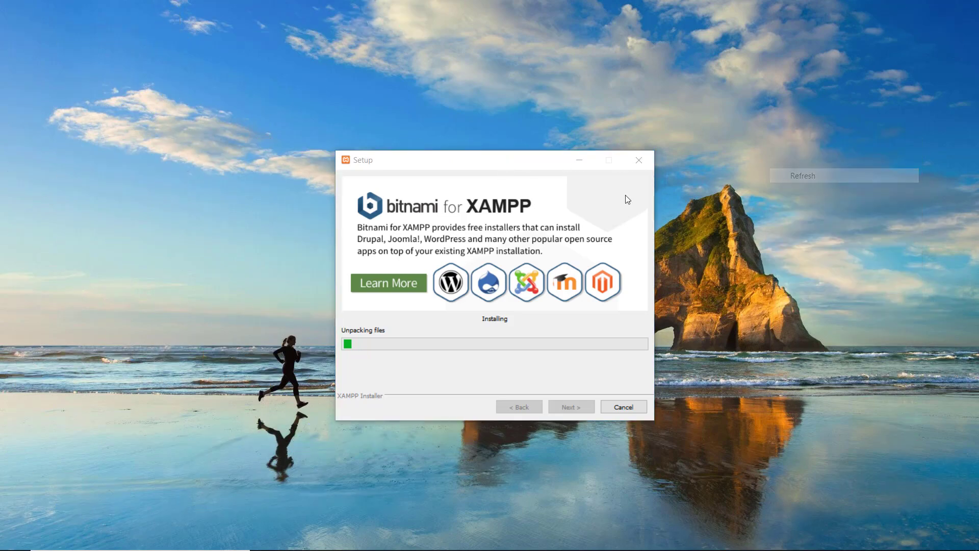
pyautogui.rightClick(669, 164)
pyautogui.click(686, 204)
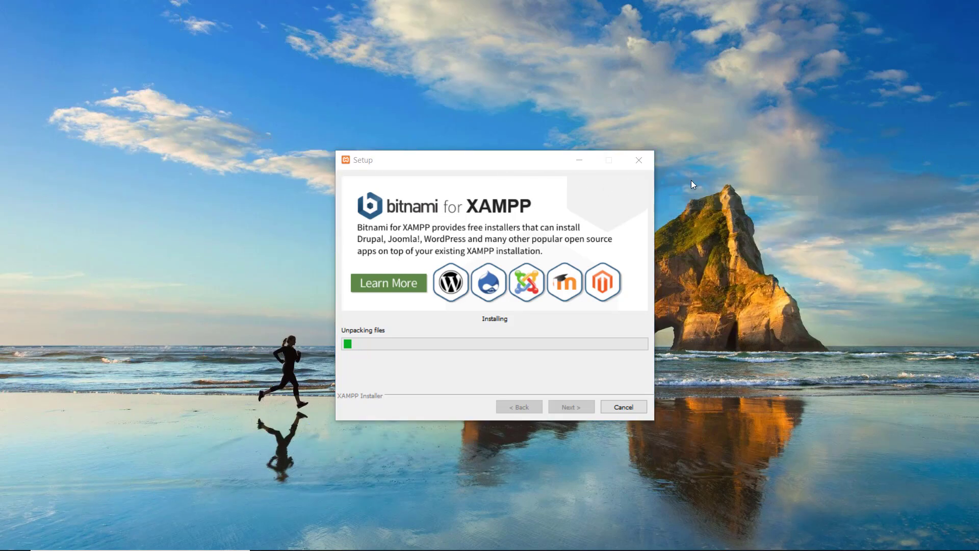
pyautogui.rightClick(691, 180)
pyautogui.click(712, 221)
pyautogui.rightClick(705, 201)
pyautogui.click(724, 240)
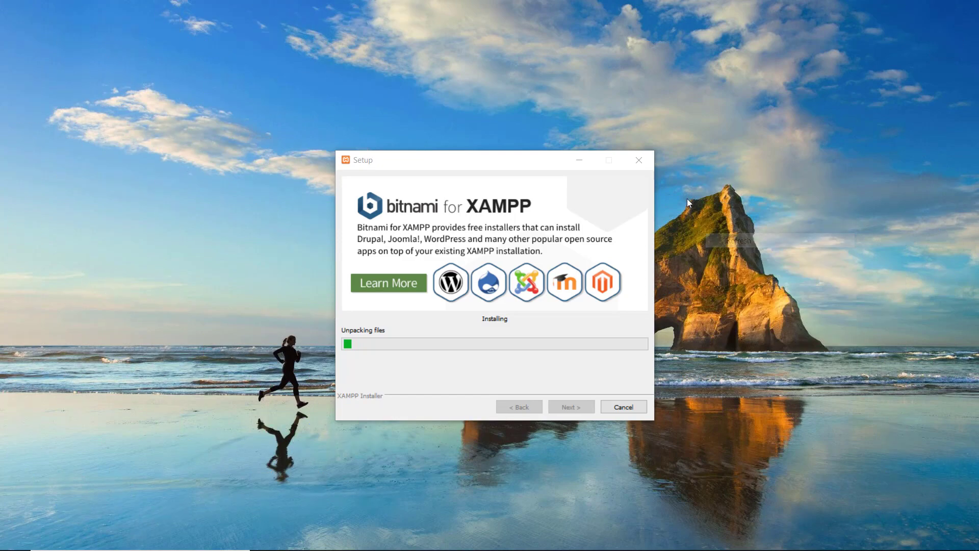
pyautogui.rightClick(687, 198)
pyautogui.click(719, 237)
pyautogui.rightClick(681, 207)
pyautogui.click(697, 247)
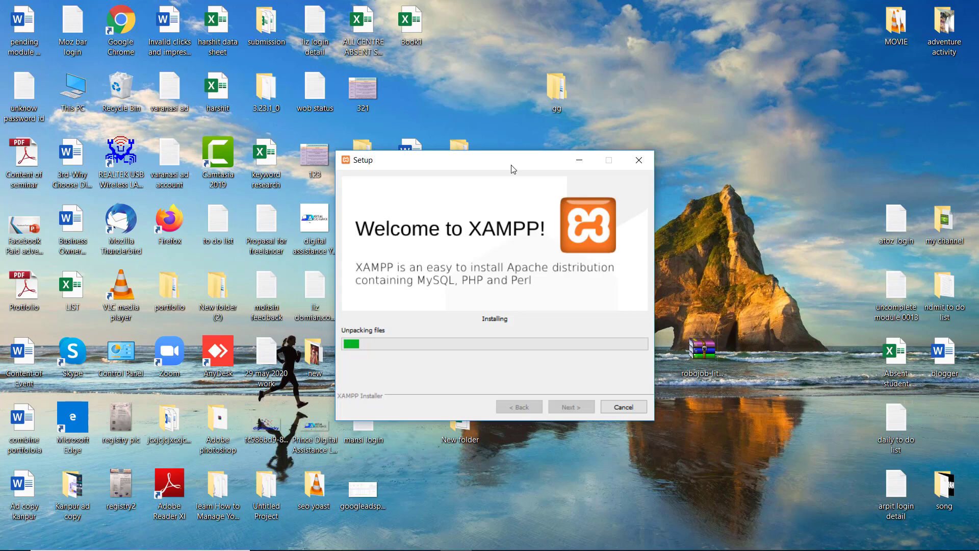
pyautogui.rightClick(693, 222)
pyautogui.click(724, 261)
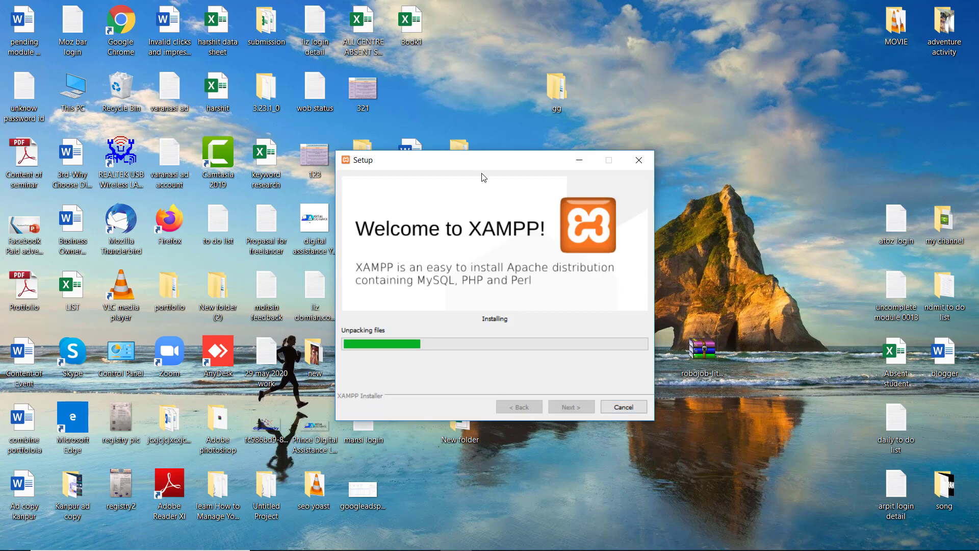
pyautogui.rightClick(780, 289)
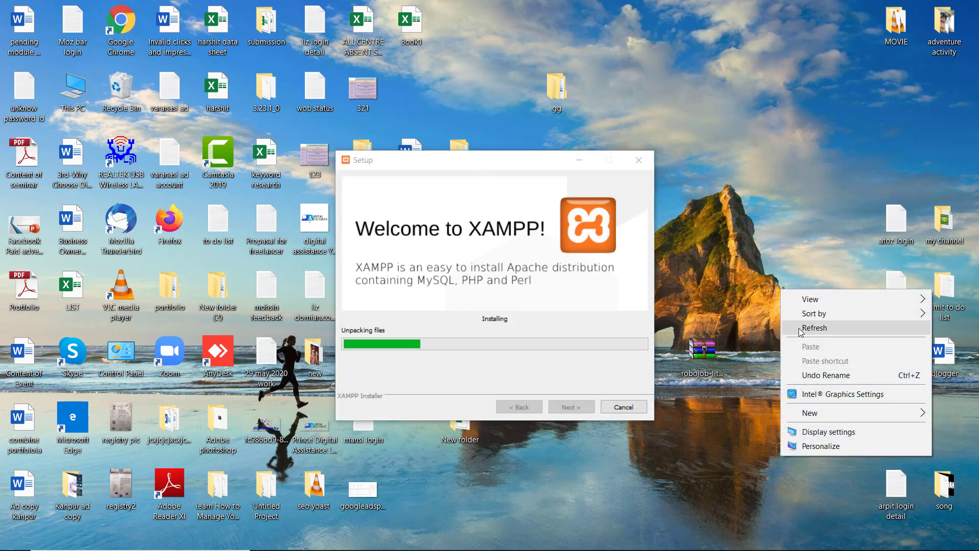
pyautogui.click(801, 328)
pyautogui.rightClick(731, 210)
pyautogui.click(747, 248)
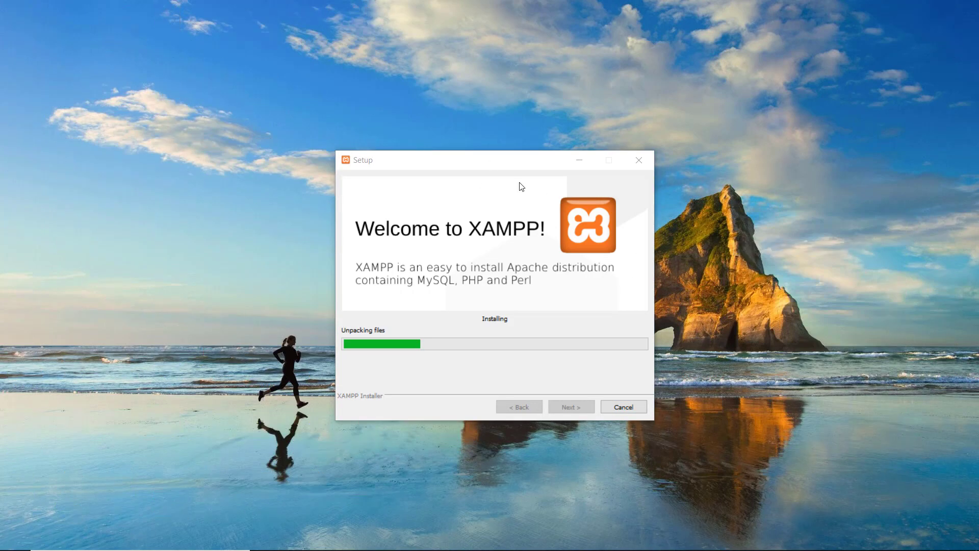
pyautogui.rightClick(886, 266)
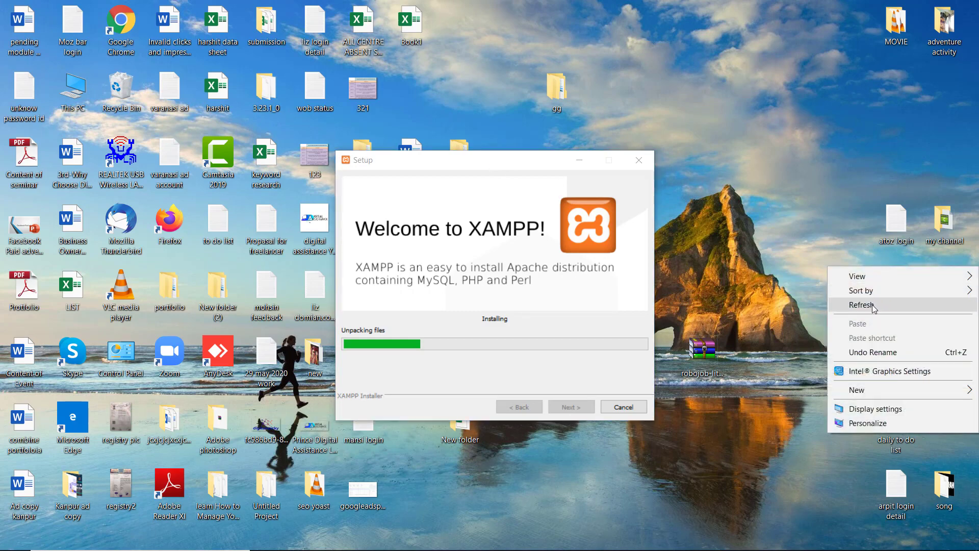
pyautogui.click(872, 304)
pyautogui.rightClick(718, 252)
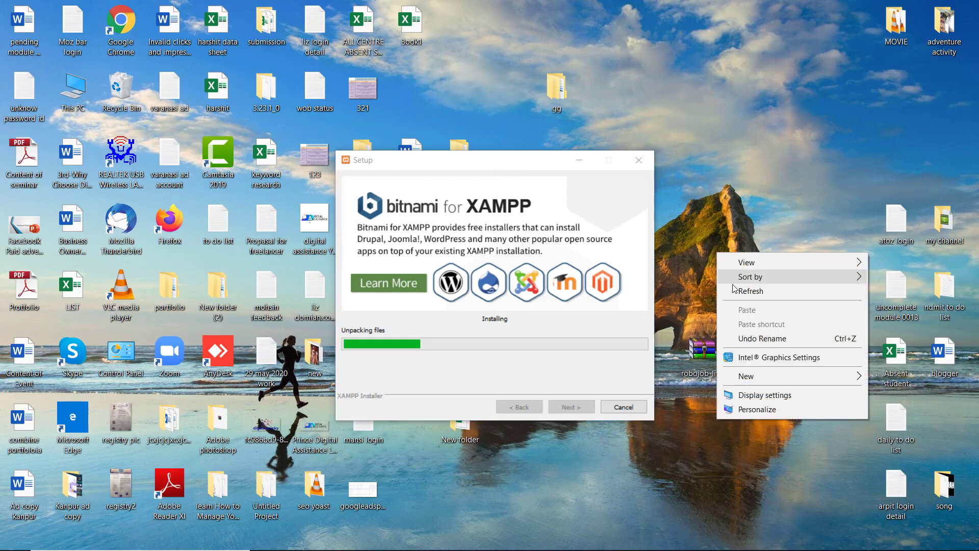
pyautogui.click(739, 294)
pyautogui.rightClick(738, 213)
pyautogui.click(746, 252)
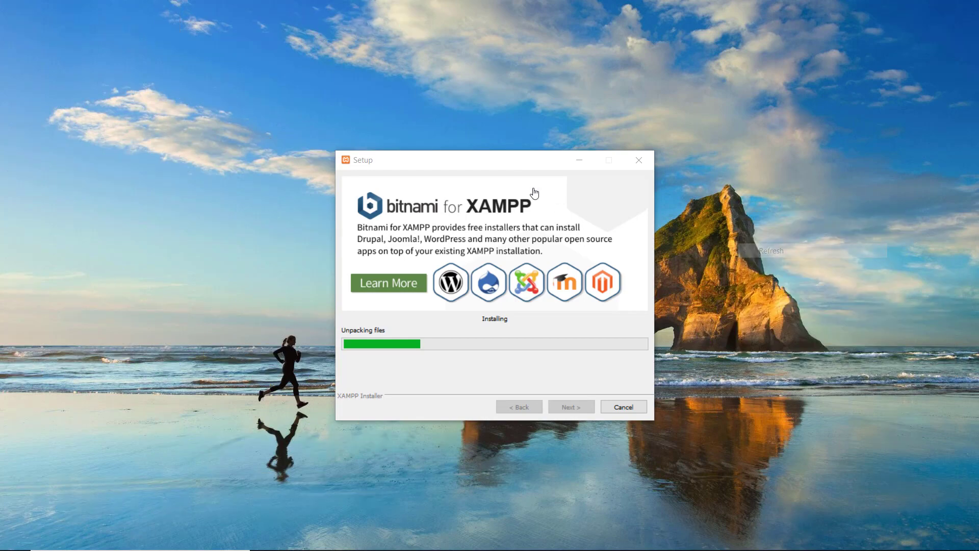
pyautogui.rightClick(711, 229)
pyautogui.click(727, 271)
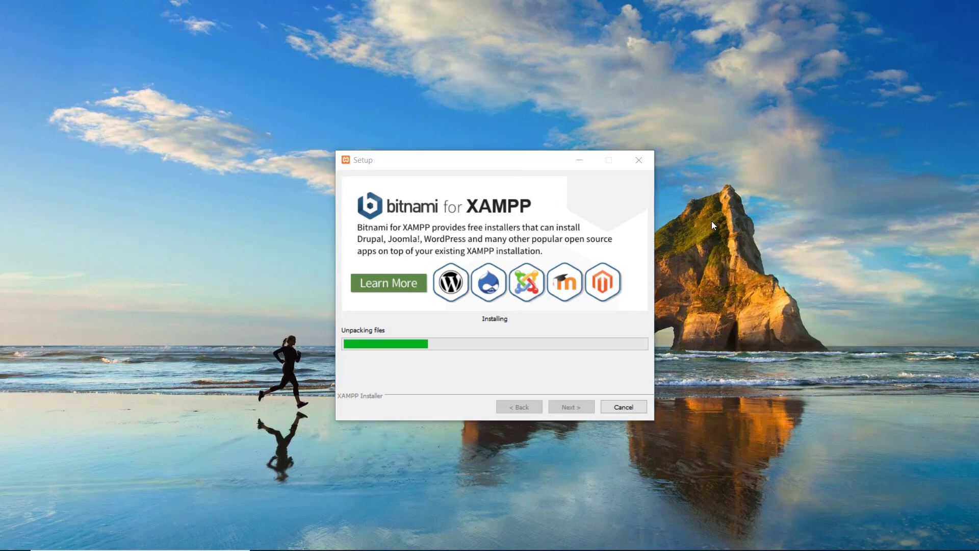
pyautogui.rightClick(711, 222)
pyautogui.click(723, 258)
pyautogui.rightClick(714, 222)
pyautogui.click(737, 269)
pyautogui.rightClick(726, 236)
pyautogui.click(741, 275)
pyautogui.rightClick(730, 236)
pyautogui.click(743, 278)
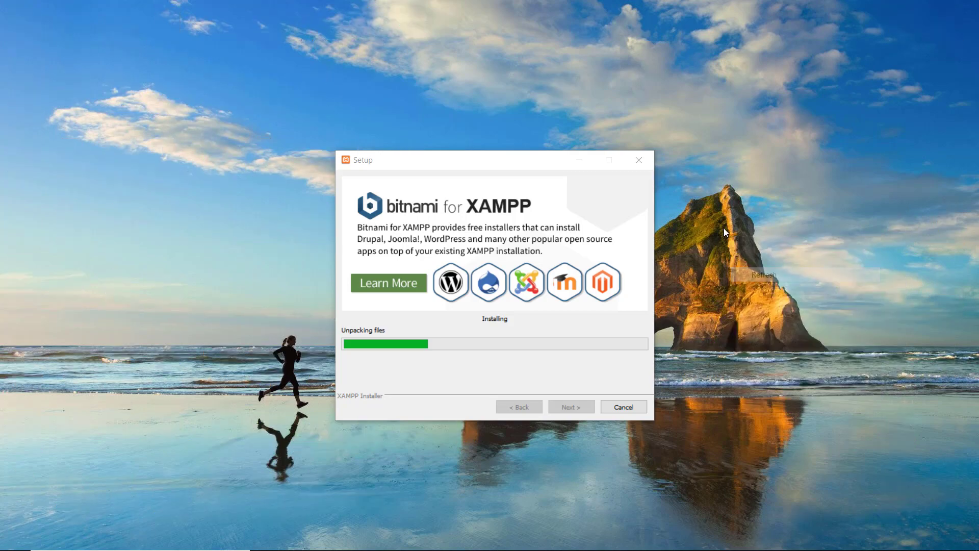
pyautogui.rightClick(723, 228)
pyautogui.click(734, 267)
pyautogui.rightClick(723, 220)
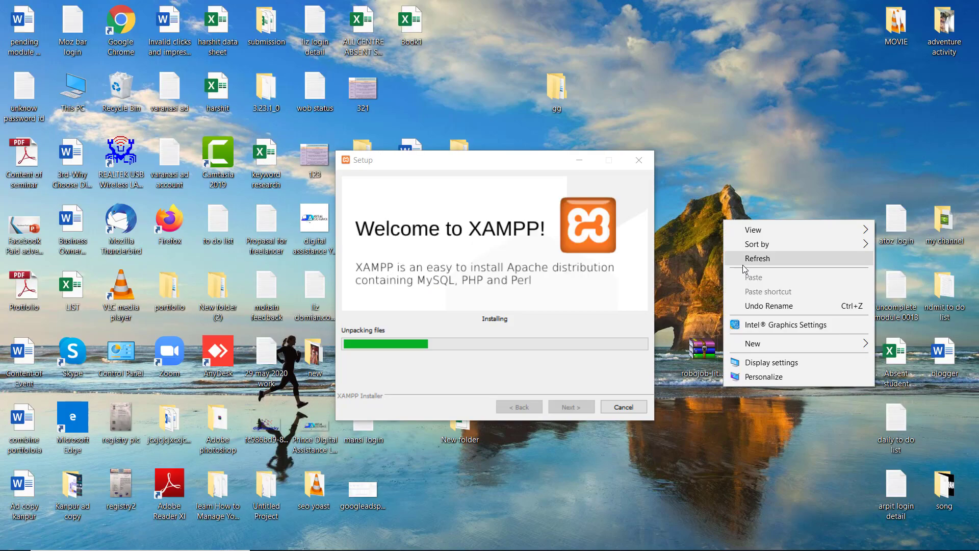
pyautogui.click(743, 264)
pyautogui.rightClick(736, 247)
pyautogui.click(748, 284)
pyautogui.rightClick(728, 237)
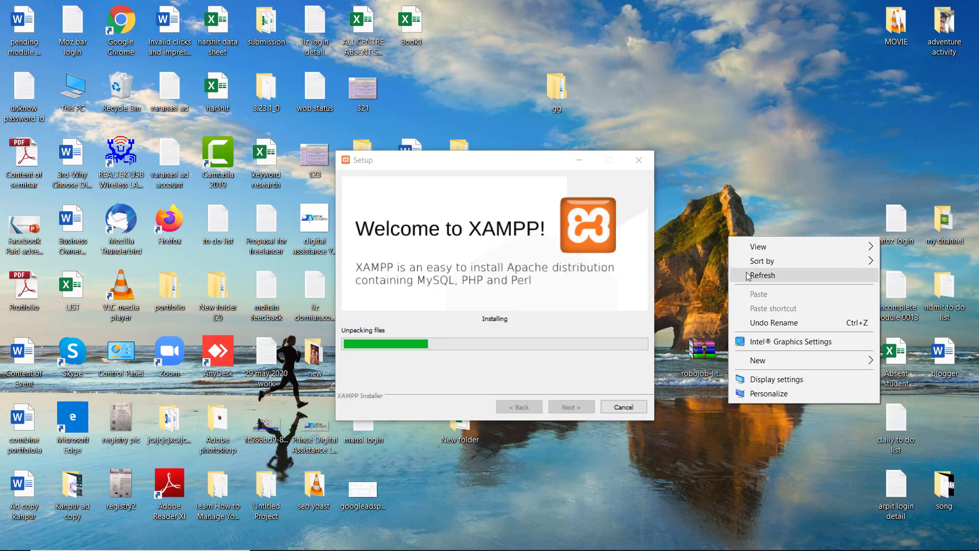
pyautogui.click(748, 275)
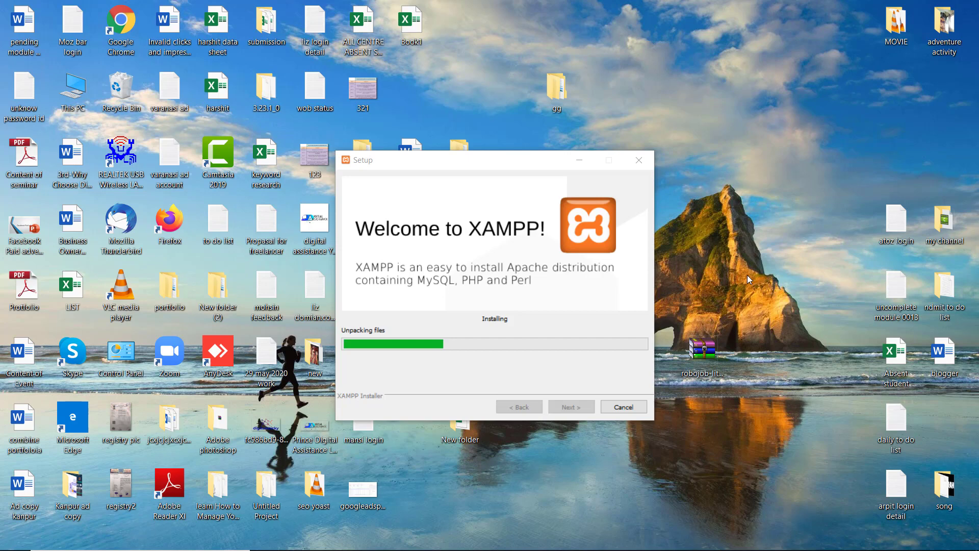
pyautogui.rightClick(748, 280)
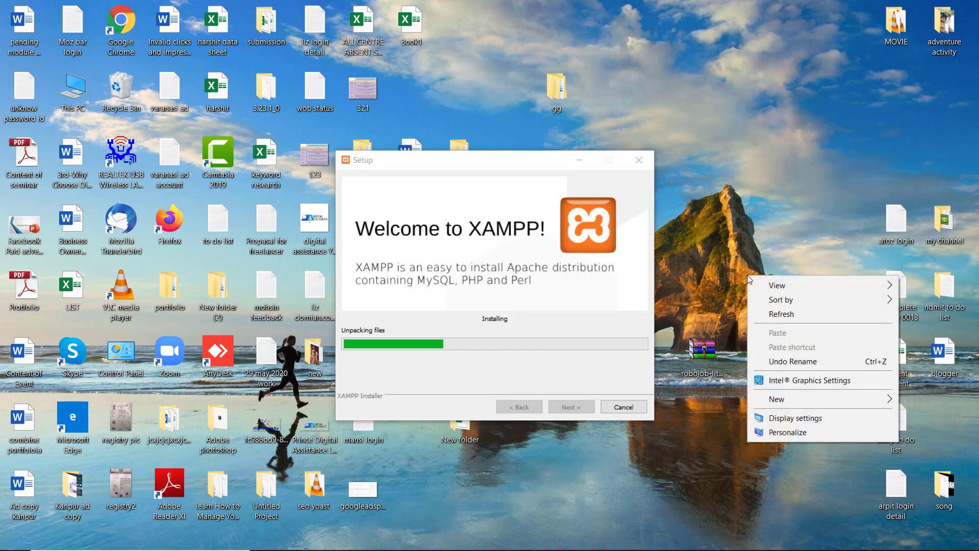
pyautogui.click(779, 314)
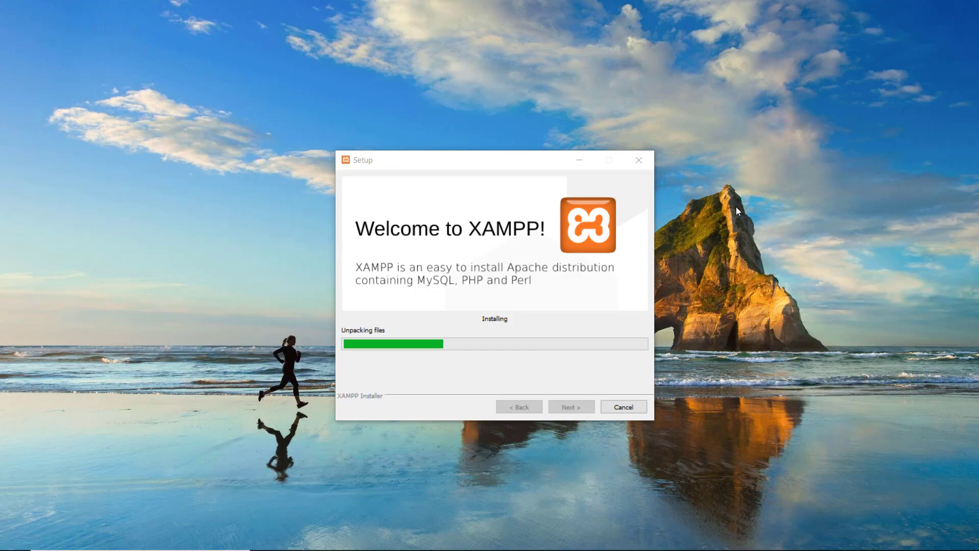
pyautogui.rightClick(720, 203)
pyautogui.click(750, 240)
pyautogui.rightClick(697, 211)
pyautogui.click(725, 249)
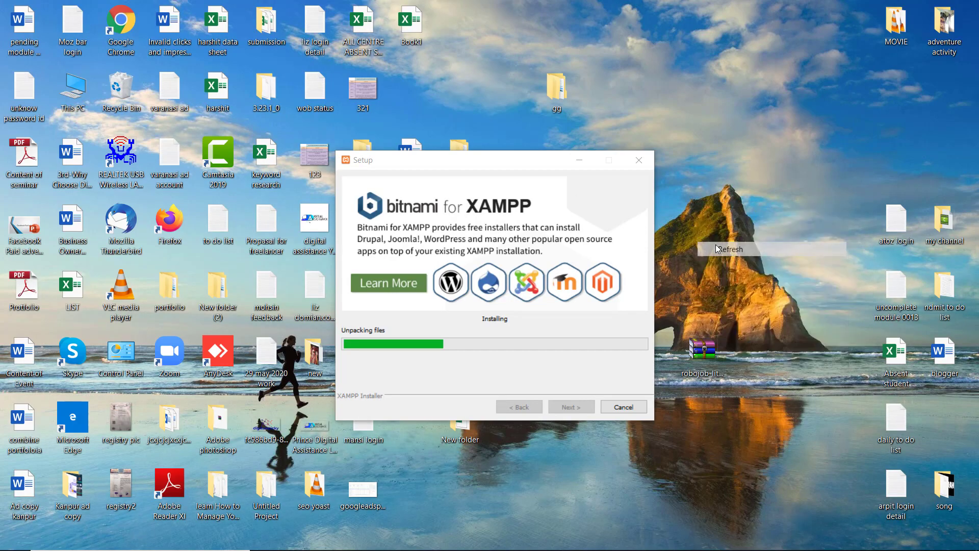
pyautogui.rightClick(694, 223)
pyautogui.click(711, 269)
pyautogui.rightClick(704, 247)
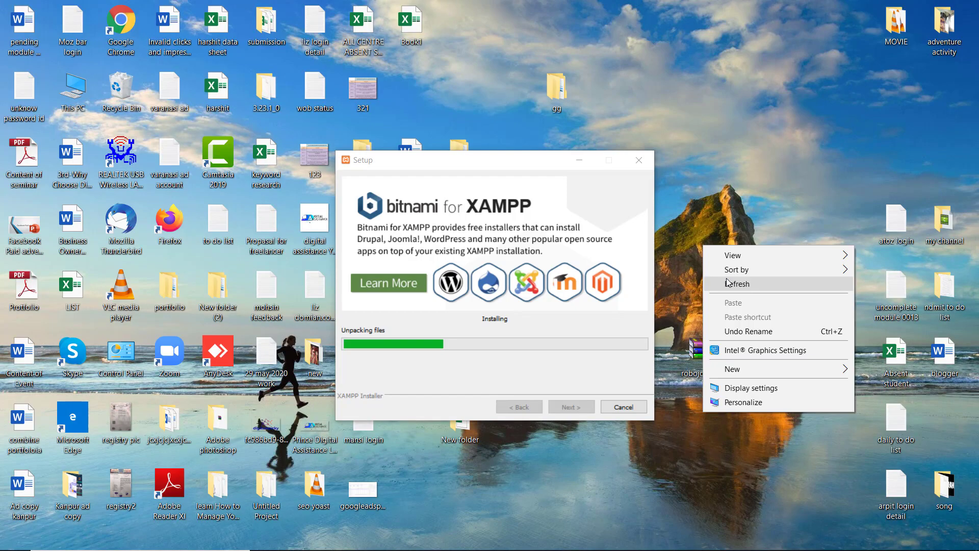
pyautogui.click(714, 283)
pyautogui.rightClick(682, 224)
pyautogui.click(698, 262)
pyautogui.rightClick(693, 218)
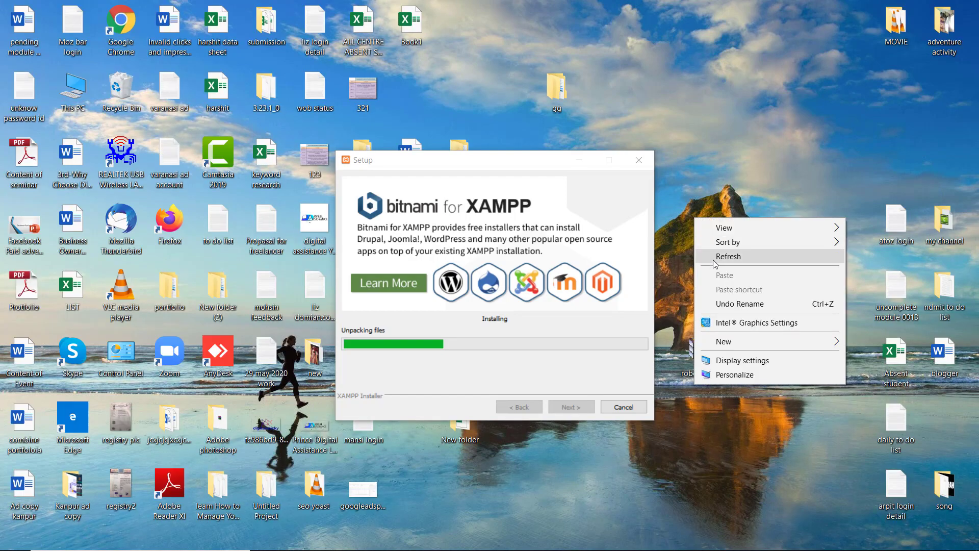
pyautogui.click(713, 259)
pyautogui.click(461, 157)
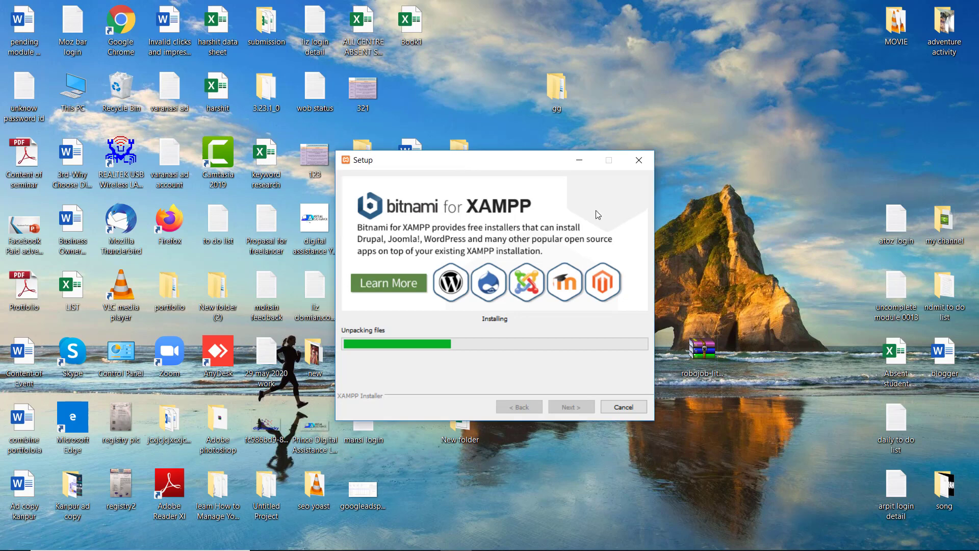
# Switch to the Chrome window with the Bitnami page and close the Bitnami and XAMPP download tabs.
pyautogui.moveTo(393, 550)
pyautogui.moveTo(360, 538)
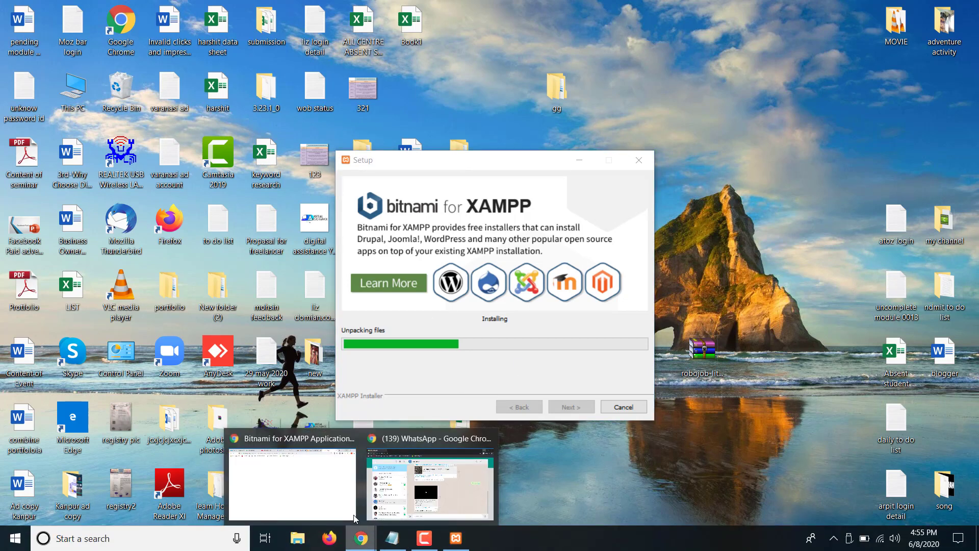
pyautogui.click(324, 482)
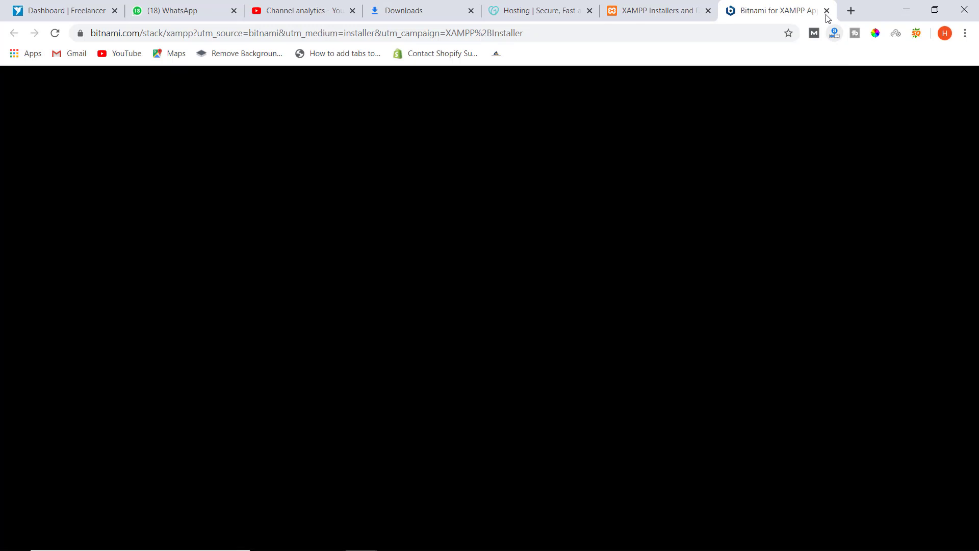
pyautogui.click(827, 11)
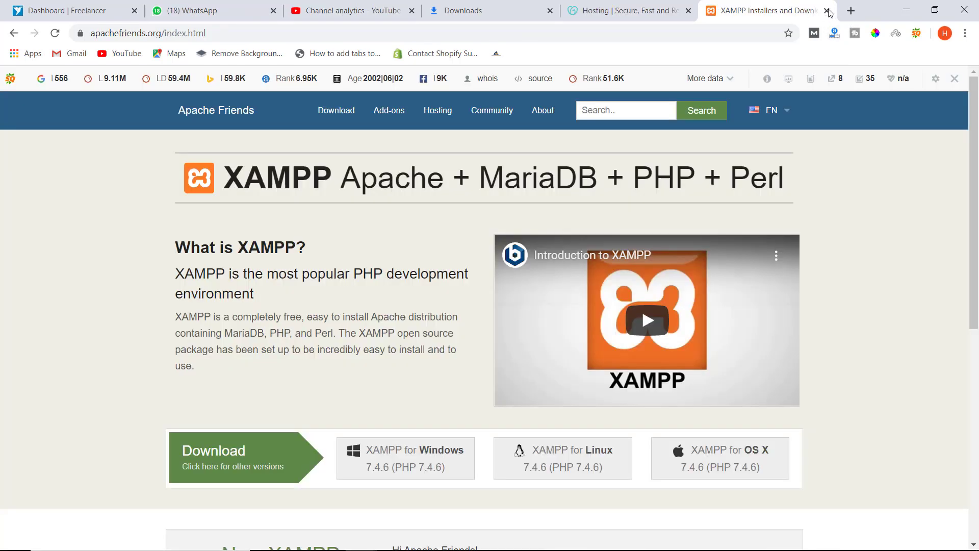
pyautogui.click(827, 11)
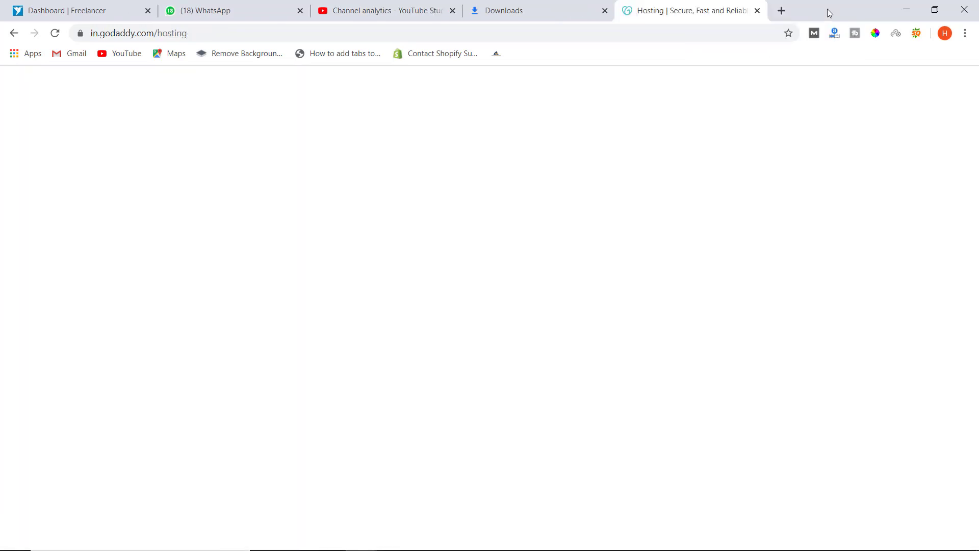
# Search Google for "wordpress download" in a new browser tab and open the WordPress.org download page.
pyautogui.click(781, 11)
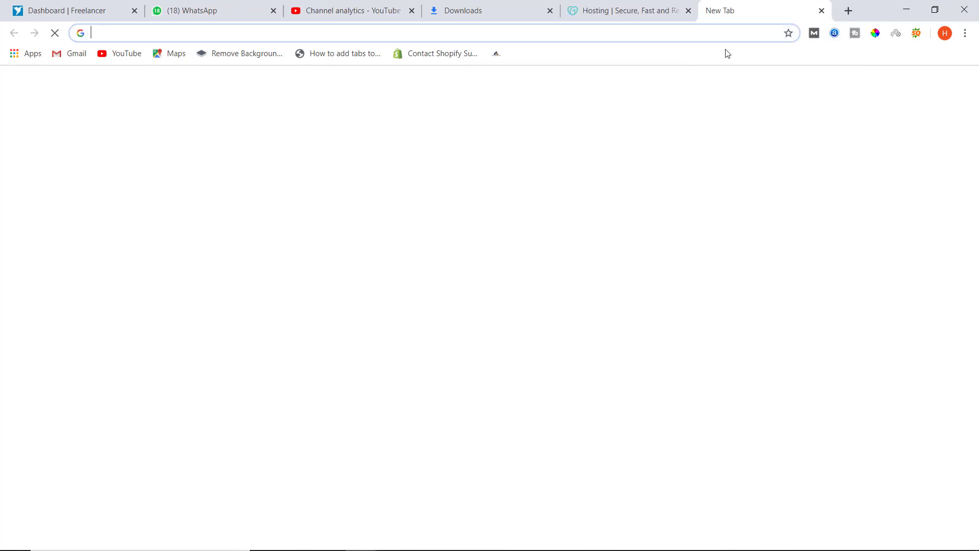
pyautogui.click(702, 35)
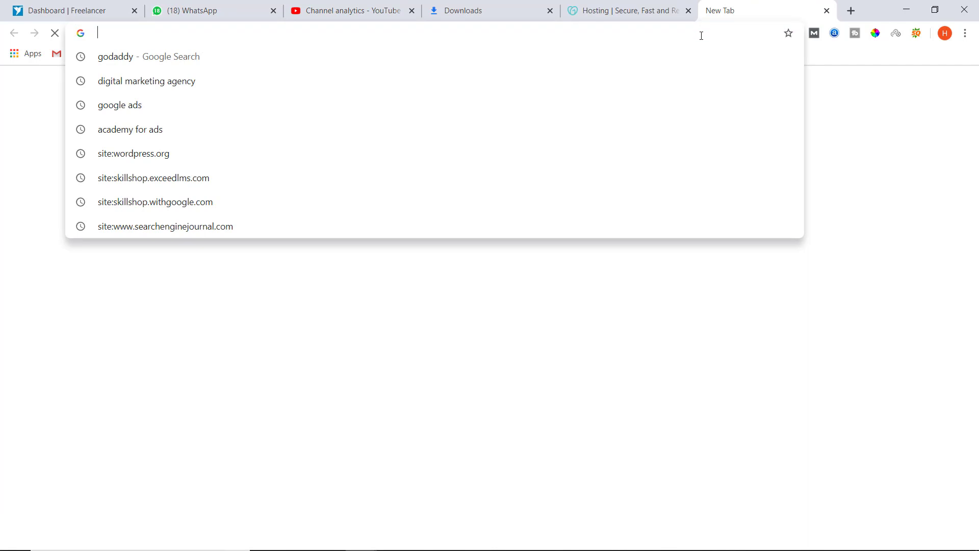
pyautogui.write('wordpress')
pyautogui.press('Right')
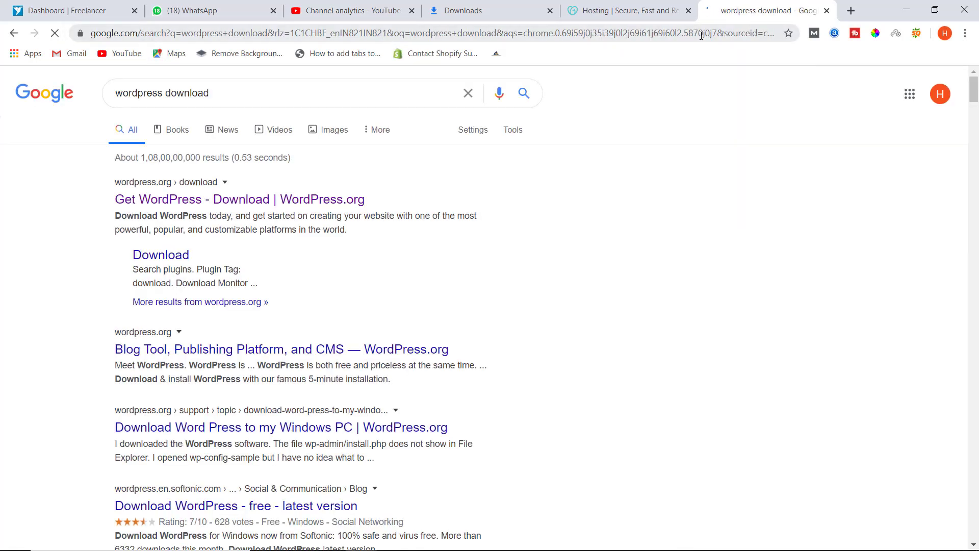
pyautogui.click(251, 203)
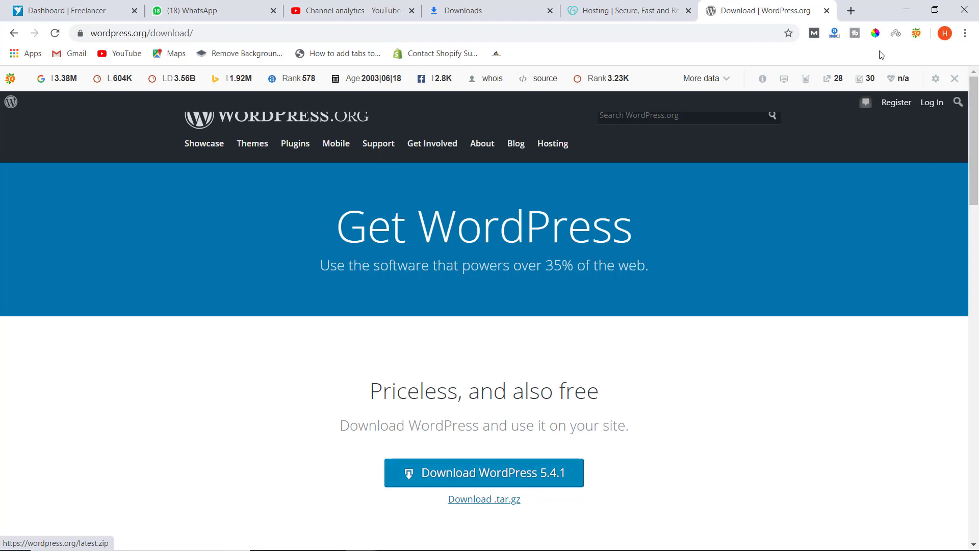
# Minimize the browser and open the "software" folder on the Internal (E:) drive in File Explorer.
pyautogui.click(903, 12)
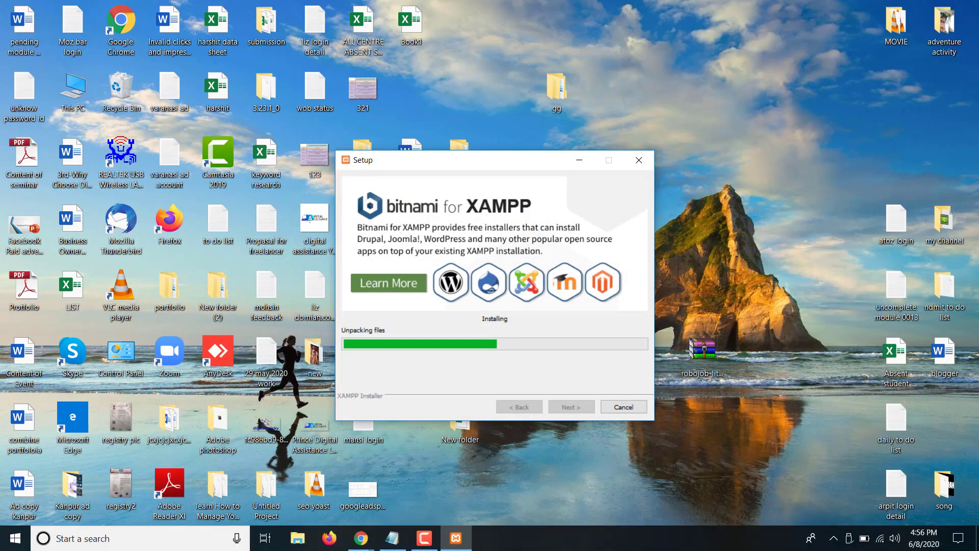
pyautogui.click(298, 545)
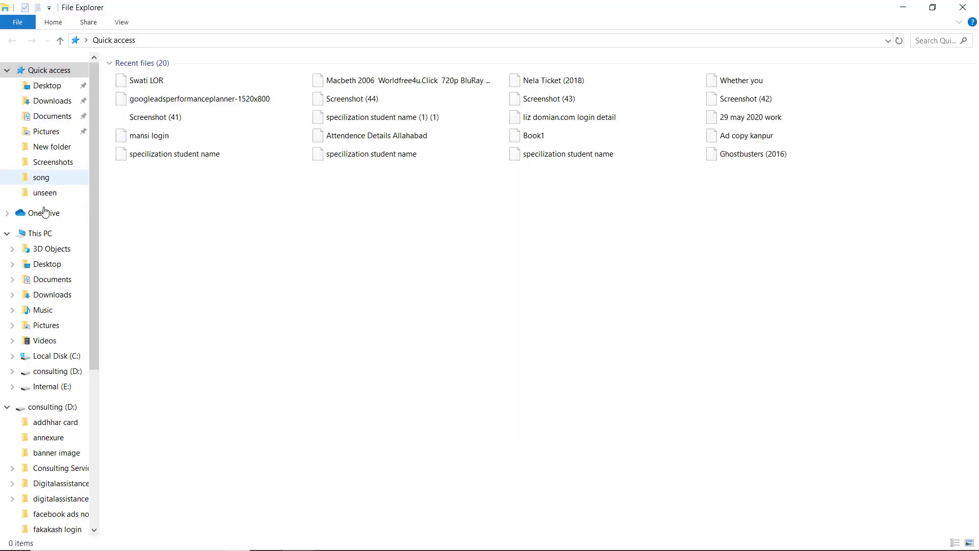
pyautogui.click(51, 387)
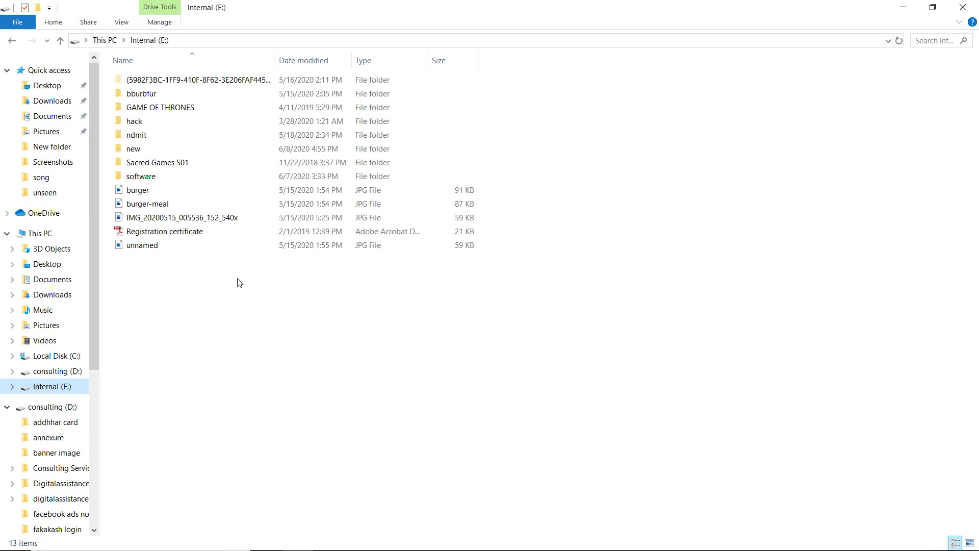
pyautogui.doubleClick(157, 180)
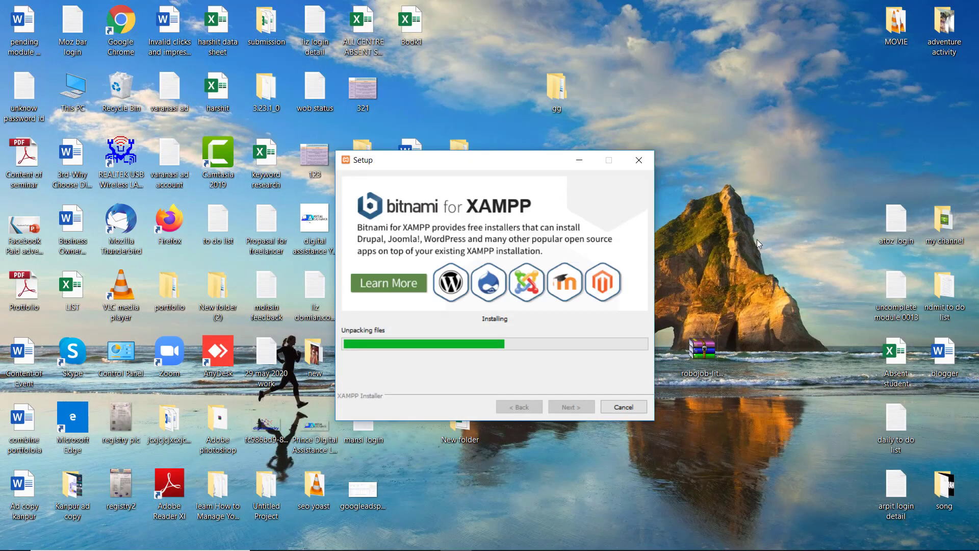
pyautogui.rightClick(758, 240)
pyautogui.click(781, 279)
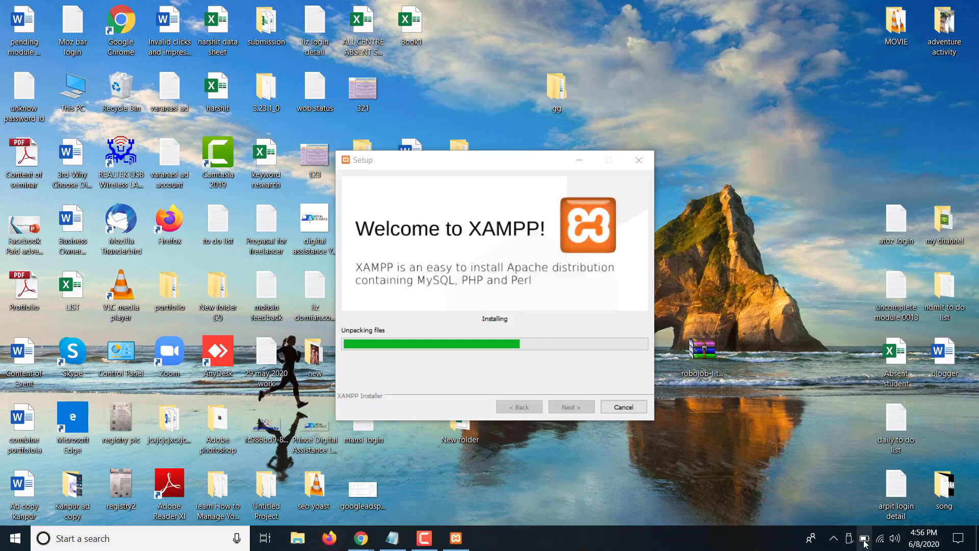
pyautogui.rightClick(743, 235)
pyautogui.click(765, 273)
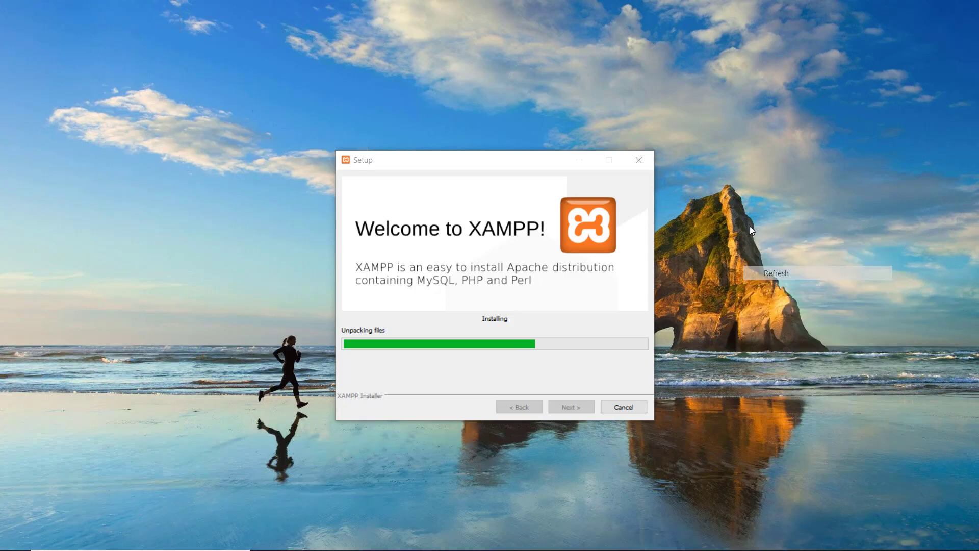
pyautogui.rightClick(750, 226)
pyautogui.click(774, 268)
pyautogui.rightClick(744, 233)
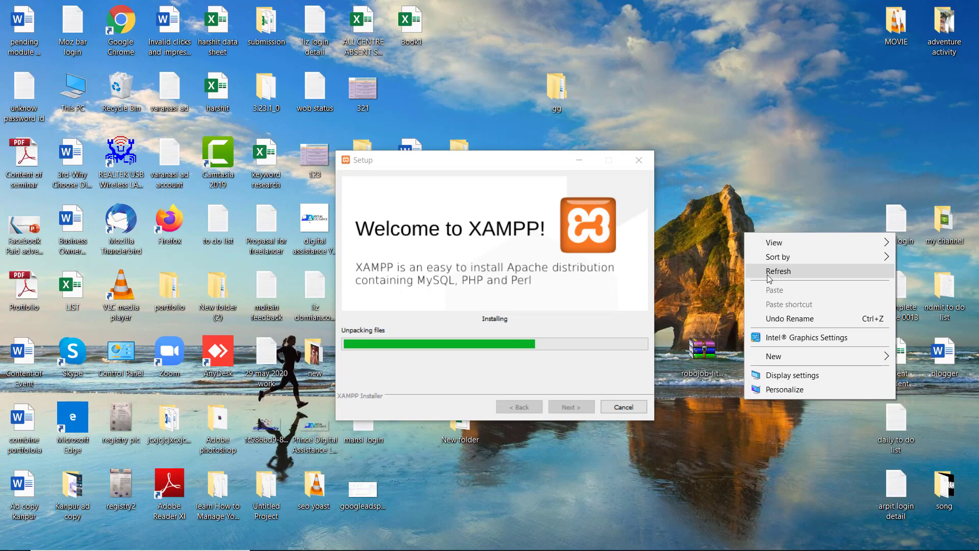
pyautogui.click(770, 272)
pyautogui.rightClick(744, 235)
pyautogui.click(770, 271)
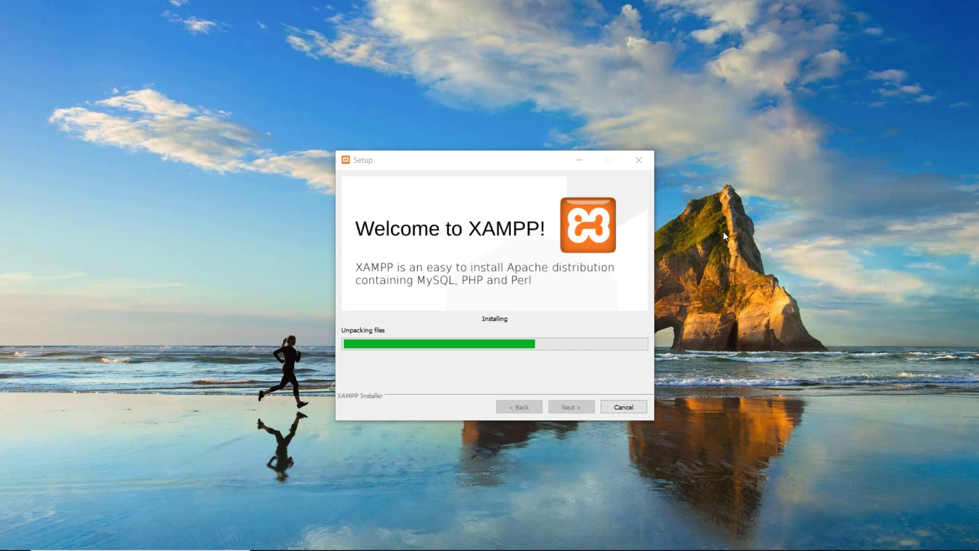
pyautogui.rightClick(723, 232)
pyautogui.click(755, 269)
pyautogui.rightClick(743, 230)
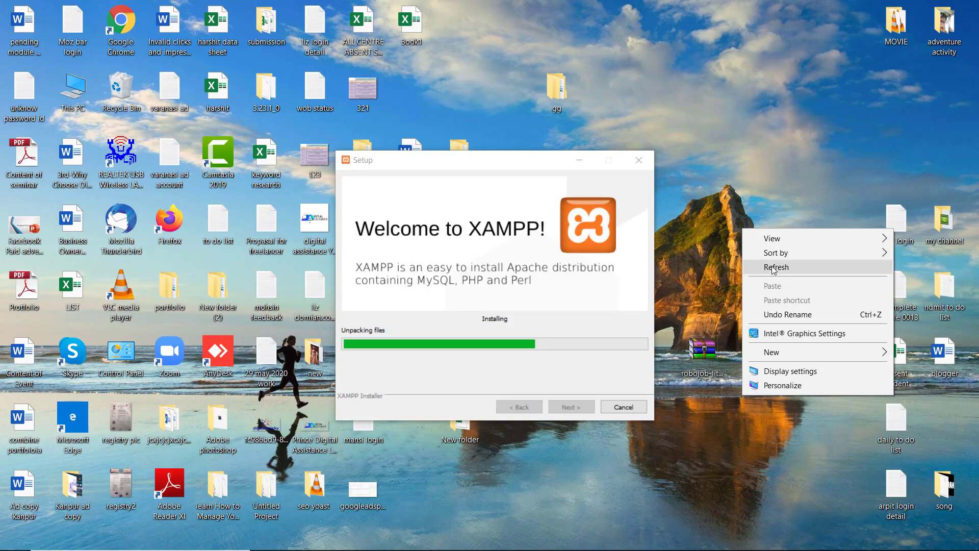
pyautogui.click(774, 268)
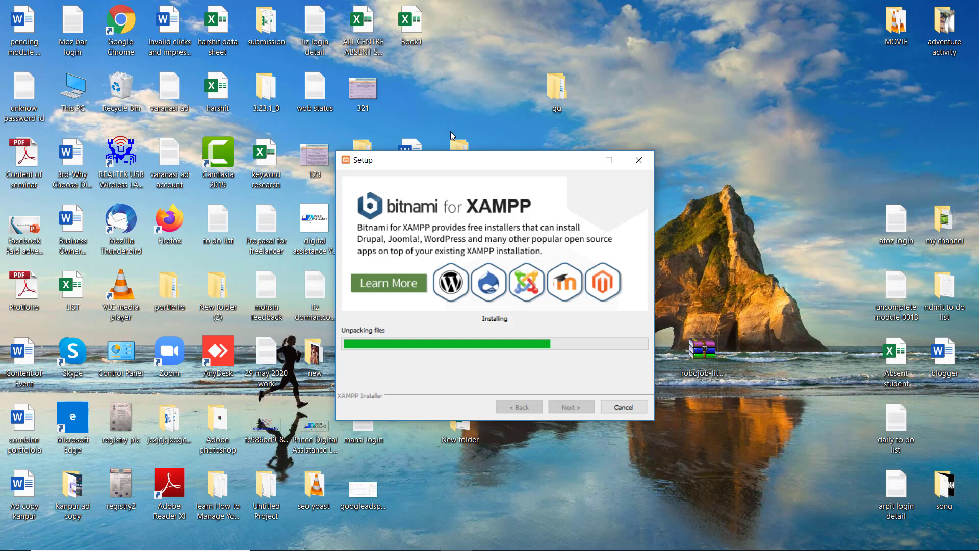
pyautogui.rightClick(451, 131)
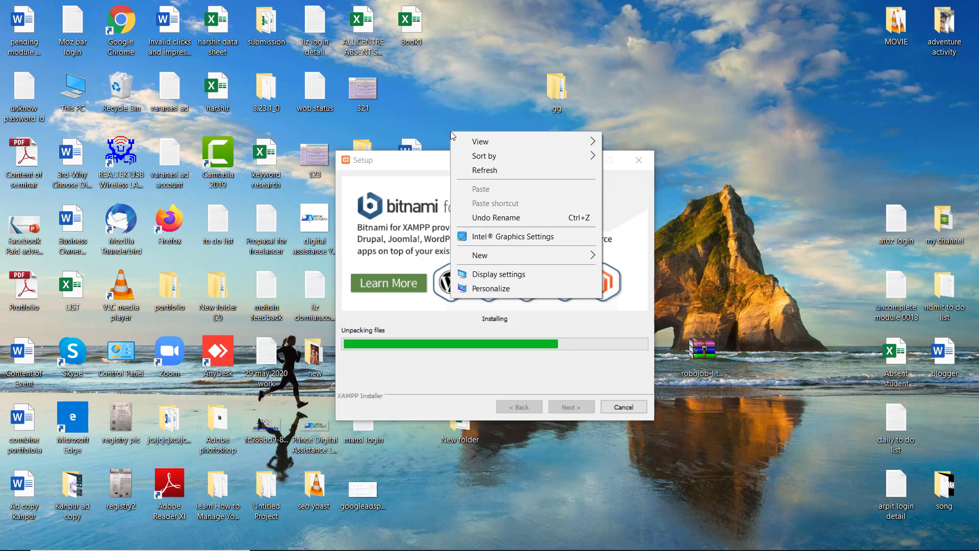
pyautogui.click(478, 175)
pyautogui.rightClick(474, 85)
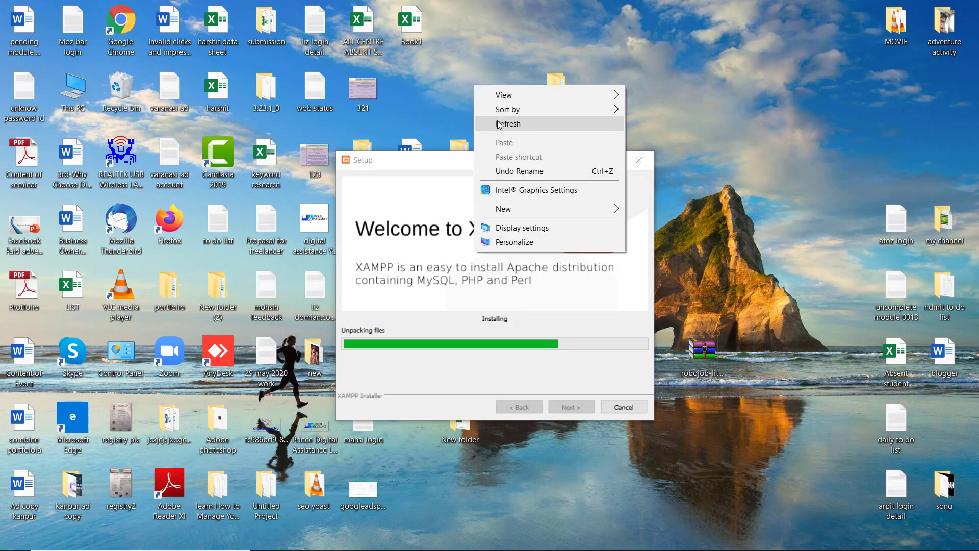
pyautogui.click(502, 124)
pyautogui.rightClick(500, 65)
pyautogui.click(515, 103)
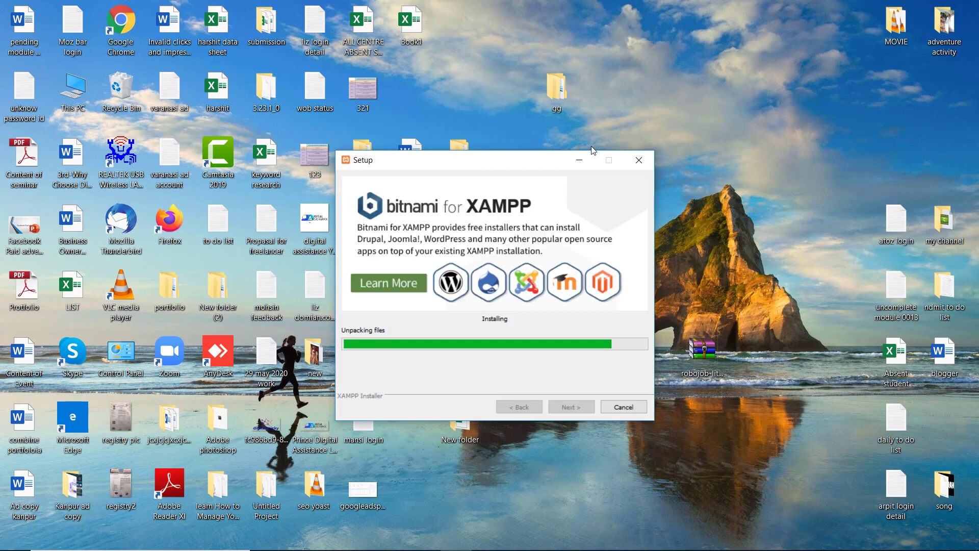
pyautogui.rightClick(708, 62)
pyautogui.click(728, 102)
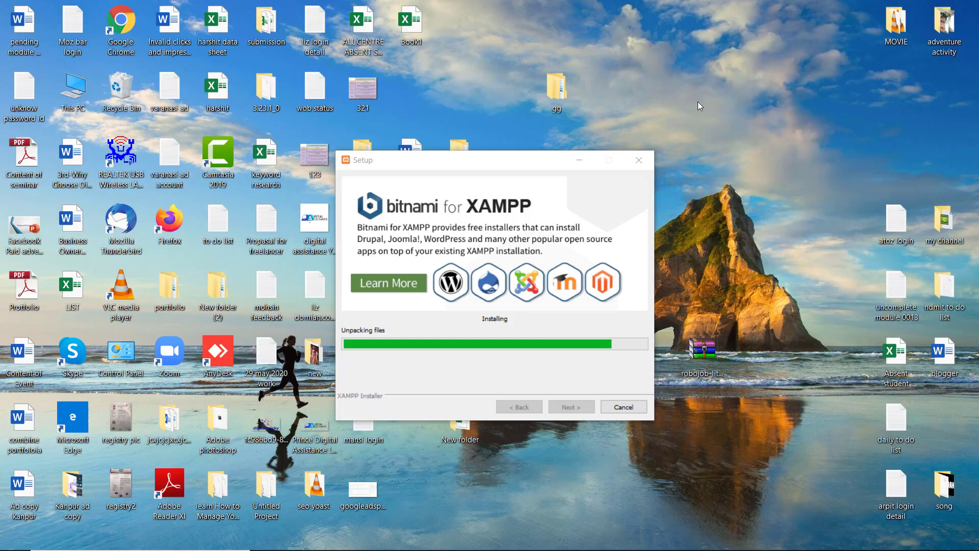
pyautogui.rightClick(702, 99)
pyautogui.click(717, 139)
pyautogui.rightClick(689, 120)
pyautogui.click(721, 156)
pyautogui.rightClick(707, 108)
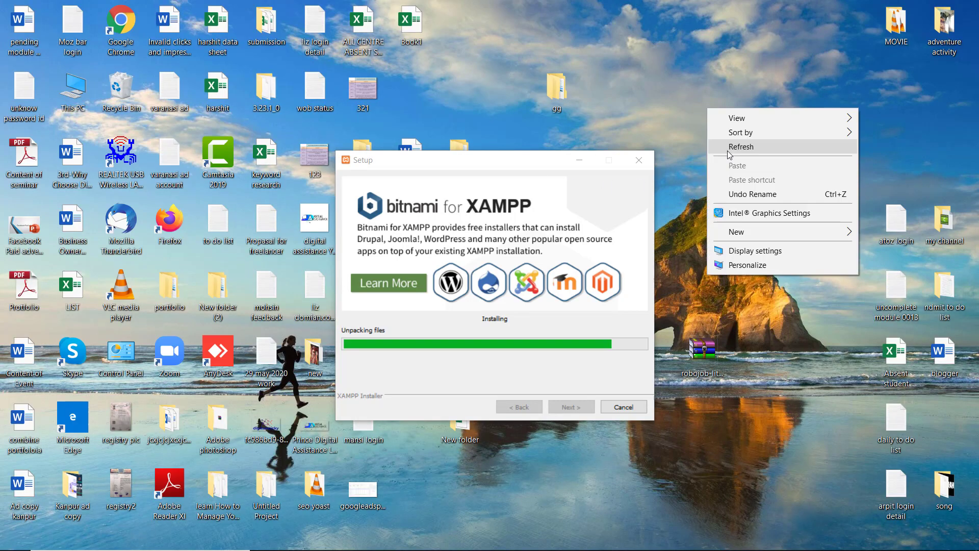
pyautogui.click(727, 151)
pyautogui.rightClick(716, 103)
pyautogui.click(726, 145)
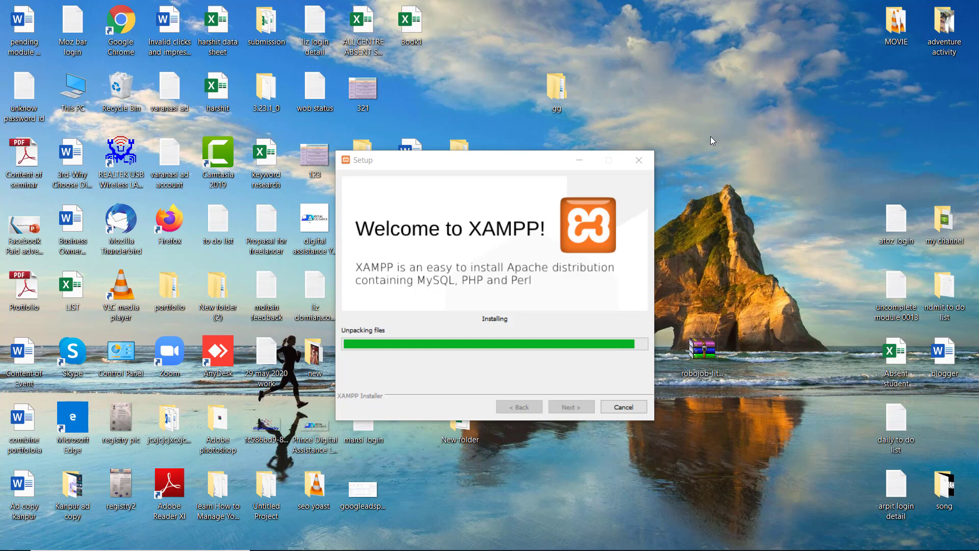
pyautogui.rightClick(712, 136)
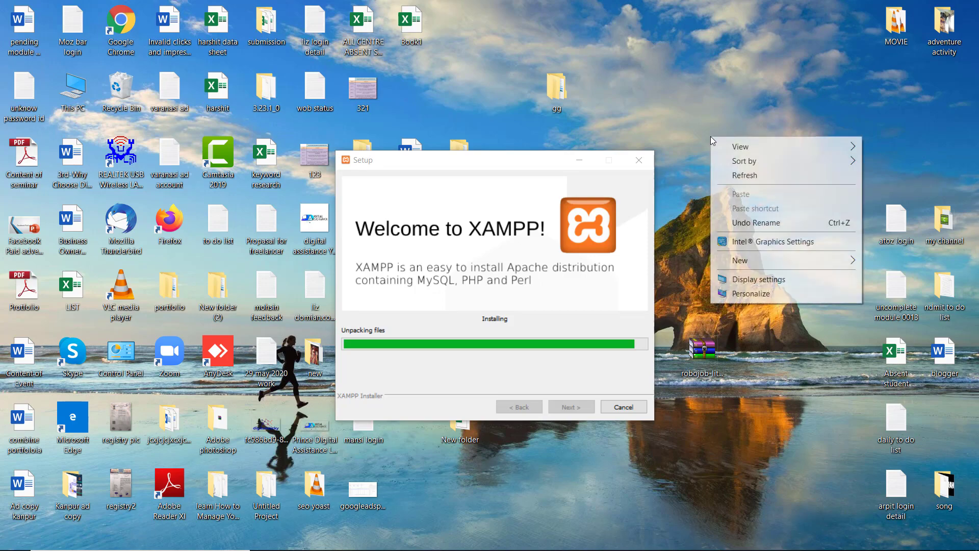
pyautogui.click(731, 179)
pyautogui.rightClick(732, 179)
pyautogui.click(751, 216)
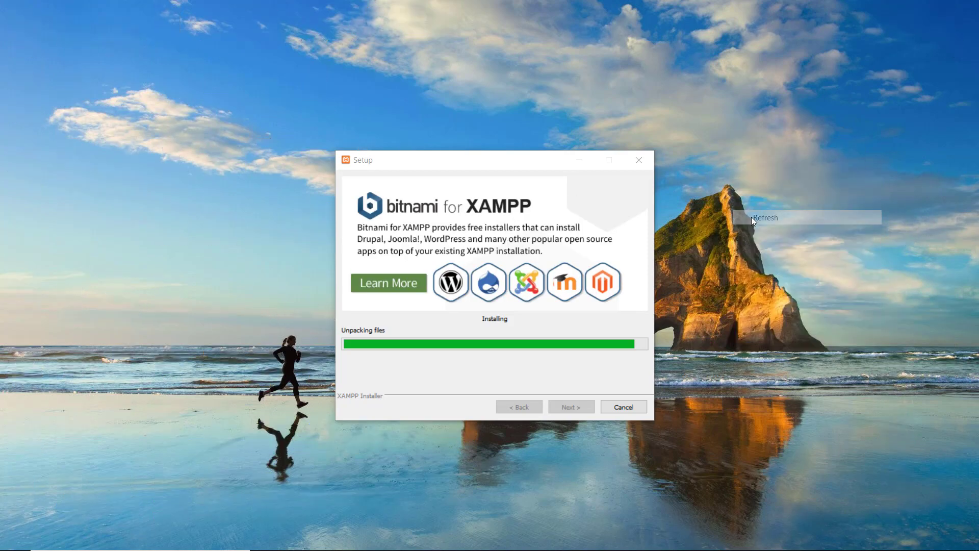
pyautogui.rightClick(753, 218)
pyautogui.click(766, 255)
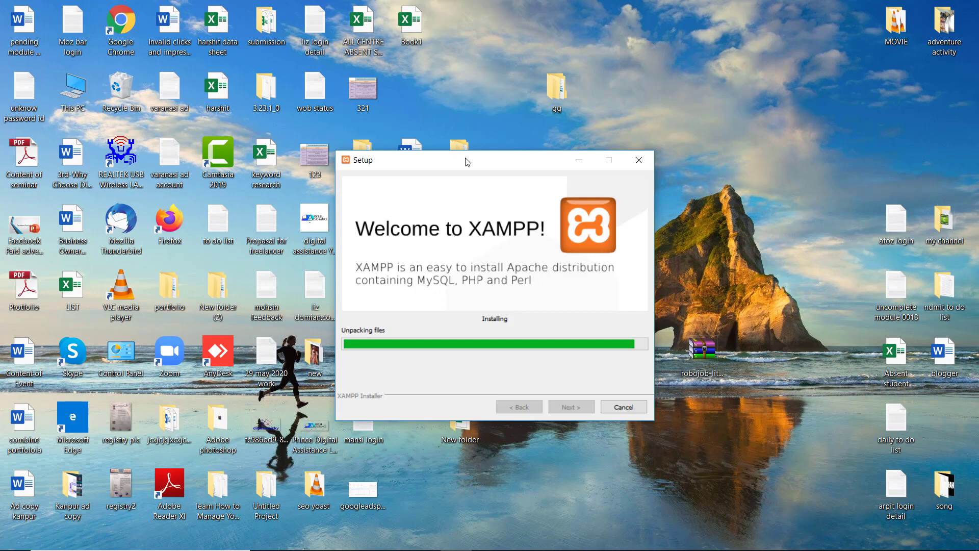
pyautogui.rightClick(470, 115)
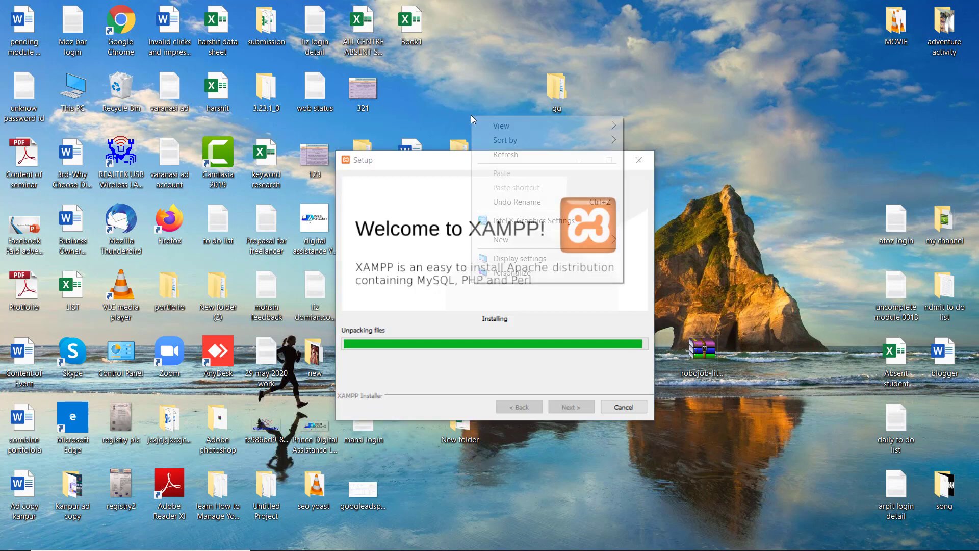
pyautogui.click(497, 154)
pyautogui.rightClick(471, 87)
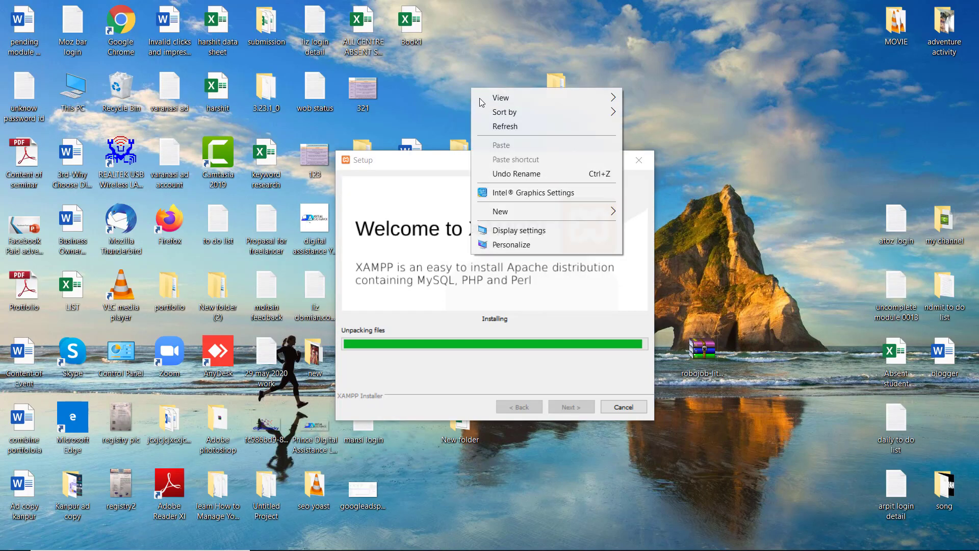
pyautogui.click(490, 123)
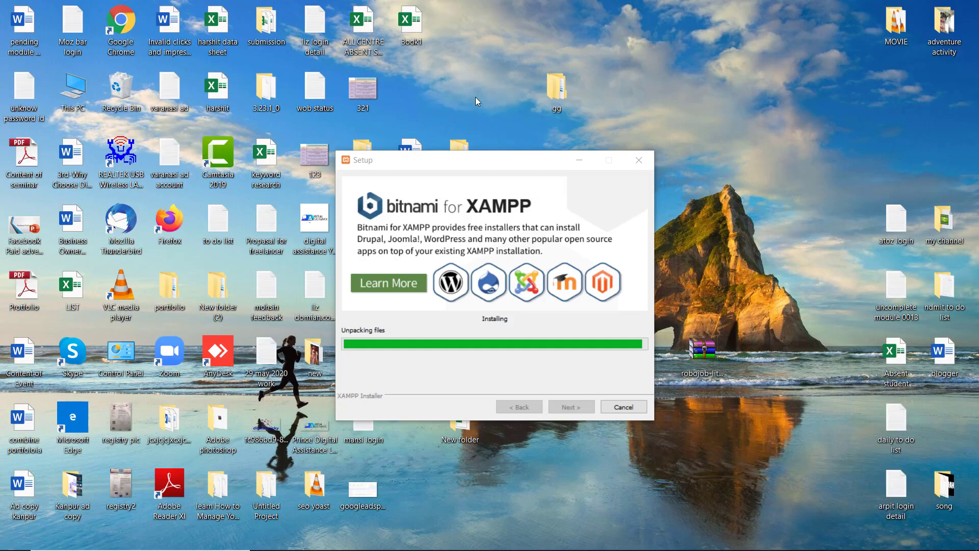
pyautogui.rightClick(476, 97)
pyautogui.click(502, 133)
pyautogui.rightClick(444, 90)
pyautogui.click(472, 127)
pyautogui.rightClick(461, 84)
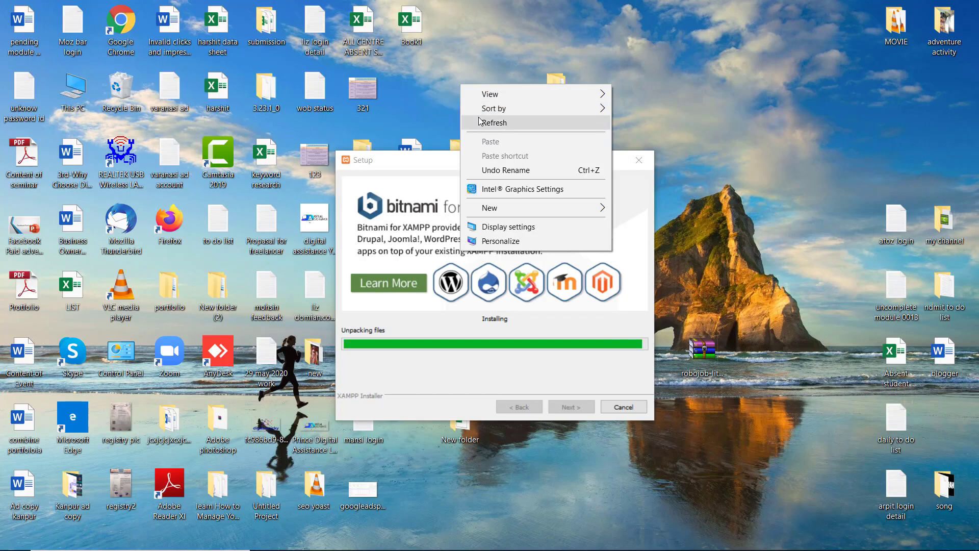
pyautogui.click(491, 122)
pyautogui.rightClick(455, 82)
pyautogui.click(476, 121)
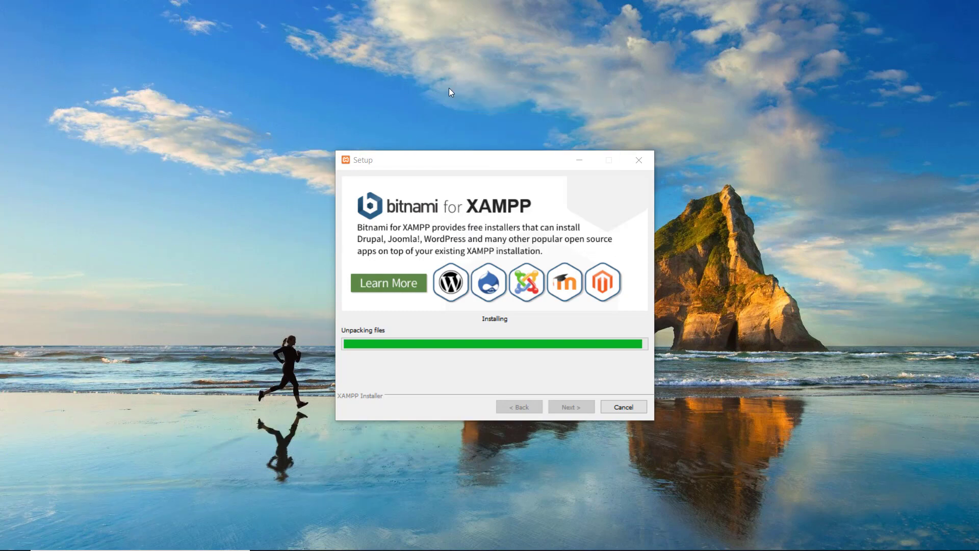
pyautogui.rightClick(449, 74)
pyautogui.click(475, 122)
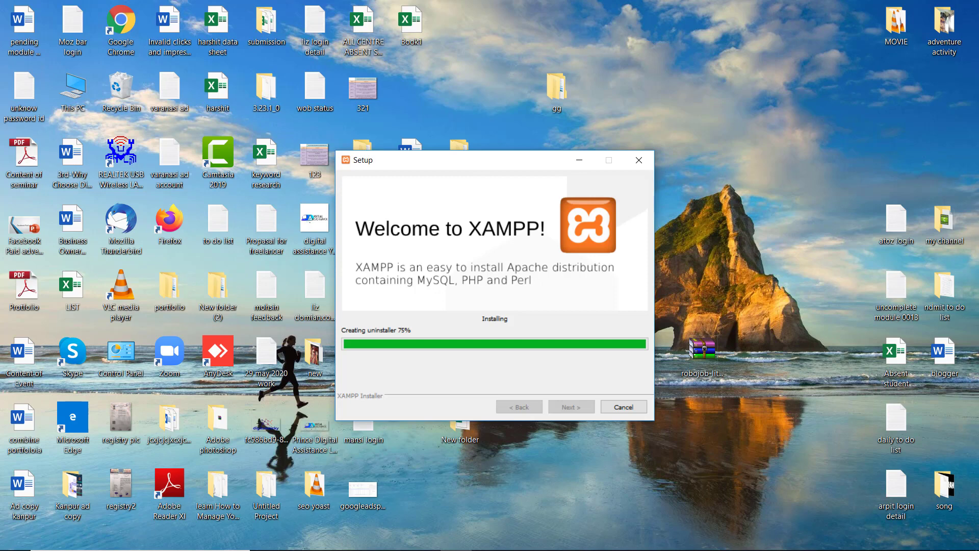
pyautogui.click(834, 538)
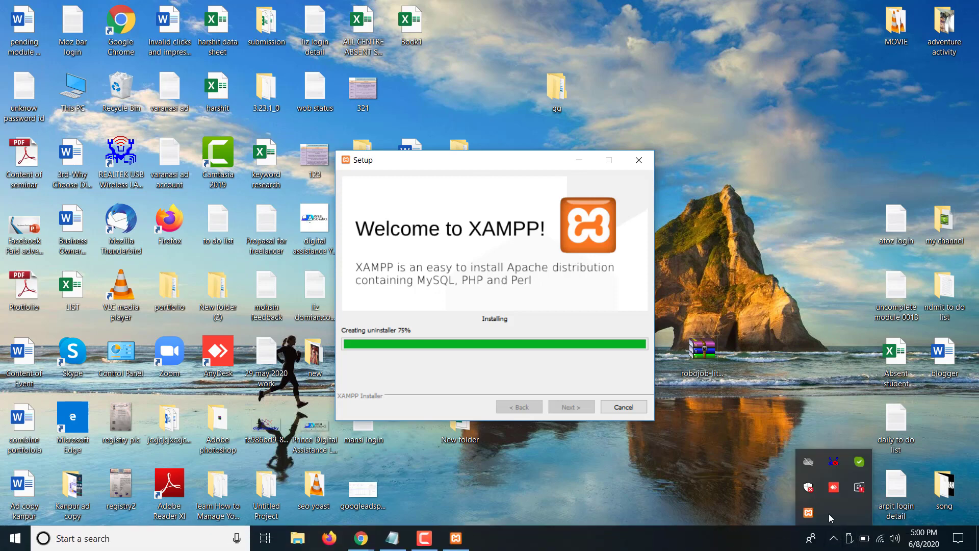
pyautogui.click(516, 157)
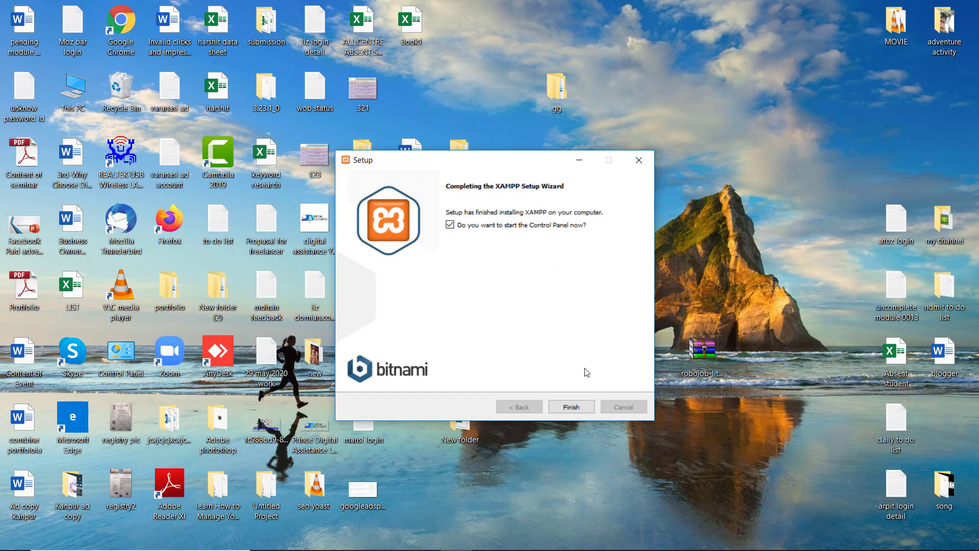
# Finish the XAMPP setup with the Control Panel set to start, and move its window toward the middle of the desktop.
pyautogui.click(575, 406)
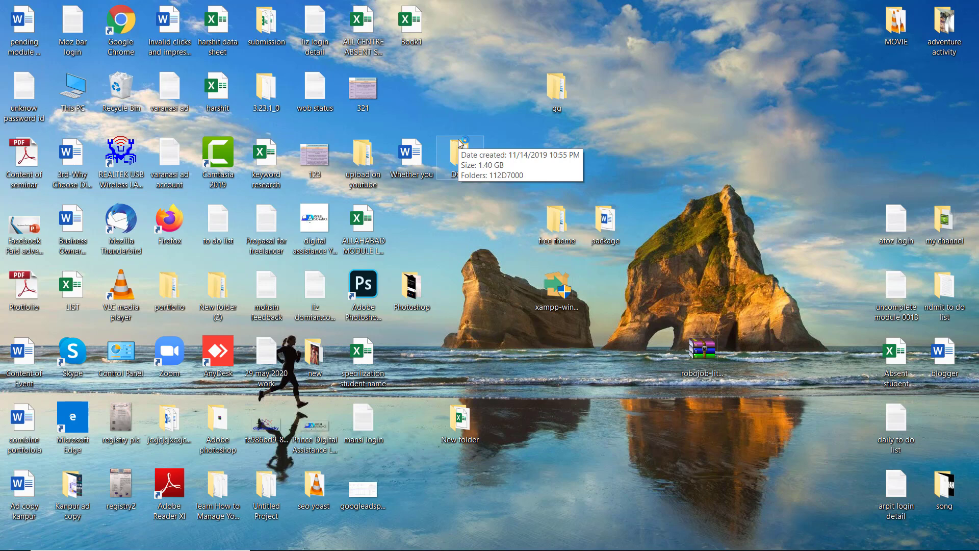
pyautogui.moveTo(781, 545)
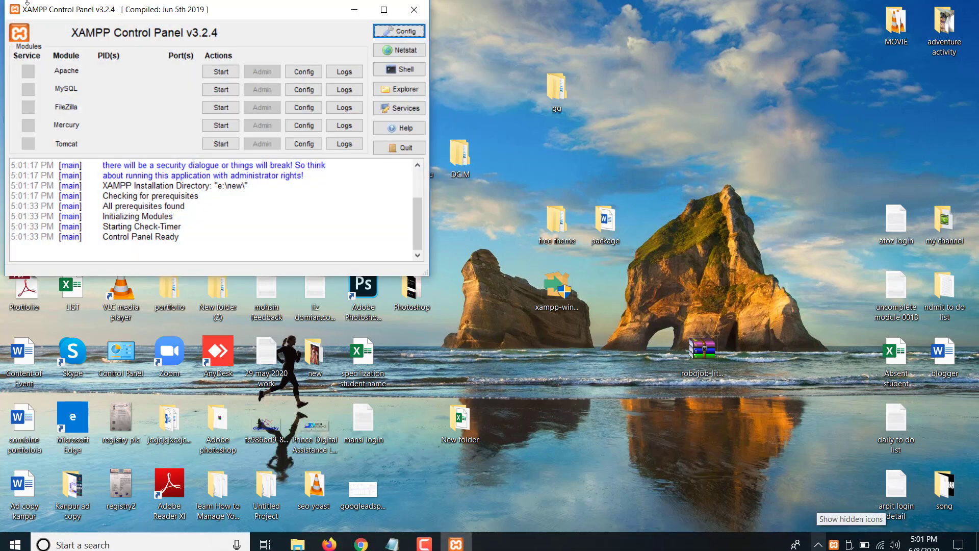
pyautogui.moveTo(230, 14); pyautogui.dragTo(426, 214)
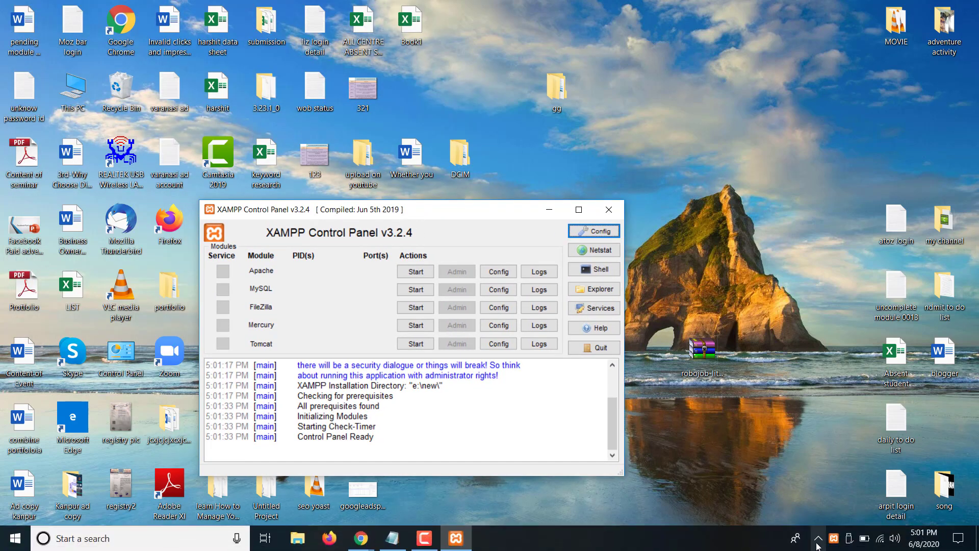
# Show the module menu of the XAMPP icon in the Windows notification area, and close it again.
pyautogui.click(834, 538)
pyautogui.rightClick(810, 514)
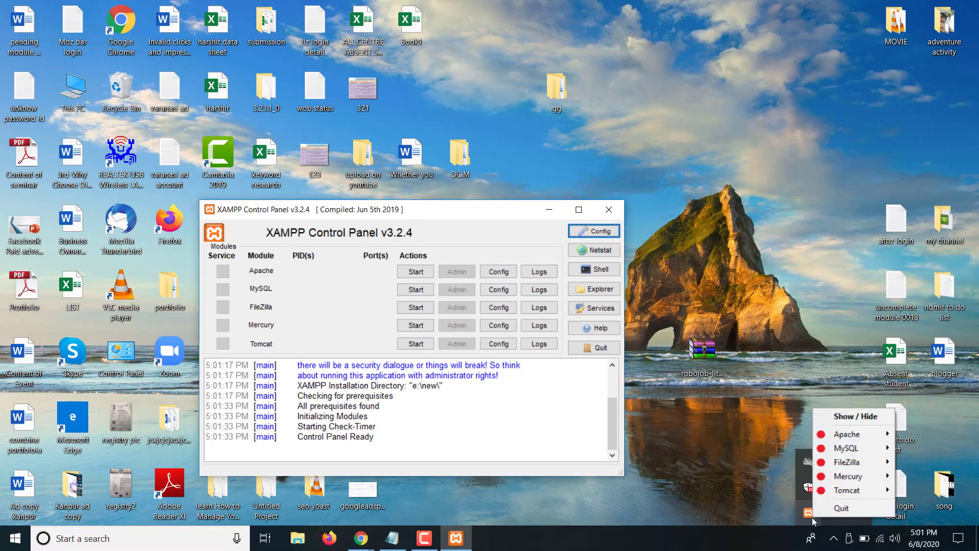
pyautogui.click(770, 450)
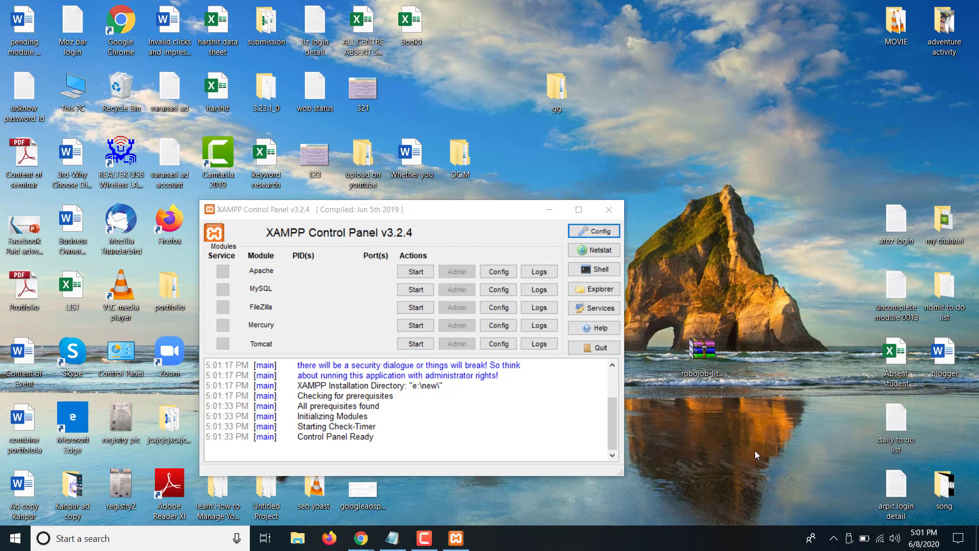
# Search Windows for "xa", open the XAMPP Control Panel, and maximize its window.
pyautogui.moveTo(184, 534)
pyautogui.click(193, 534)
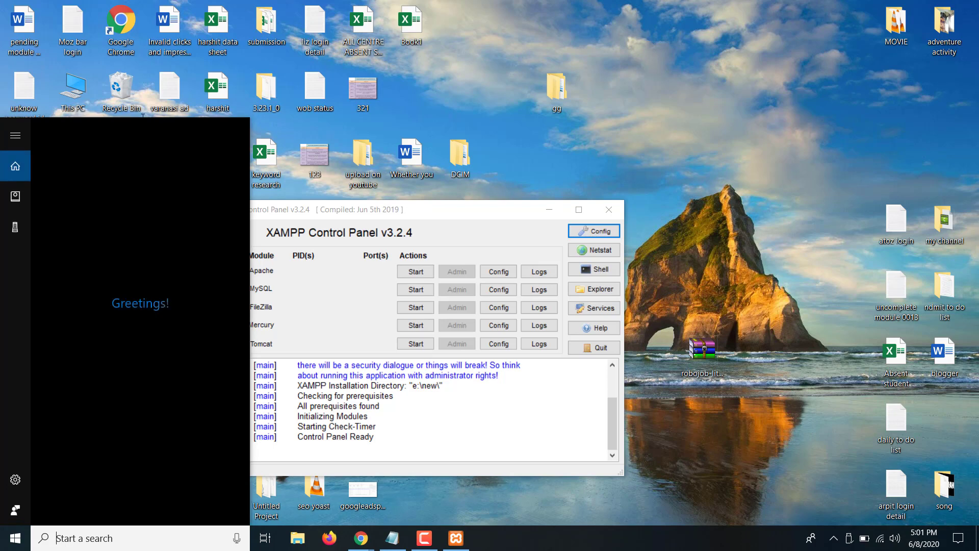
pyautogui.write('x')
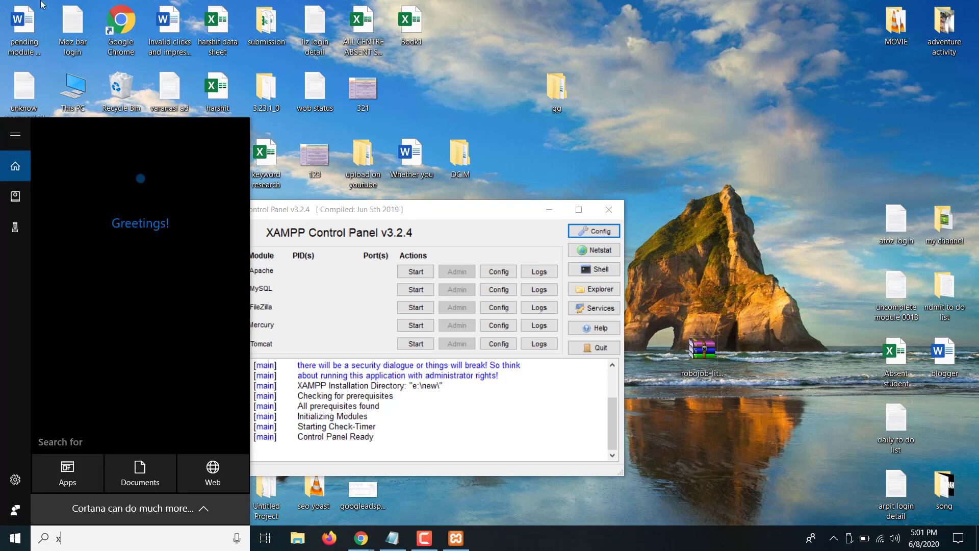
pyautogui.write('a')
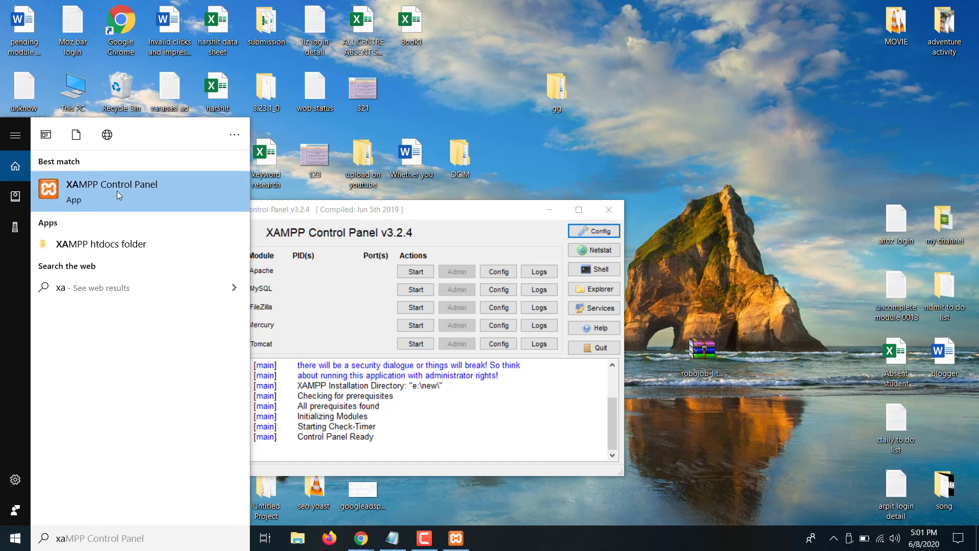
pyautogui.click(144, 191)
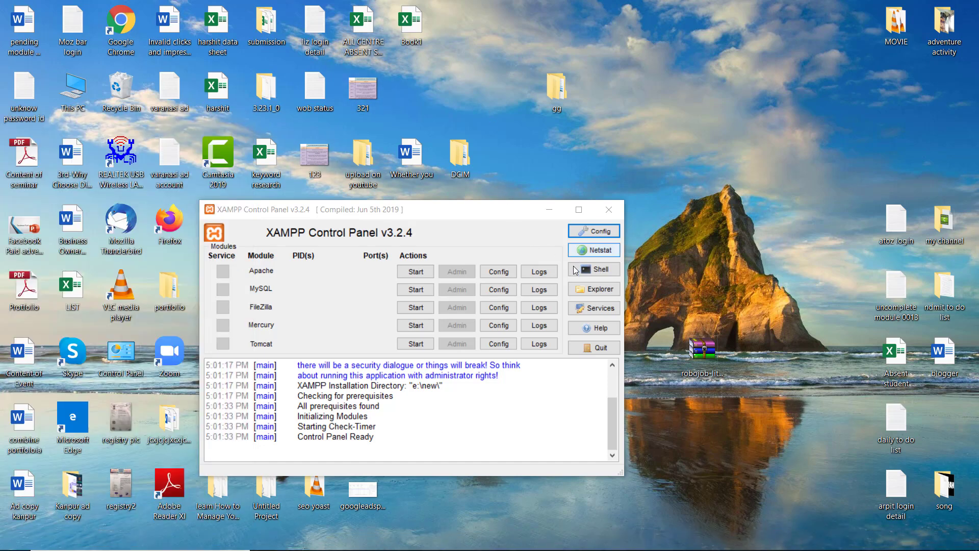
pyautogui.moveTo(530, 210); pyautogui.dragTo(578, 47)
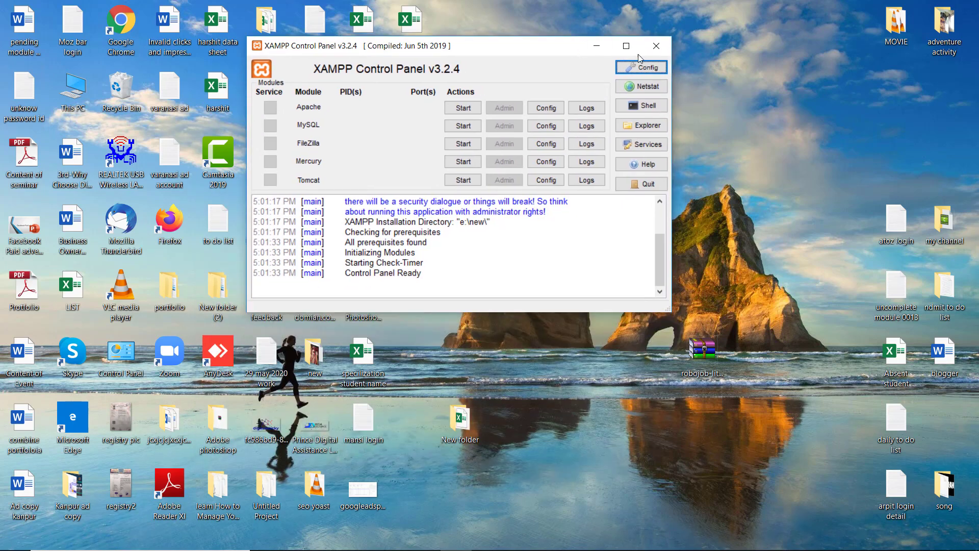
pyautogui.click(626, 46)
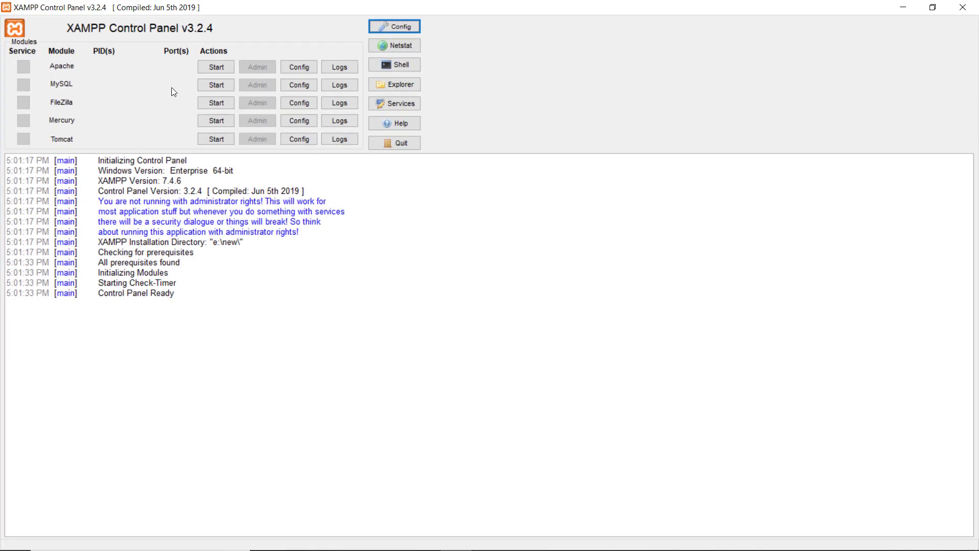
# Start the Apache and MySQL modules, allowing both through the firewall on public networks, and minimize the Control Panel.
pyautogui.click(223, 66)
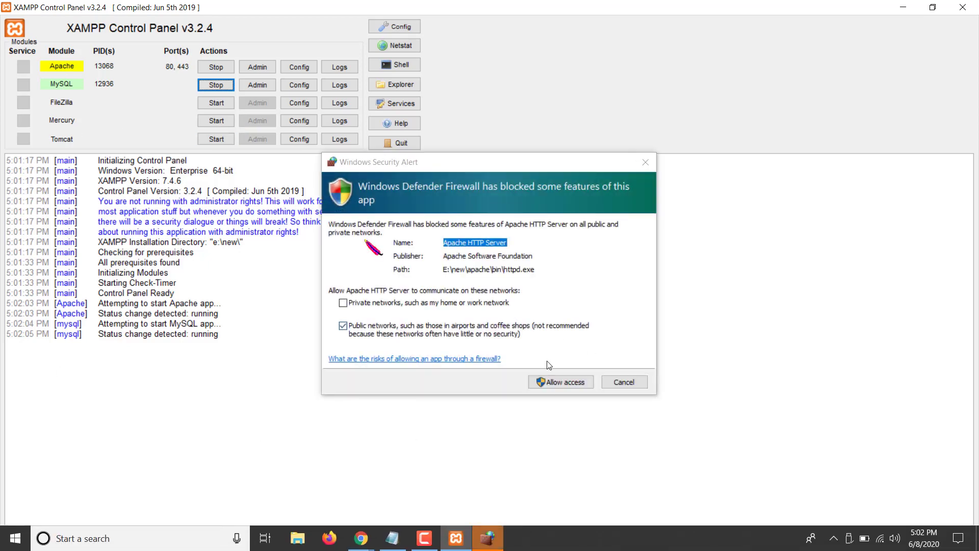
pyautogui.click(566, 386)
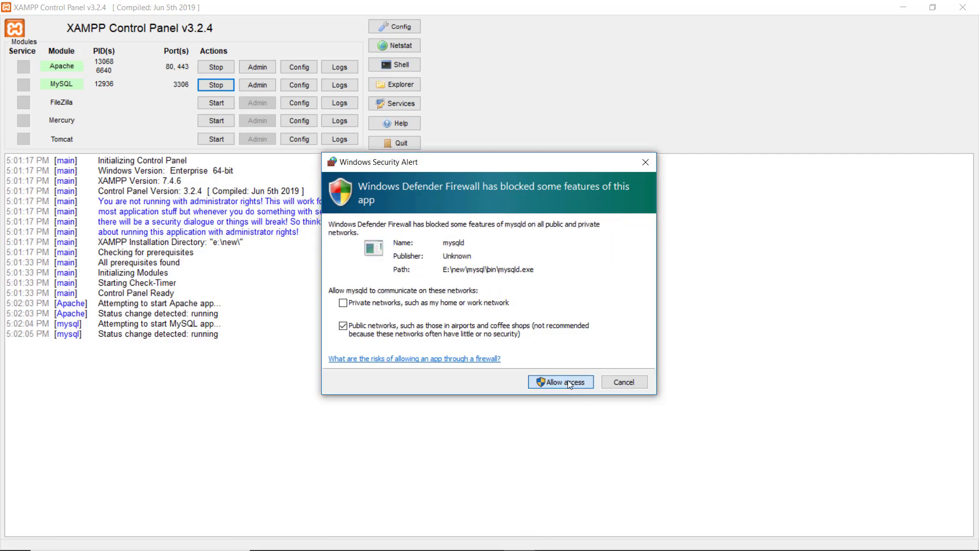
pyautogui.click(567, 381)
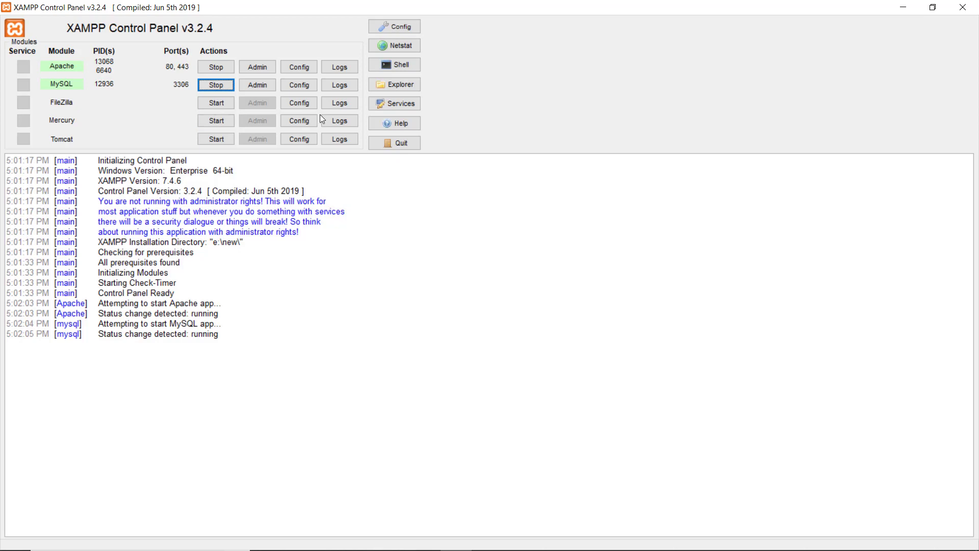
pyautogui.click(903, 7)
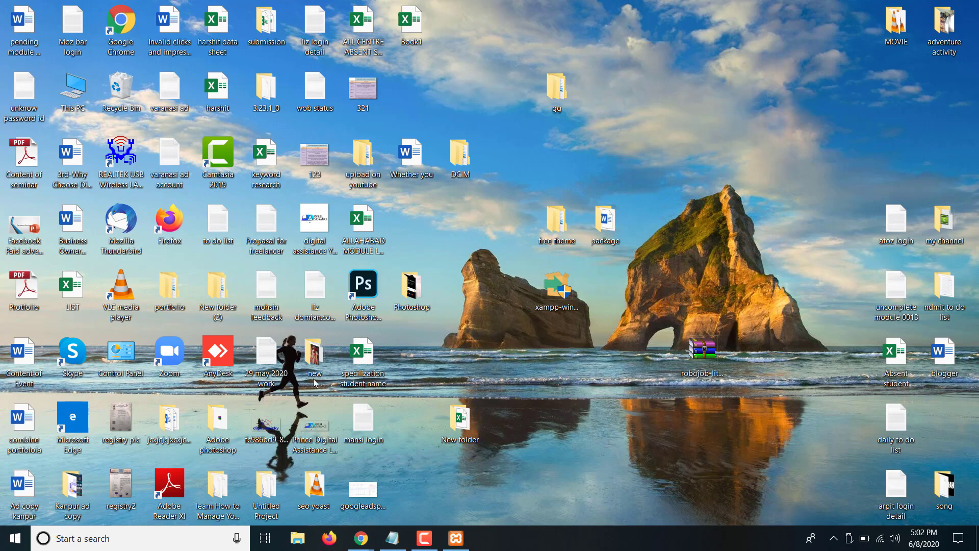
# Switch to the Chrome window with the WordPress download page, search Google for "localhost/wordpress/" in a new tab, and minimize the browser.
pyautogui.moveTo(360, 536)
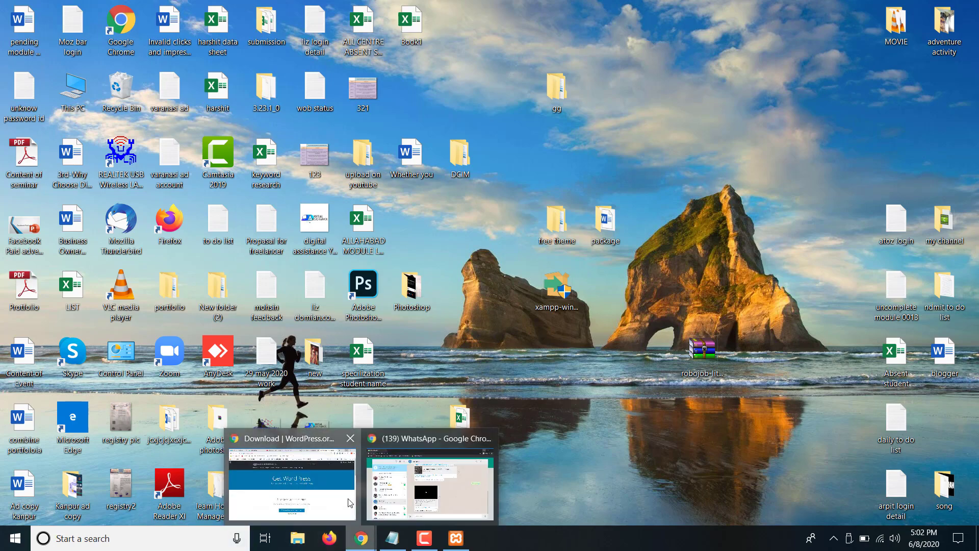
pyautogui.click(352, 506)
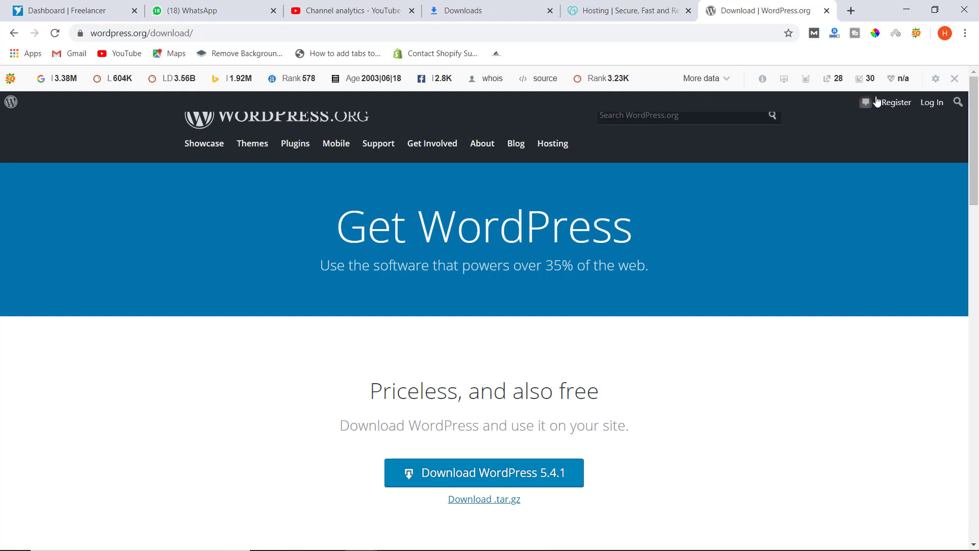
pyautogui.hotkey('ctrl', 't')
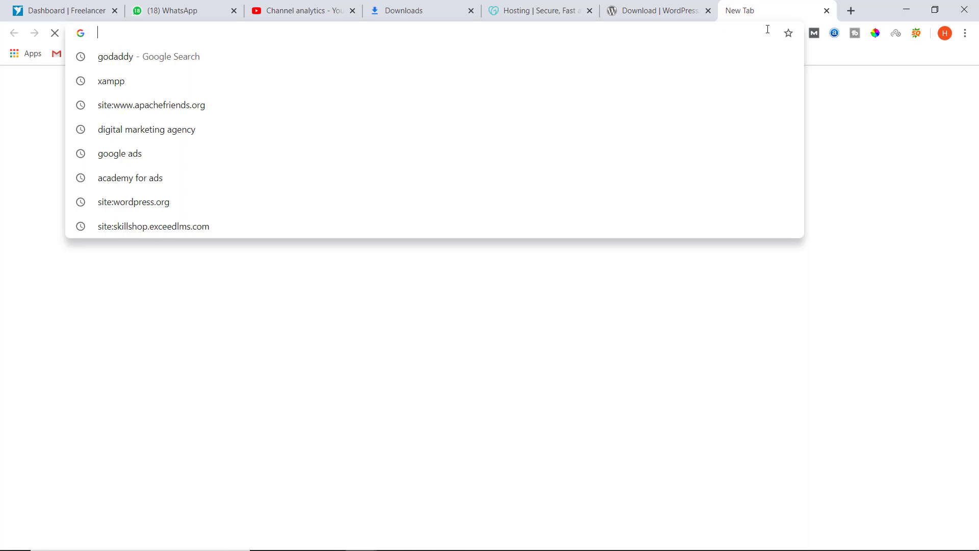
pyautogui.write('lo')
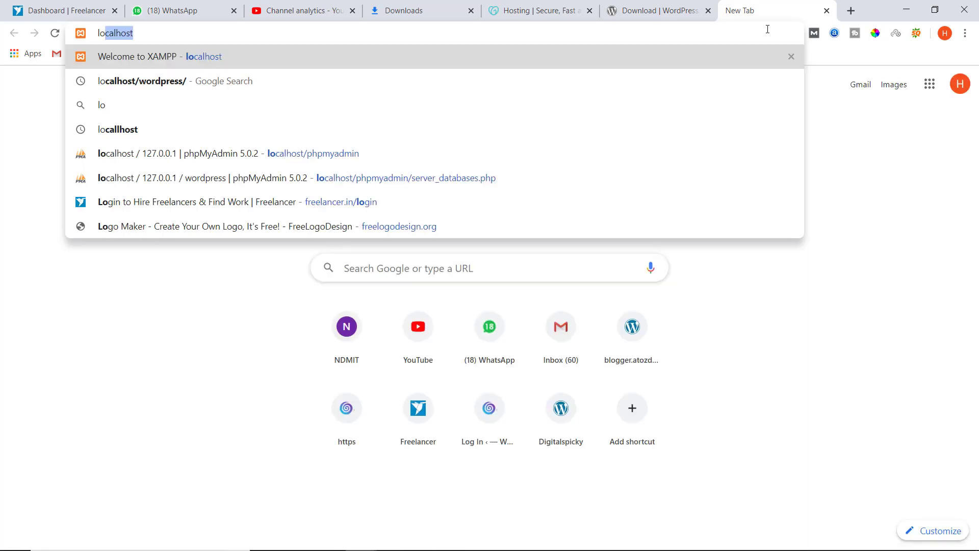
pyautogui.press('Down')
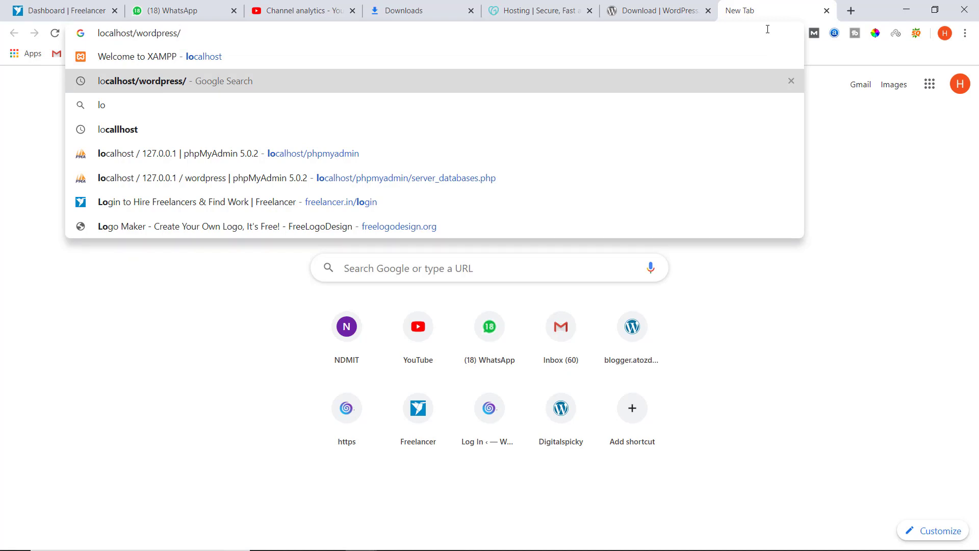
pyautogui.press('Return')
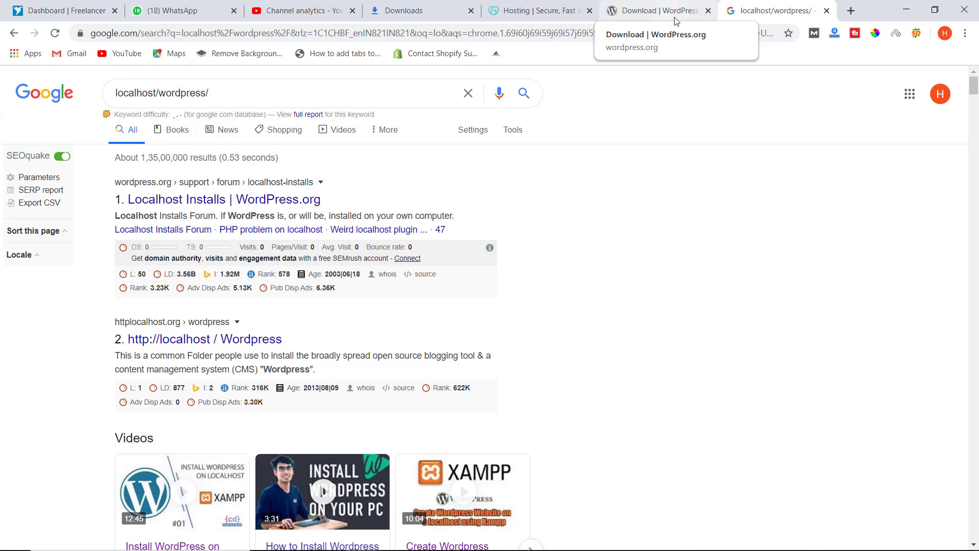
pyautogui.click(907, 11)
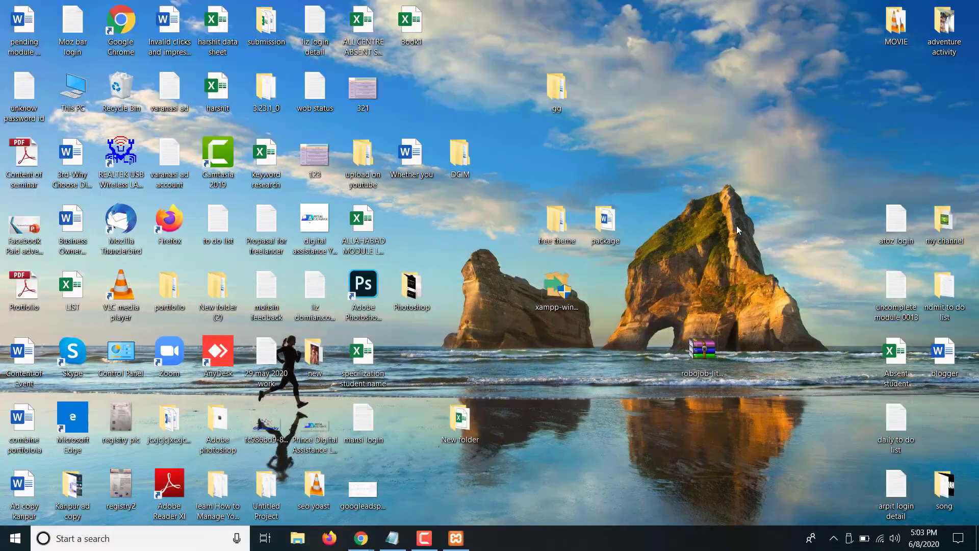
# Open the "software" folder on the Internal (E:) drive in File Explorer.
pyautogui.rightClick(702, 225)
pyautogui.click(733, 262)
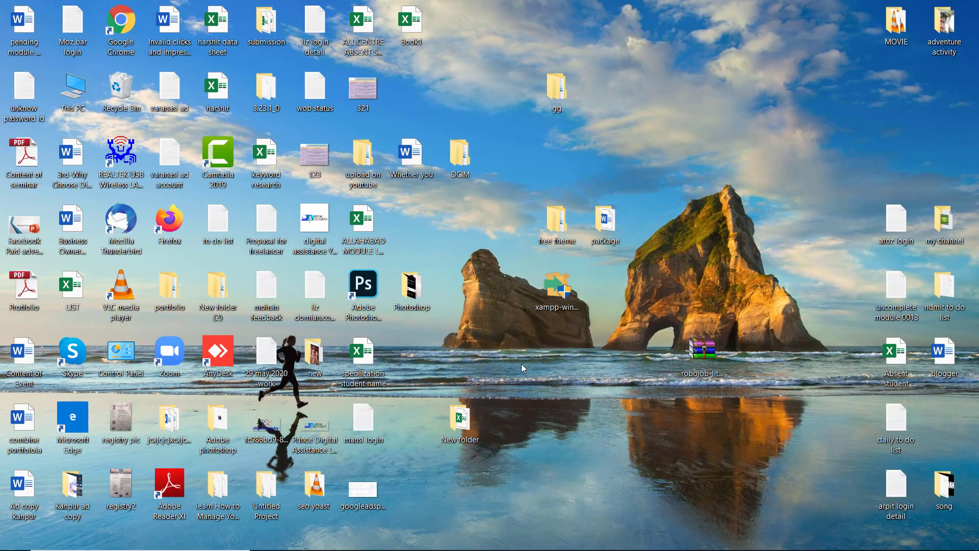
pyautogui.moveTo(318, 534)
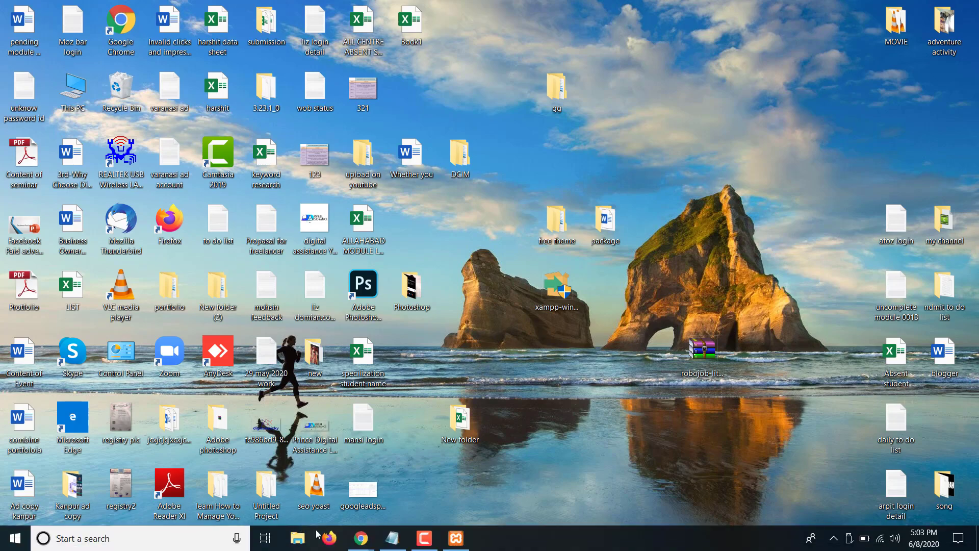
pyautogui.click(445, 535)
pyautogui.click(445, 536)
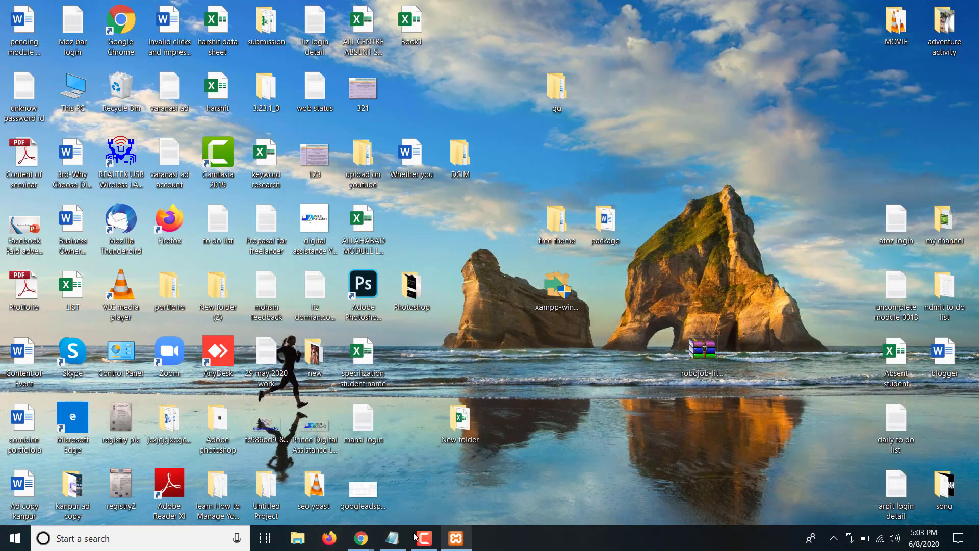
pyautogui.click(299, 540)
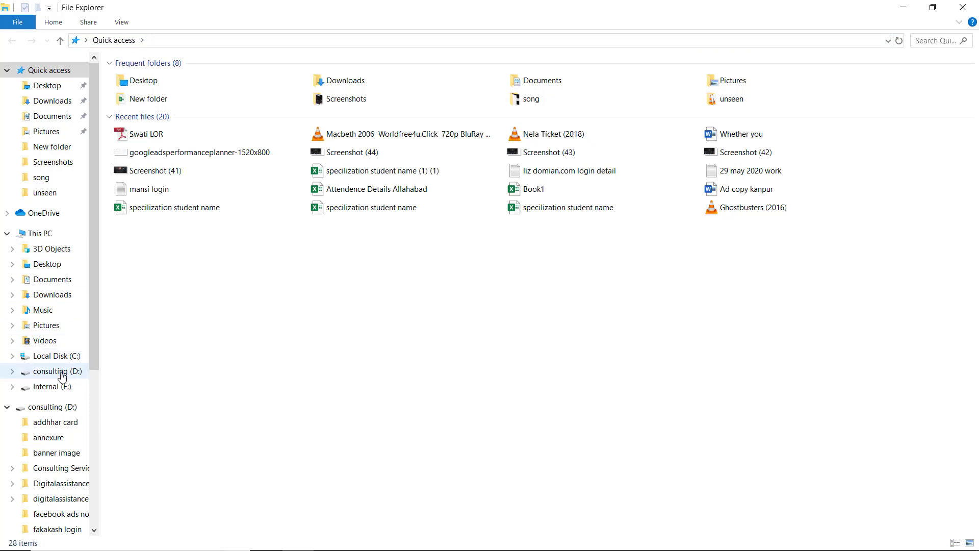
pyautogui.click(60, 386)
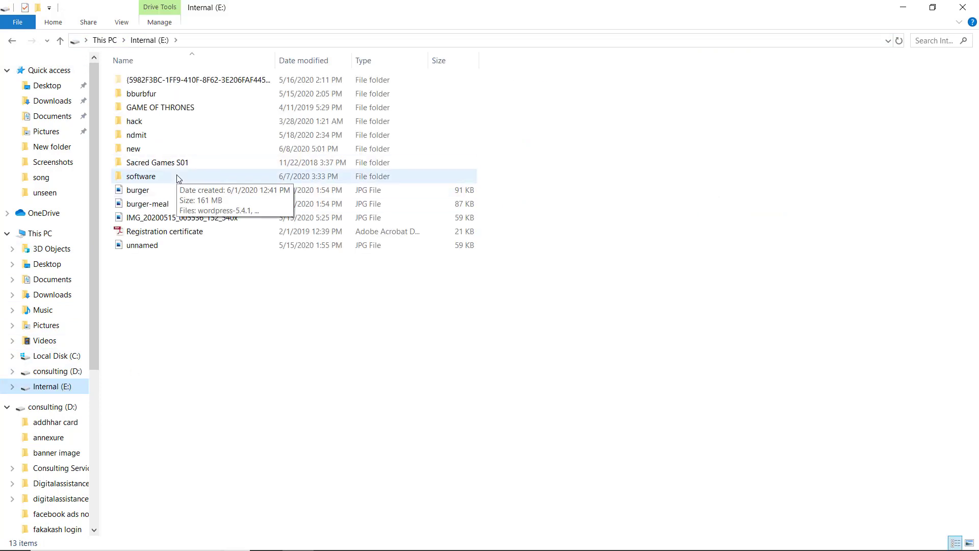
pyautogui.moveTo(171, 163)
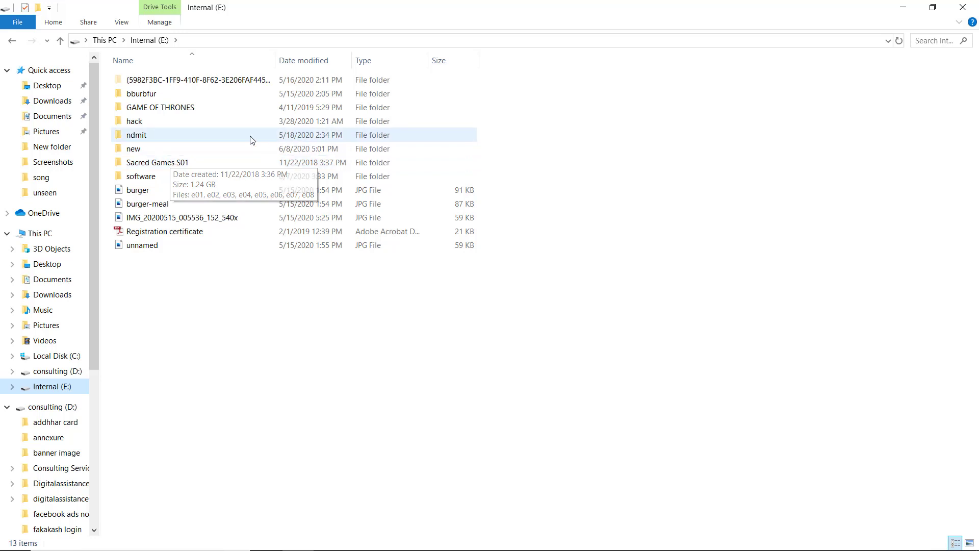
pyautogui.doubleClick(191, 174)
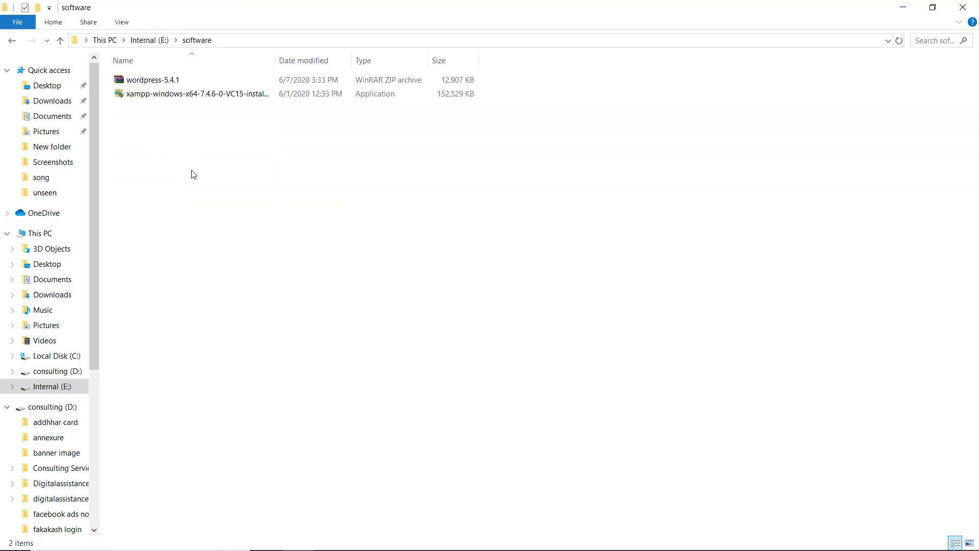
# Extract the wordpress-5.4.1 ZIP archive directly into the "software" folder.
pyautogui.click(176, 82)
pyautogui.rightClick(176, 81)
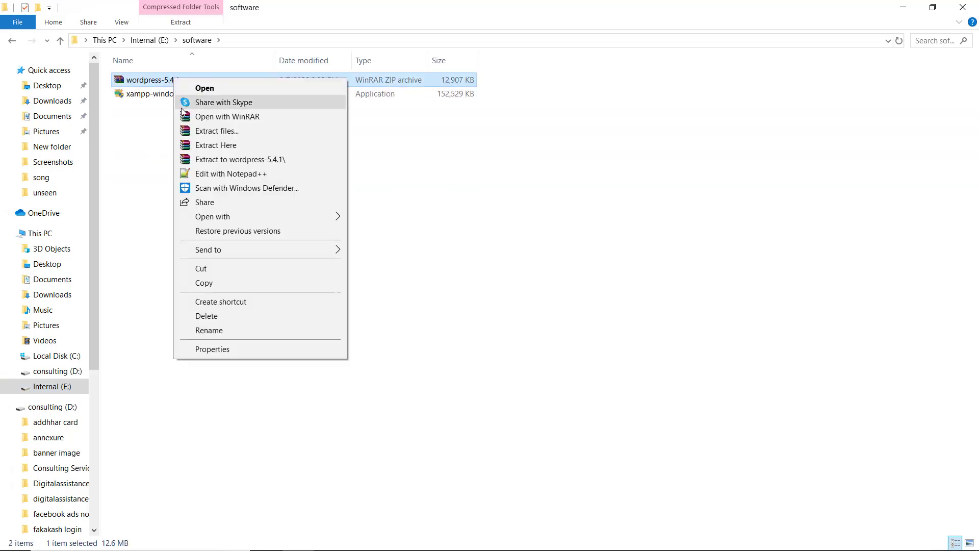
pyautogui.click(213, 150)
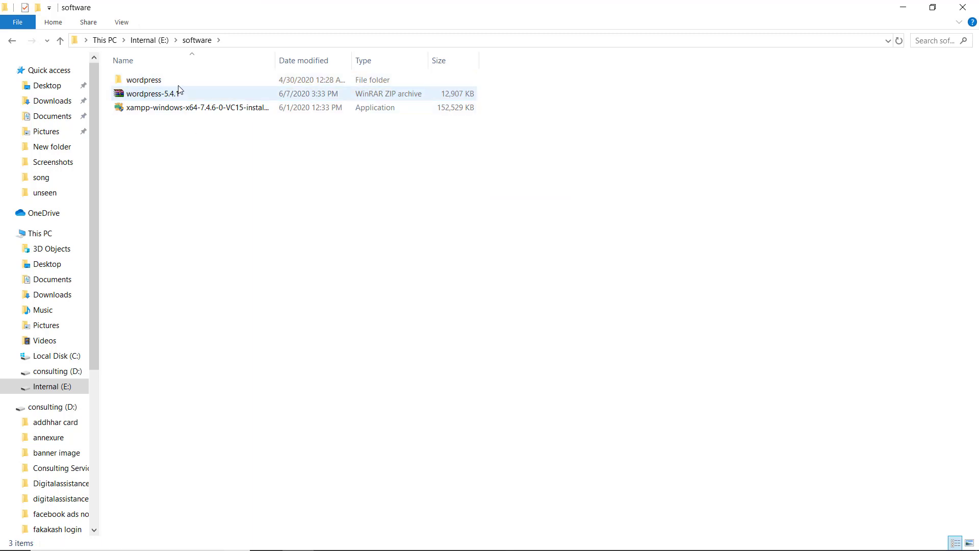
# Move the extracted "wordpress" folder into E:\new\htdocs and open it there.
pyautogui.click(177, 84)
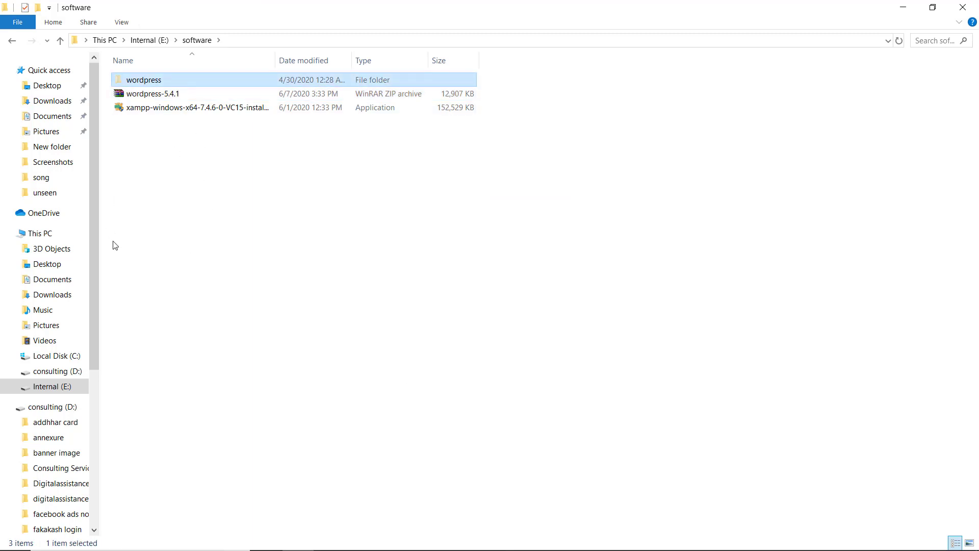
pyautogui.click(51, 235)
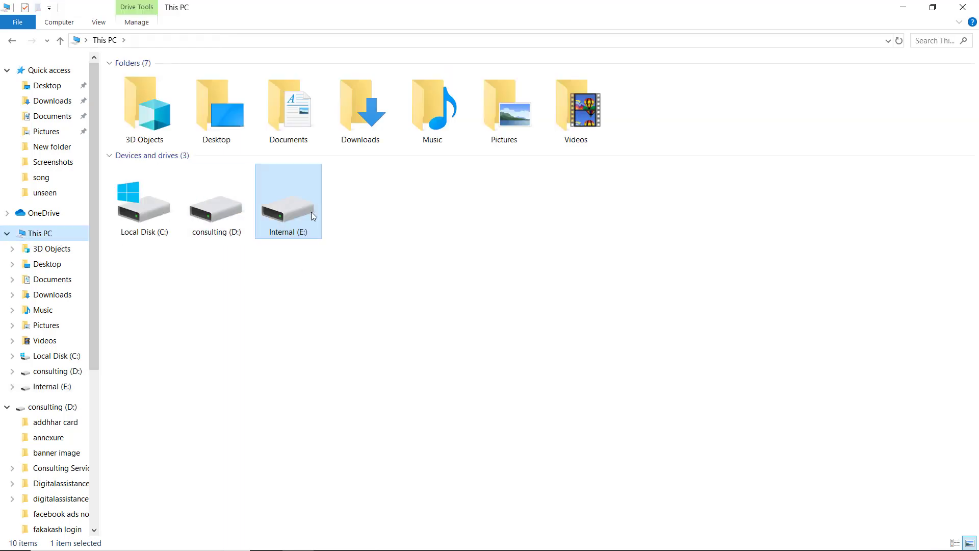
pyautogui.doubleClick(309, 210)
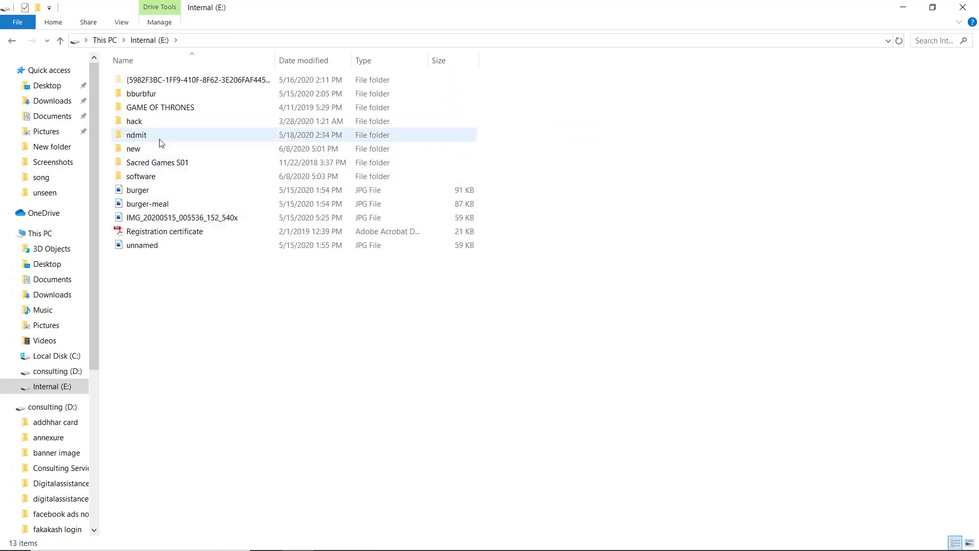
pyautogui.doubleClick(161, 150)
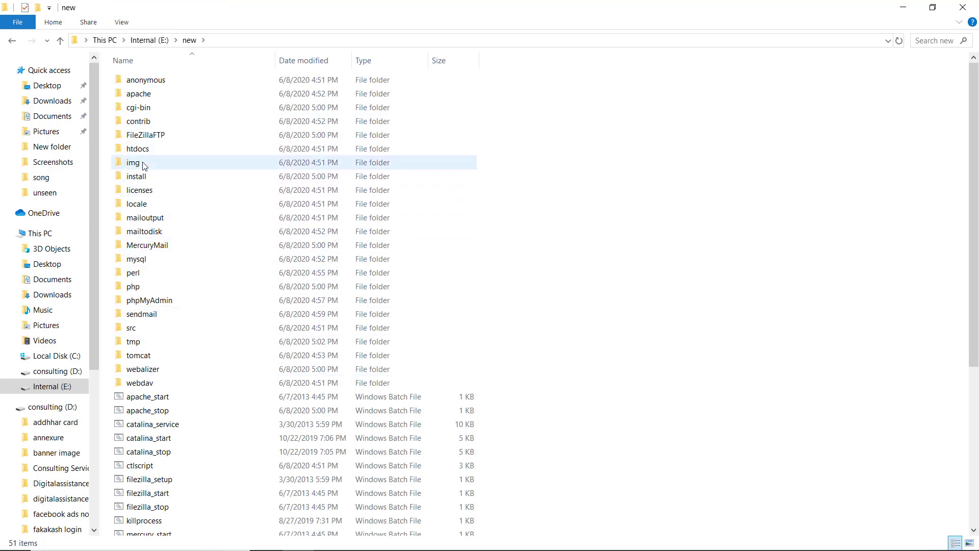
pyautogui.click(166, 149)
pyautogui.doubleClick(166, 149)
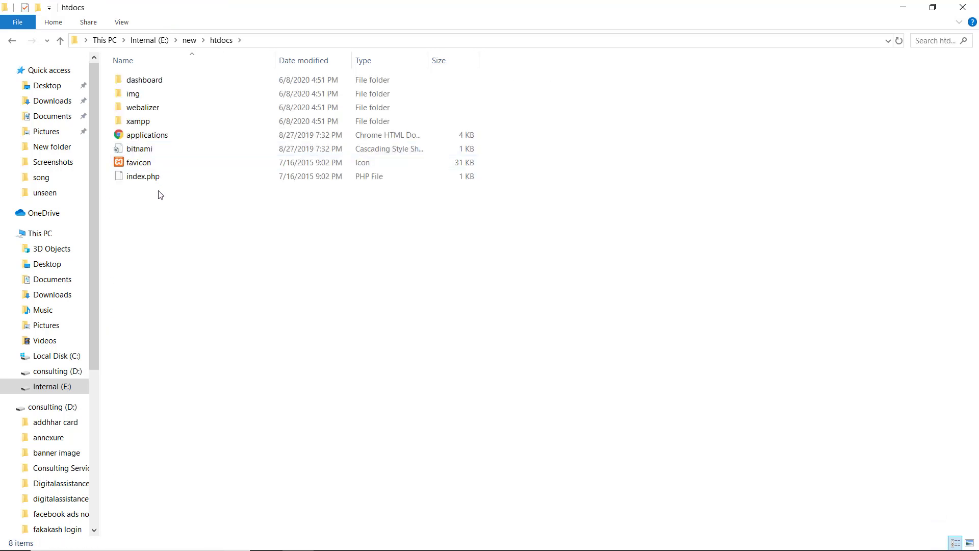
pyautogui.hotkey('ctrl', 'v')
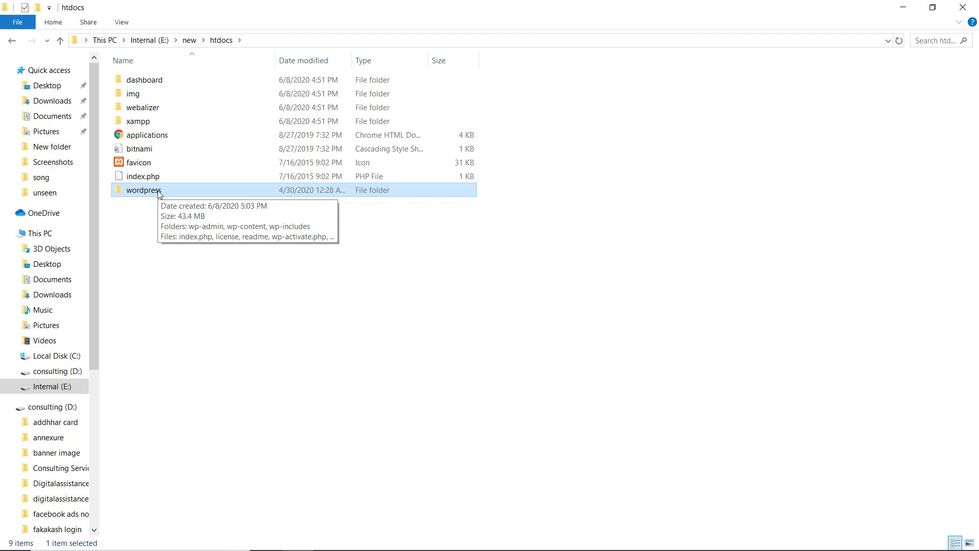
pyautogui.doubleClick(160, 193)
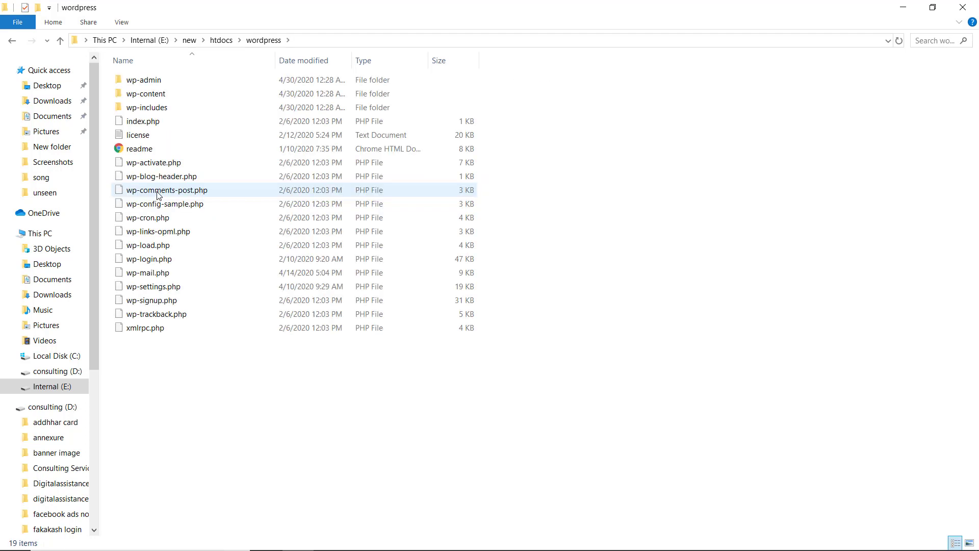
# Return to the htdocs folder, minimize File Explorer, and switch to the Chrome window.
pyautogui.click(13, 40)
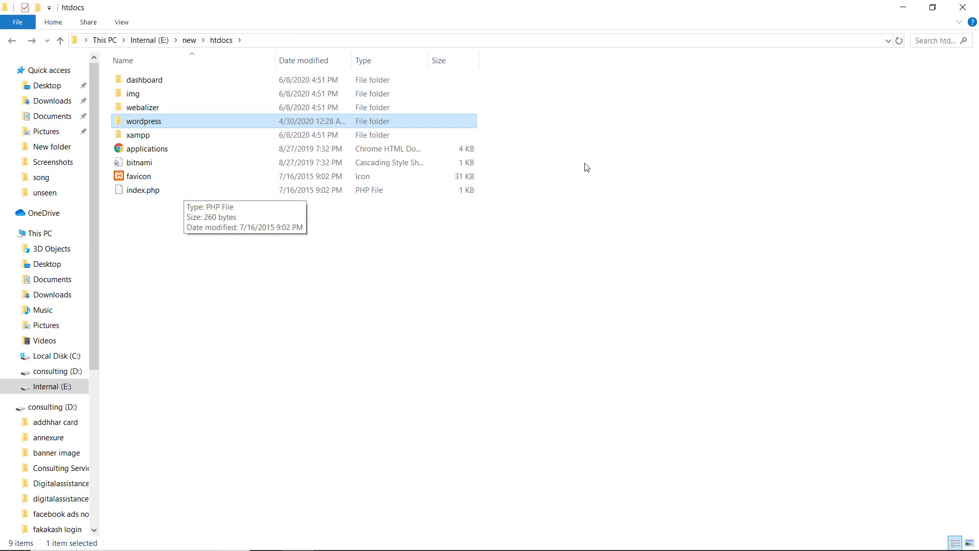
pyautogui.click(903, 5)
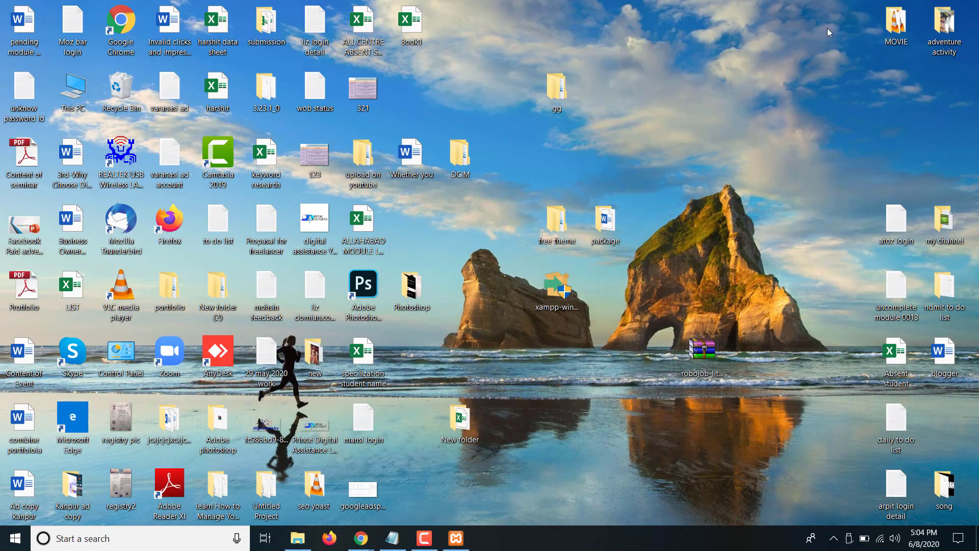
pyautogui.moveTo(360, 538)
pyautogui.click(313, 491)
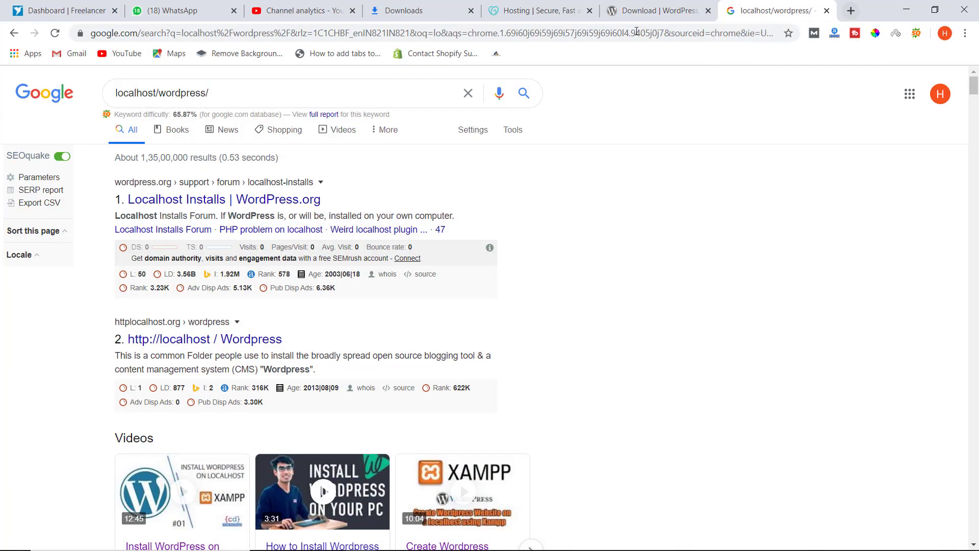
# Search Google for "localhost/wordpress/" in a new tab.
pyautogui.hotkey('ctrl', 't')
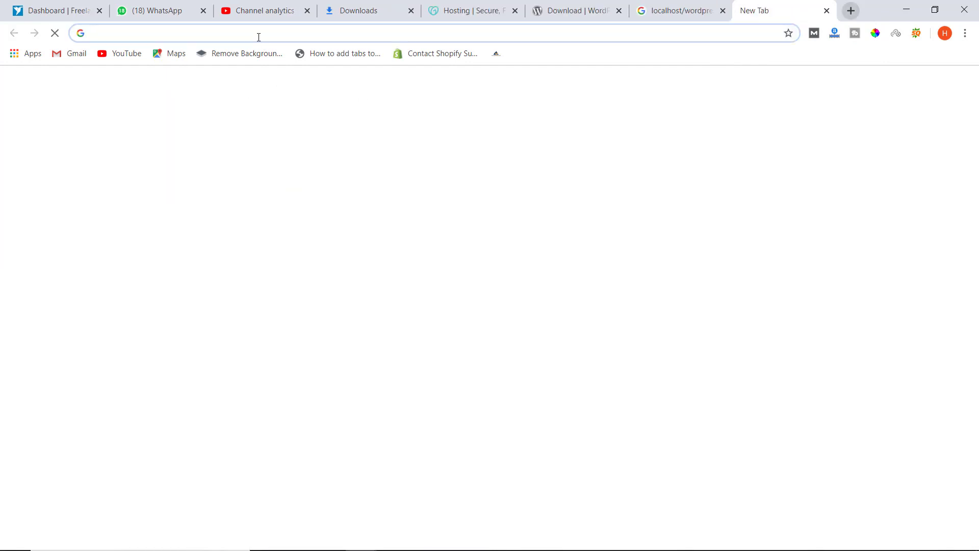
pyautogui.click(258, 37)
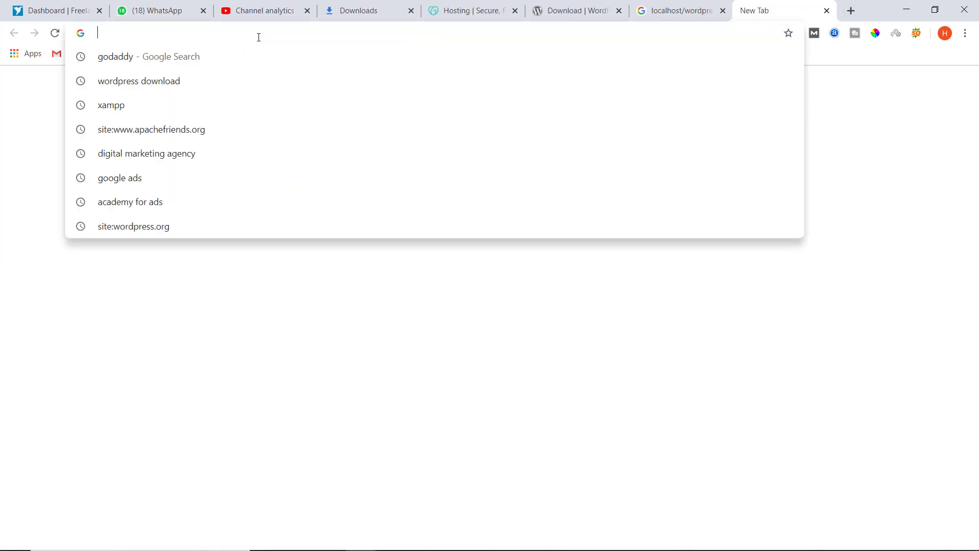
pyautogui.write('lo')
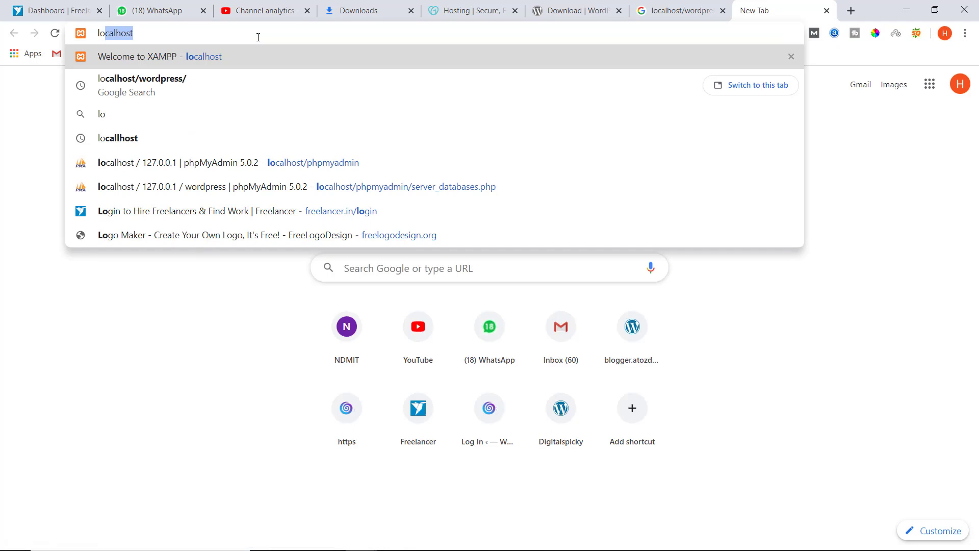
pyautogui.write('calhost/')
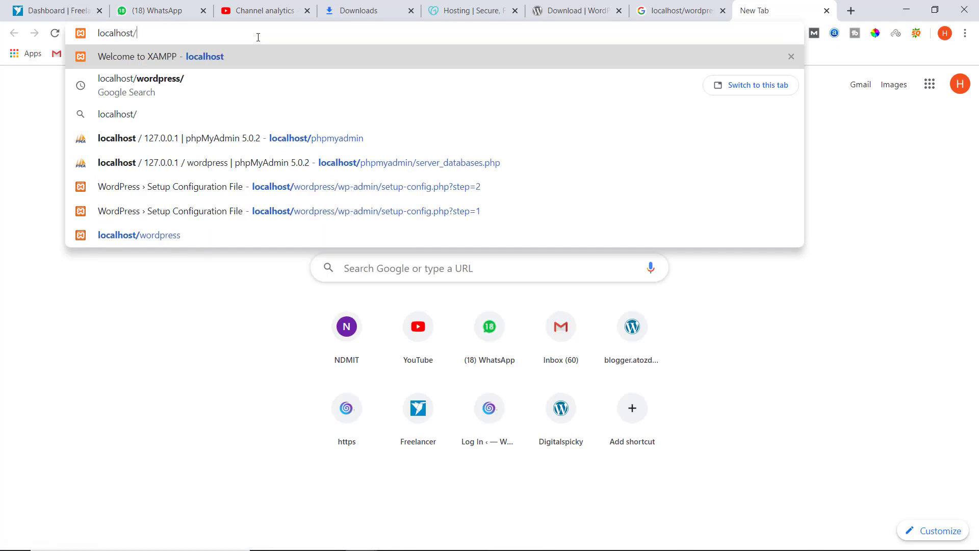
pyautogui.press('Down')
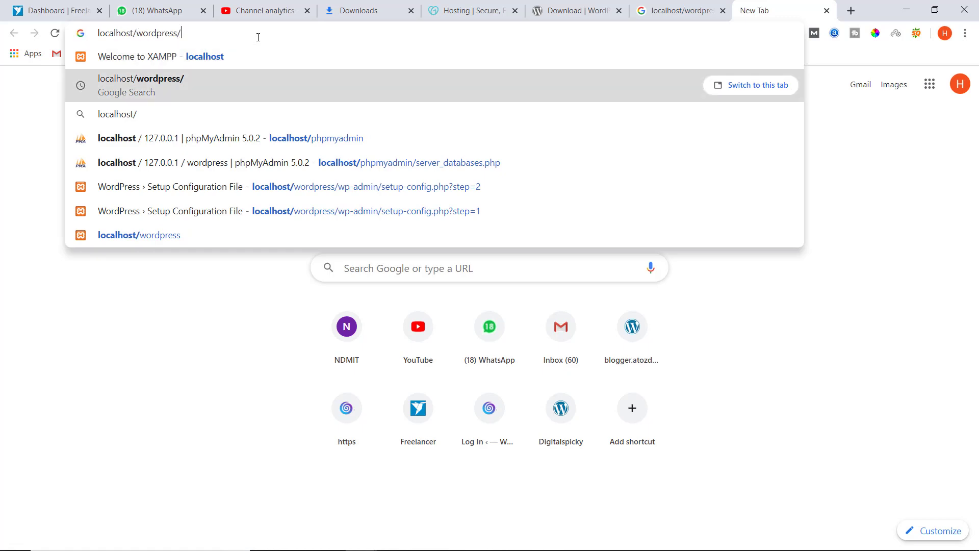
pyautogui.press('Return')
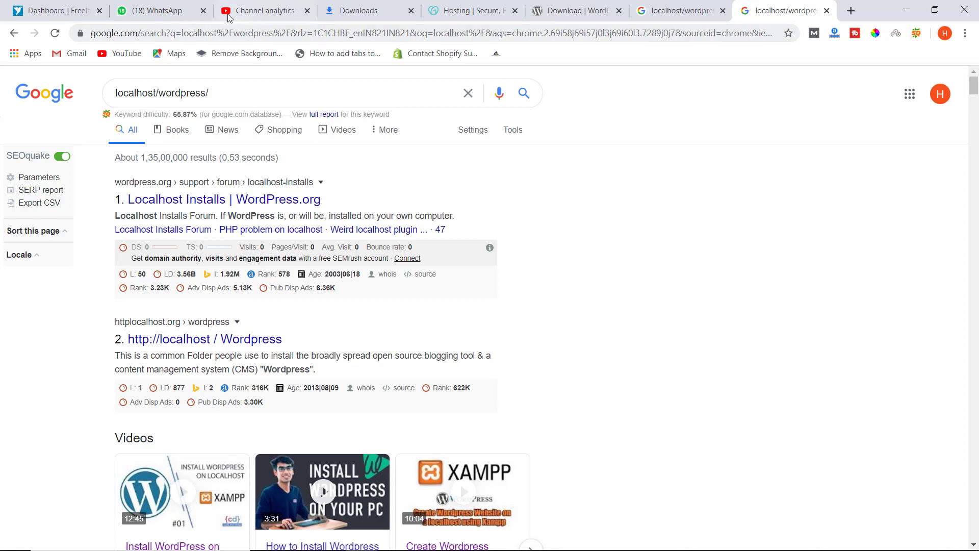
# Open localhost/wordpress and continue the WordPress setup with English (United States) as the language.
pyautogui.click(222, 36)
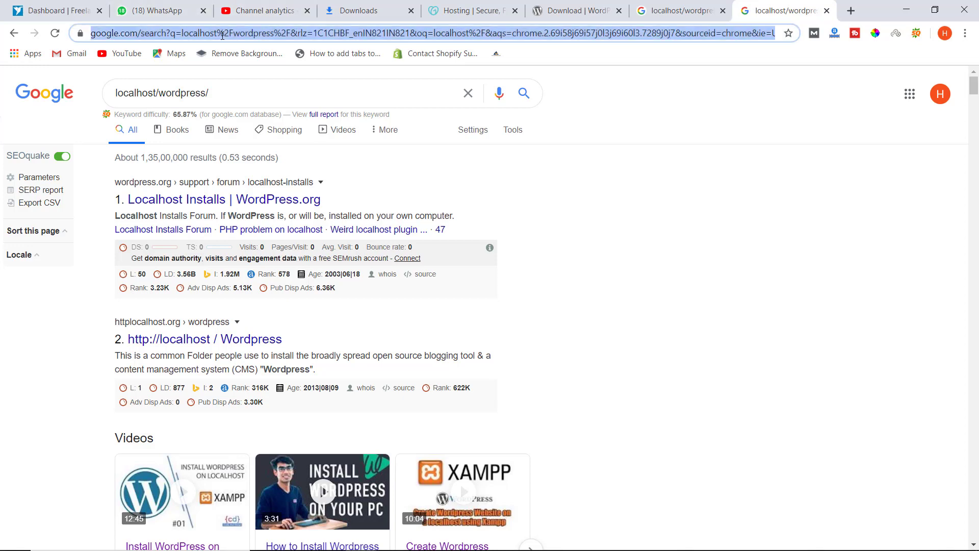
pyautogui.write('local')
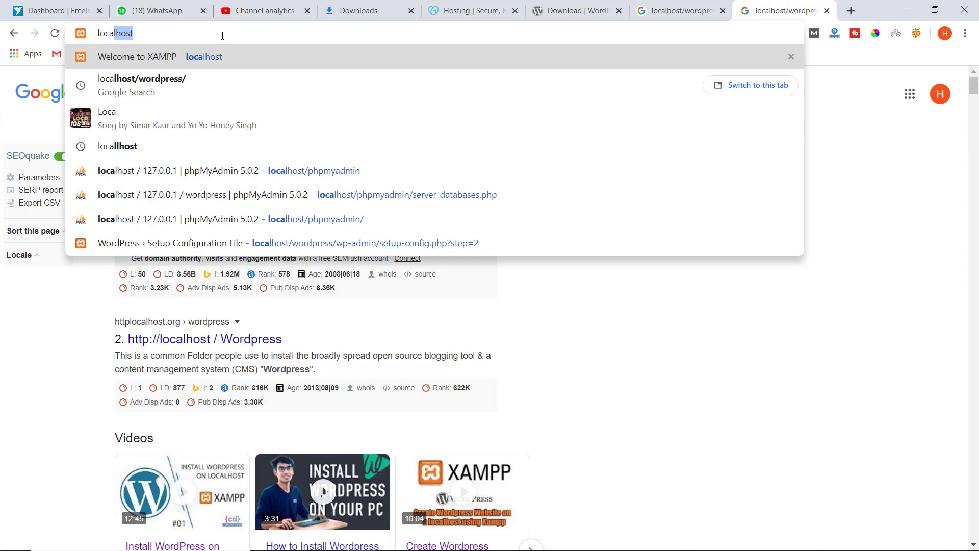
pyautogui.write('host/')
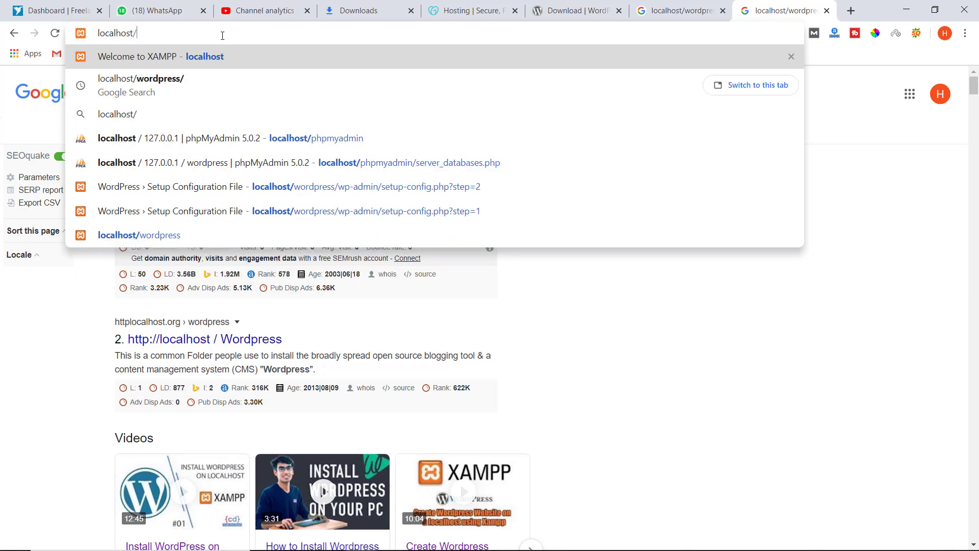
pyautogui.write('wordpress')
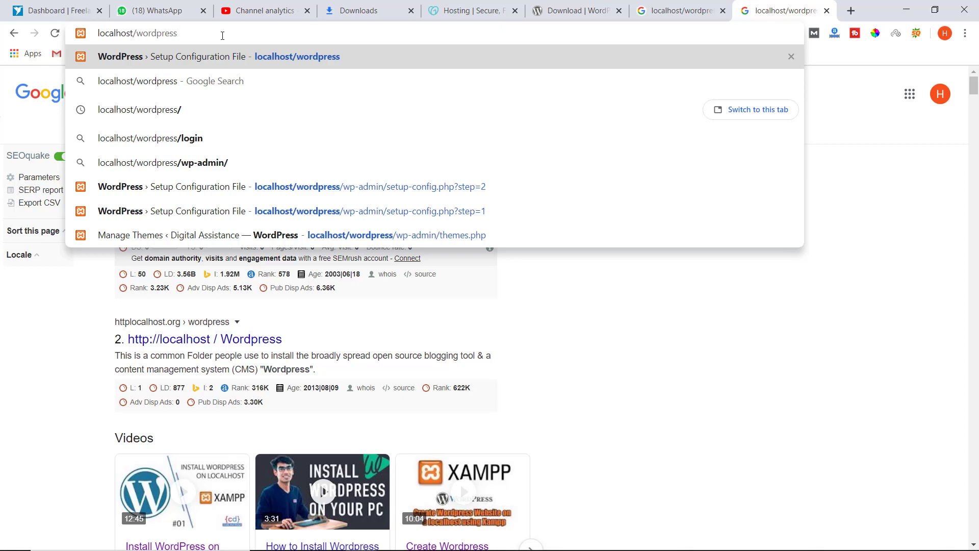
pyautogui.press('Return')
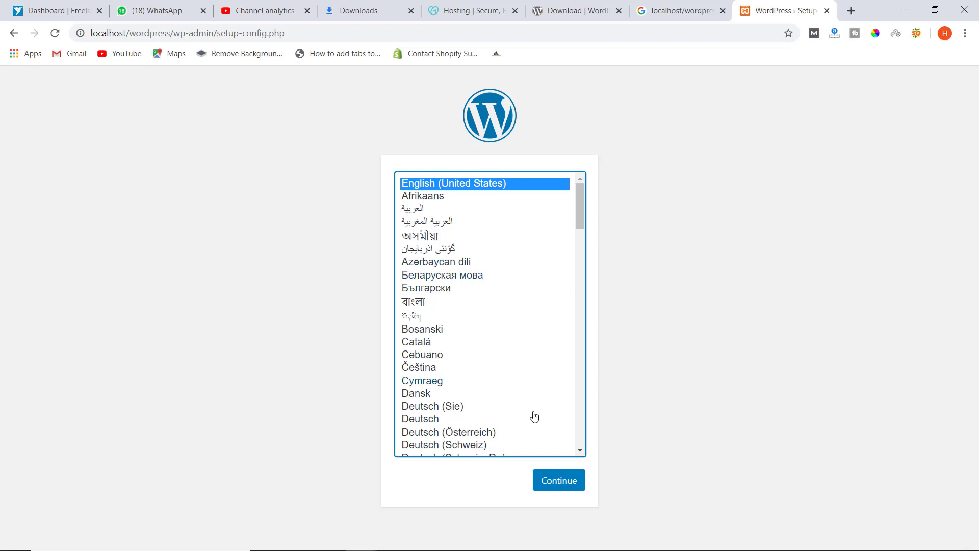
pyautogui.click(547, 481)
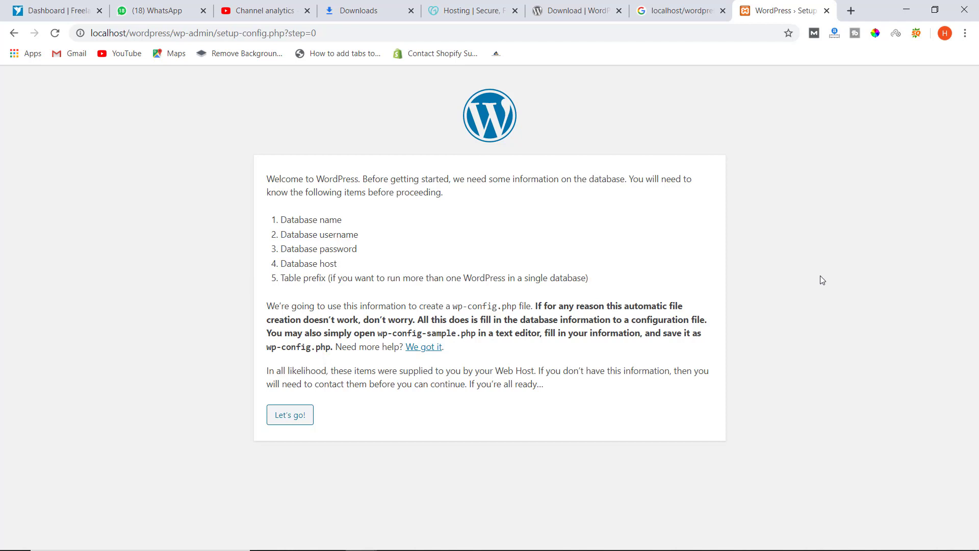
# Open phpMyAdmin at localhost/phpmyadmin in a new tab.
pyautogui.hotkey('ctrl', 't')
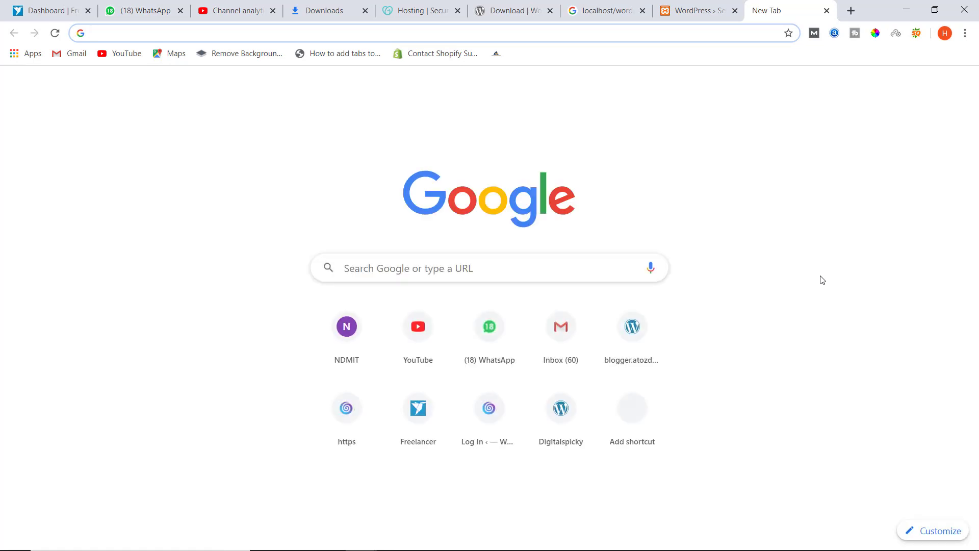
pyautogui.write('lo')
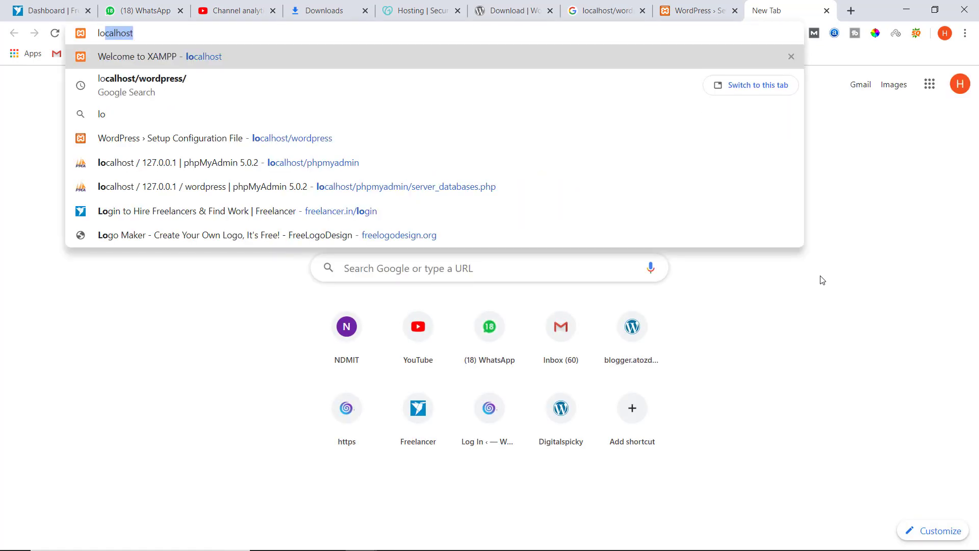
pyautogui.press('Down')
pyautogui.press('Down')
pyautogui.press('Down')
pyautogui.press('Down')
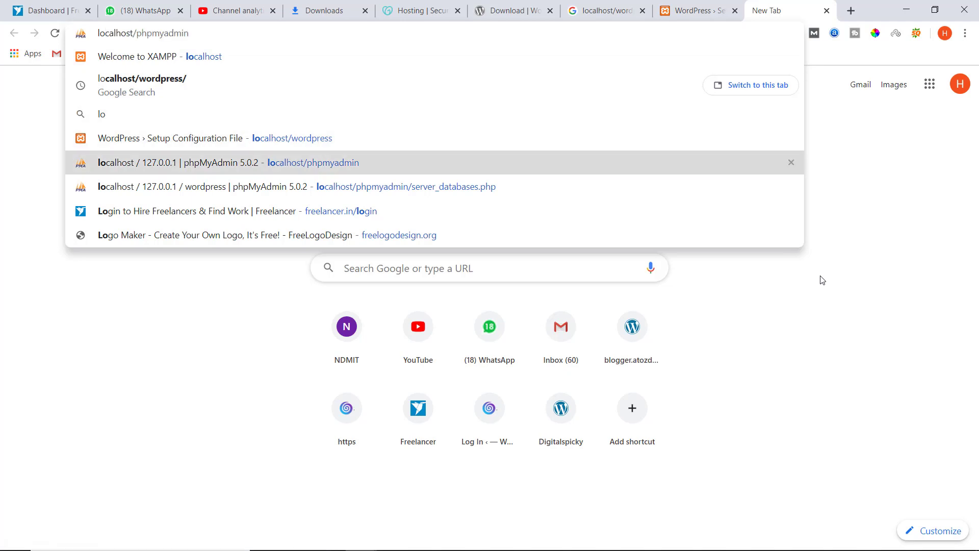
pyautogui.press('Return')
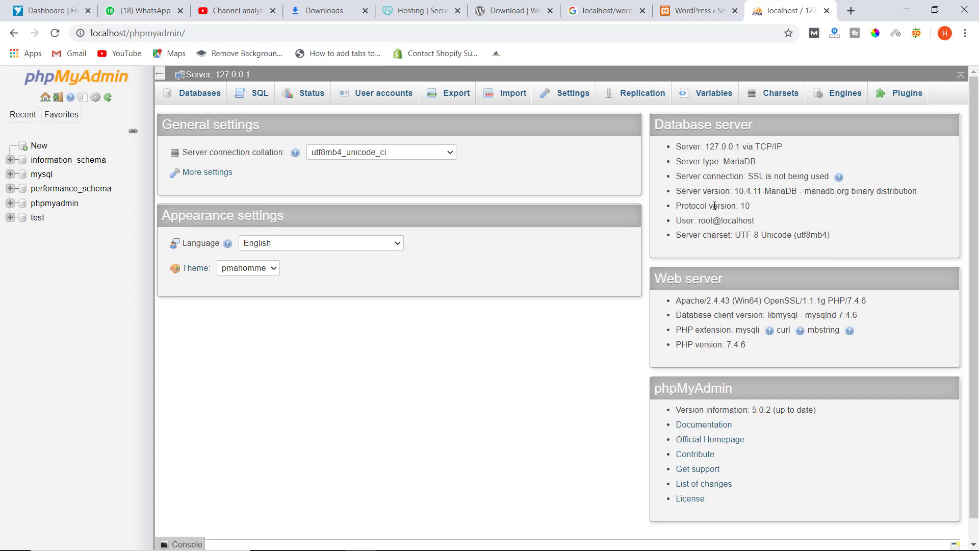
# Open the server's database overview in phpMyAdmin and enter "Digital Assistance" as the new database's name.
pyautogui.click(218, 98)
pyautogui.click(194, 102)
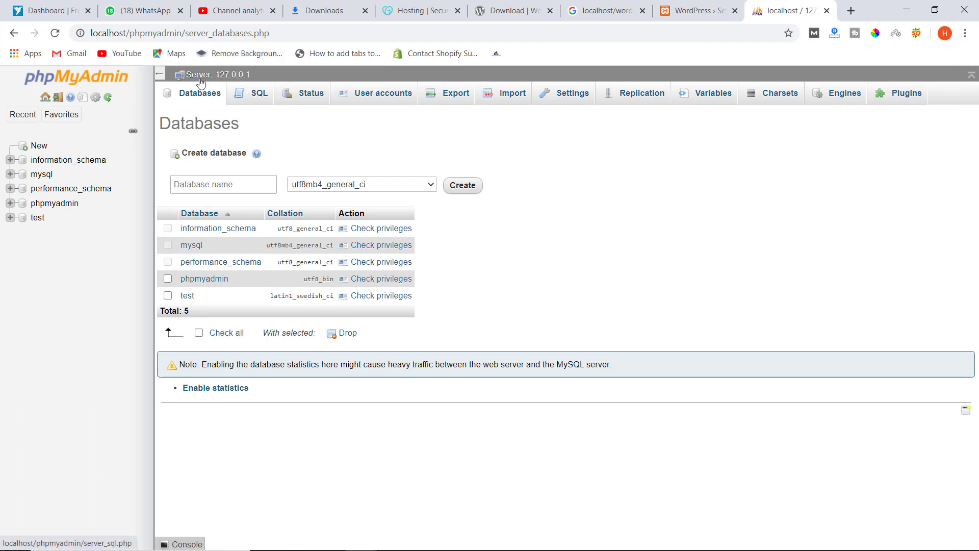
pyautogui.click(188, 187)
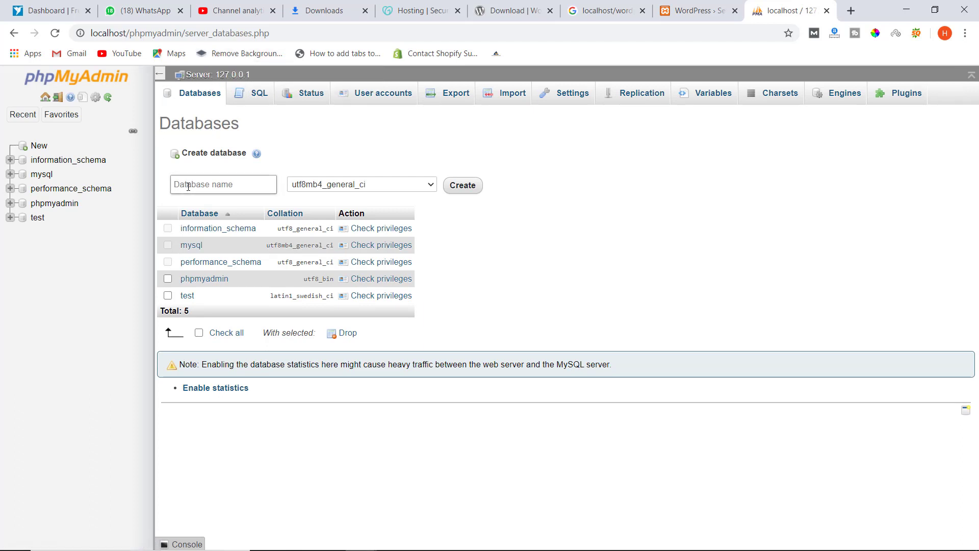
pyautogui.click(188, 186)
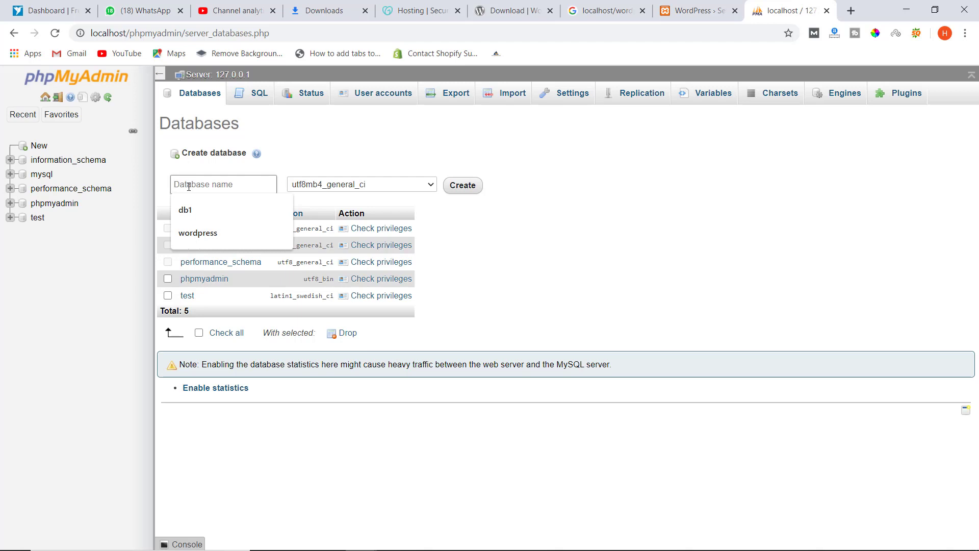
pyautogui.write('digi')
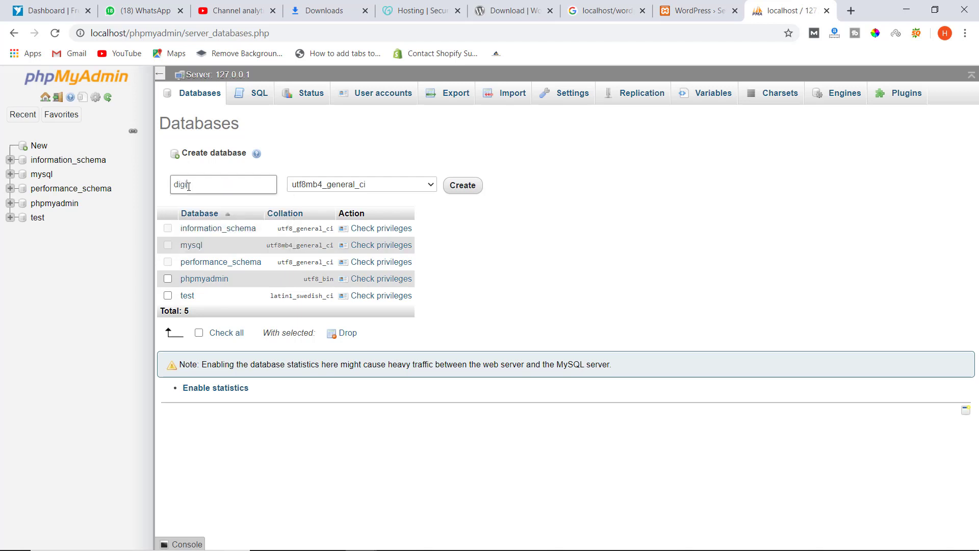
pyautogui.write('tal assistance')
pyautogui.click(204, 185)
pyautogui.press('BackSpace')
pyautogui.write('A')
pyautogui.click(179, 185)
pyautogui.press('BackSpace')
pyautogui.write('D')
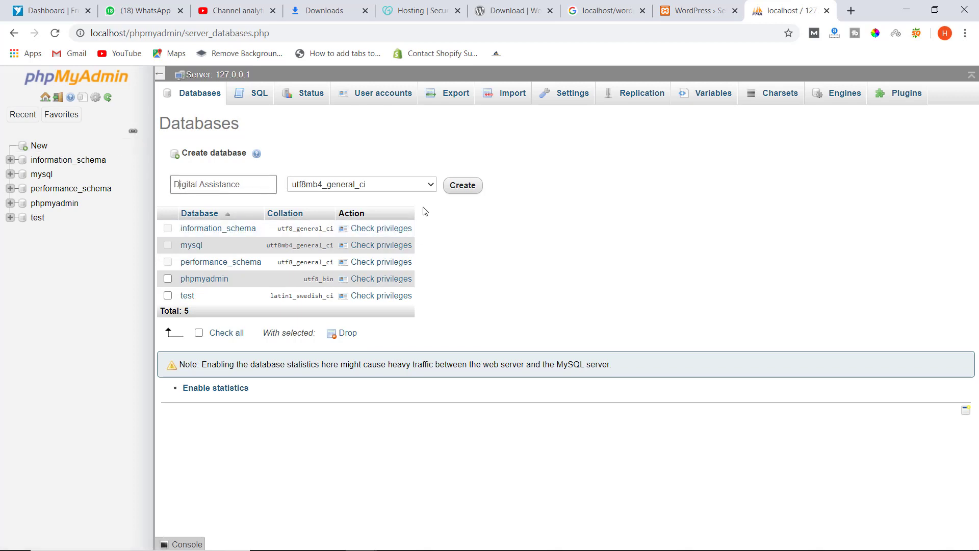
# Choose the generic "Collation" entry instead of a specific collation and create the database.
pyautogui.click(416, 185)
pyautogui.scroll(5, 372, 259)
pyautogui.scroll(-1, 368, 253)
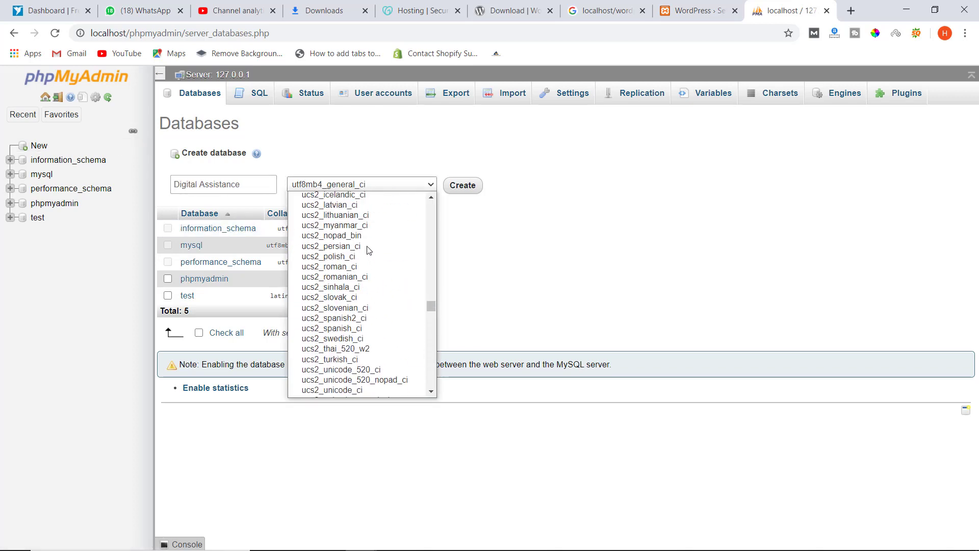
pyautogui.scroll(20, 360, 229)
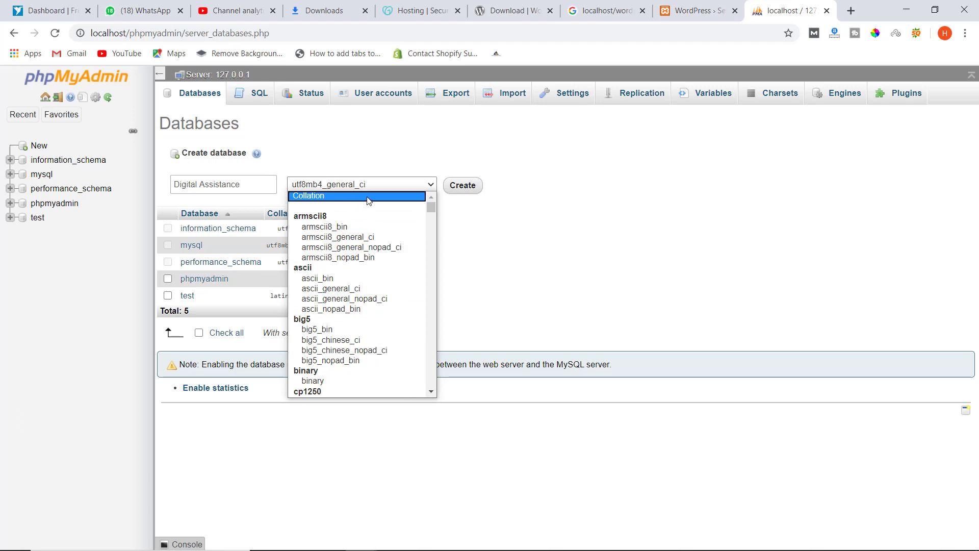
pyautogui.click(365, 196)
pyautogui.click(452, 188)
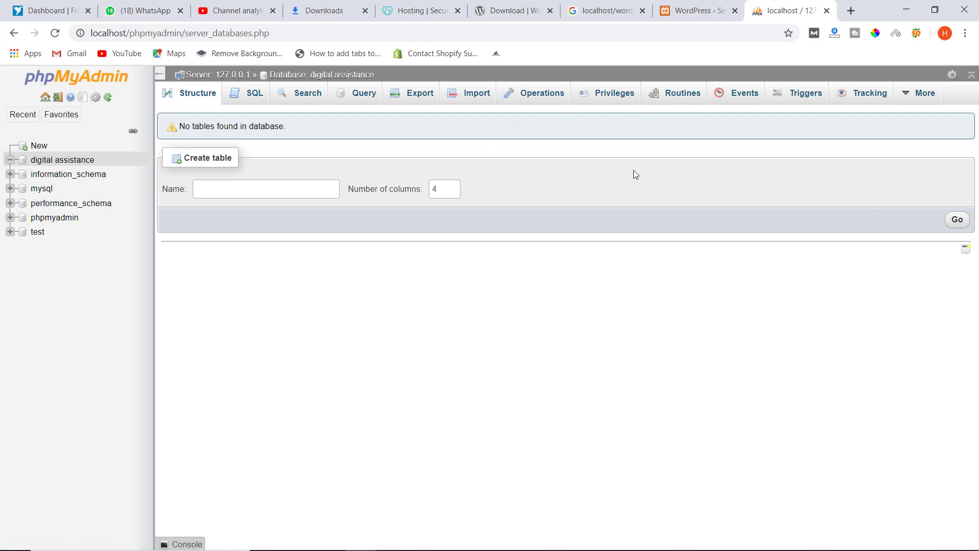
# View the new database's user privileges, then return to the WordPress setup tab and proceed to the database connection form.
pyautogui.click(613, 99)
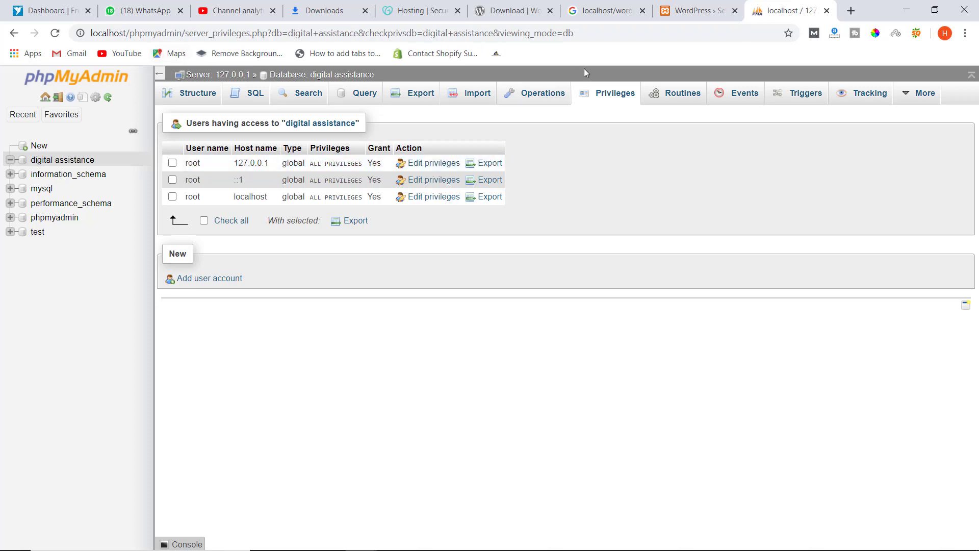
pyautogui.click(682, 9)
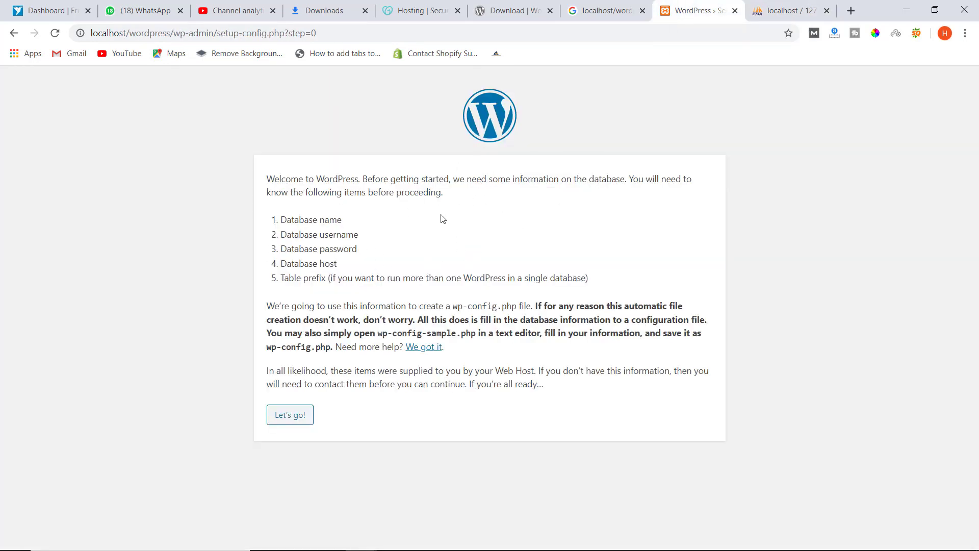
pyautogui.click(301, 416)
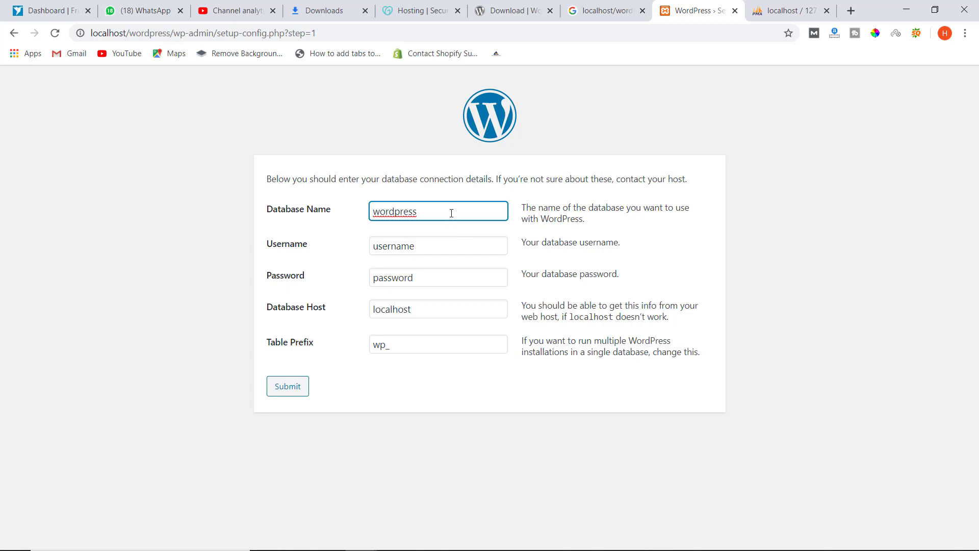
# Set the Database Name in the WordPress connection details to "Digital Assistance".
pyautogui.press('BackSpace')
pyautogui.press('BackSpace')
pyautogui.press('BackSpace')
pyautogui.press('BackSpace')
pyautogui.press('BackSpace')
pyautogui.press('BackSpace')
pyautogui.press('BackSpace')
pyautogui.press('BackSpace')
pyautogui.press('BackSpace')
pyautogui.write('Digital Assistance')
# Look up the database user in phpMyAdmin's privileges and set the WordPress database username to "root".
pyautogui.click(485, 245)
pyautogui.click(768, 7)
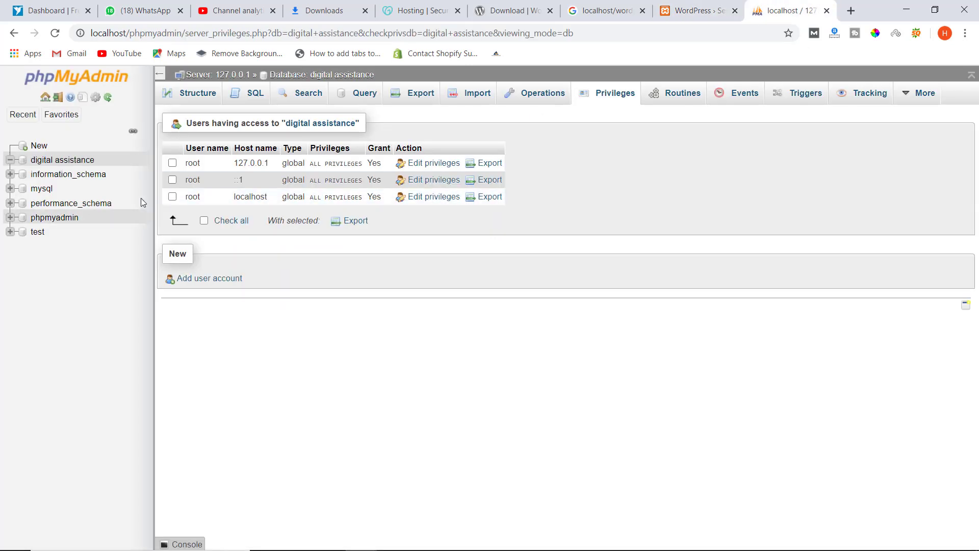
pyautogui.click(694, 10)
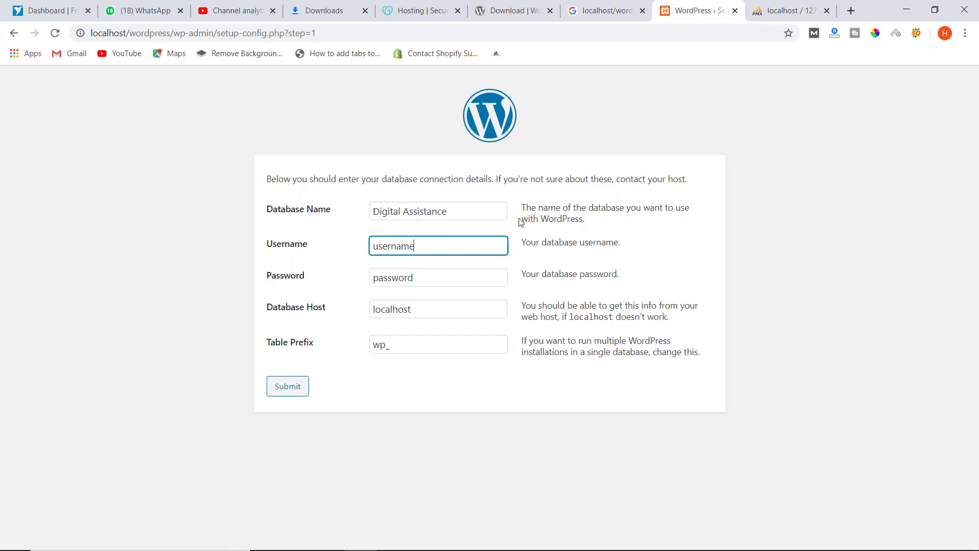
pyautogui.doubleClick(487, 243)
pyautogui.press('BackSpace')
pyautogui.write('root')
# Clear the database password so it is blank, and submit the connection details with host localhost and table prefix wp_.
pyautogui.click(473, 278)
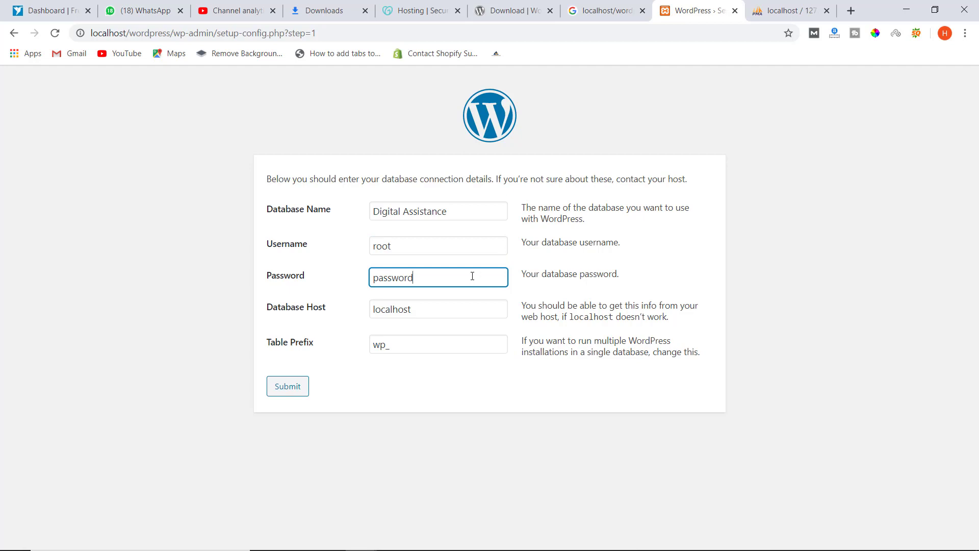
pyautogui.press('BackSpace')
pyautogui.press('BackSpace')
pyautogui.press('BackSpace')
pyautogui.press('BackSpace')
pyautogui.press('BackSpace')
pyautogui.press('BackSpace')
pyautogui.press('BackSpace')
pyautogui.press('BackSpace')
pyautogui.click(633, 269)
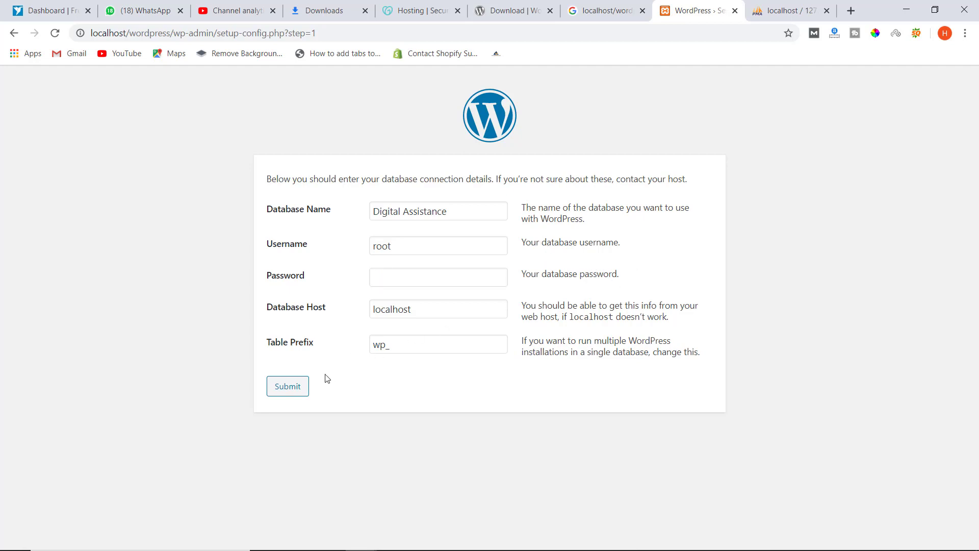
pyautogui.click(298, 389)
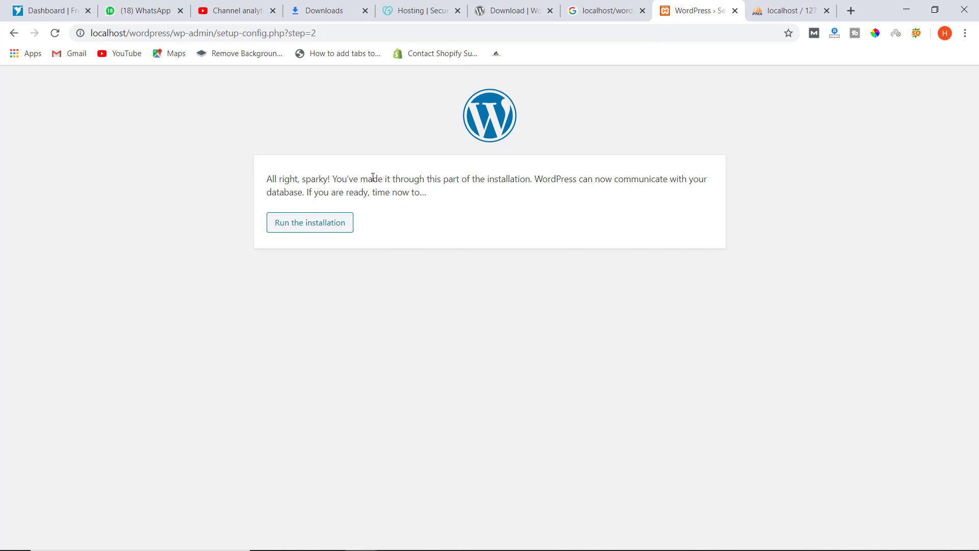
# Run the WordPress installation and set the Site Title to "Digital Assistance", keeping the username admin.
pyautogui.click(339, 229)
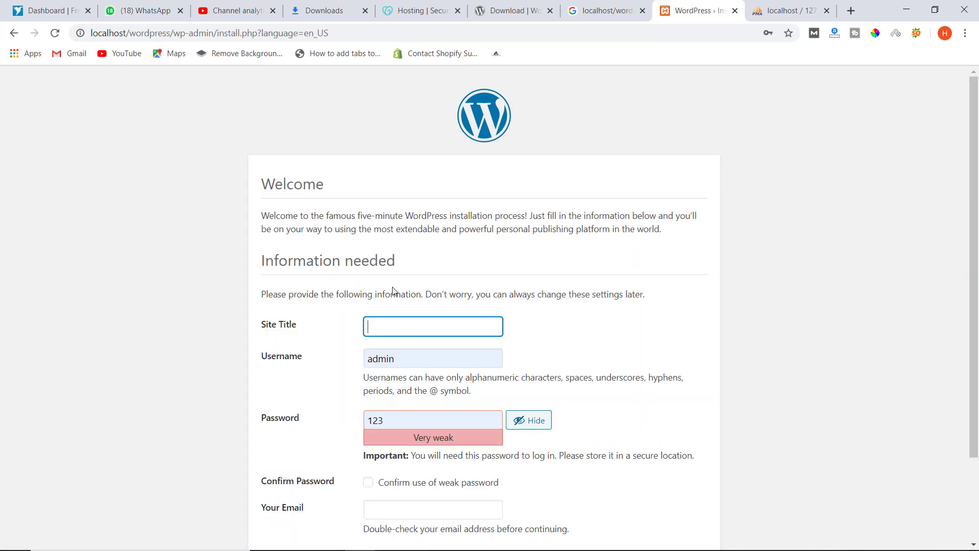
pyautogui.scroll(-3, 592, 352)
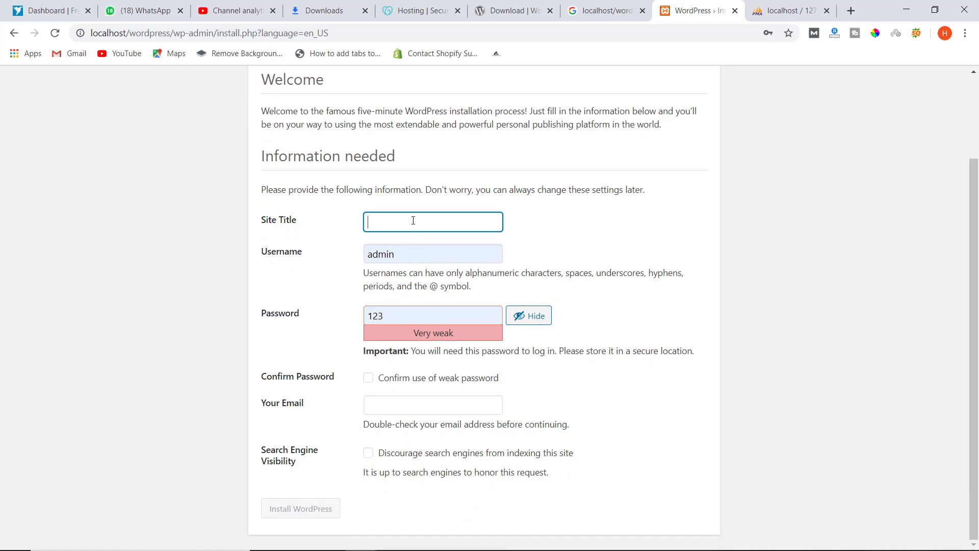
pyautogui.write('Digit')
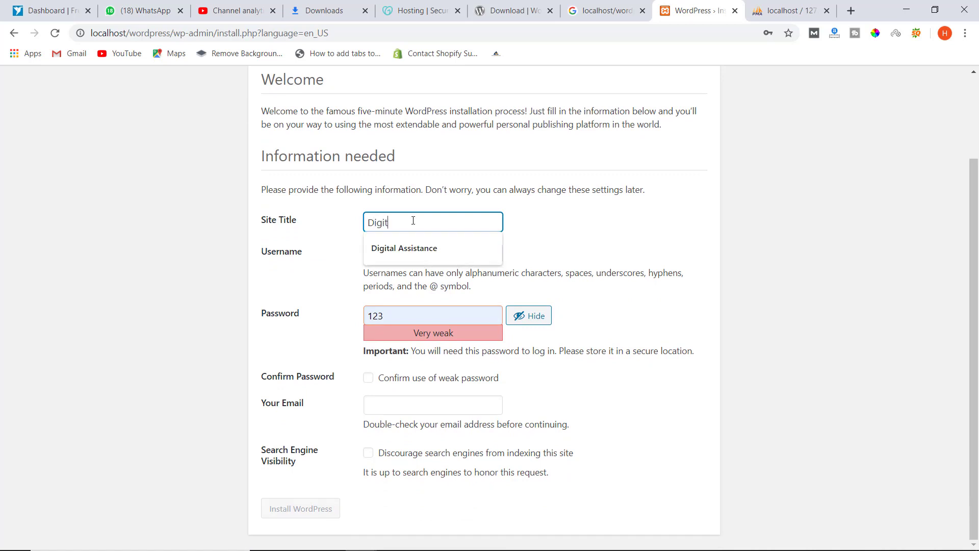
pyautogui.press('Down')
pyautogui.press('Return')
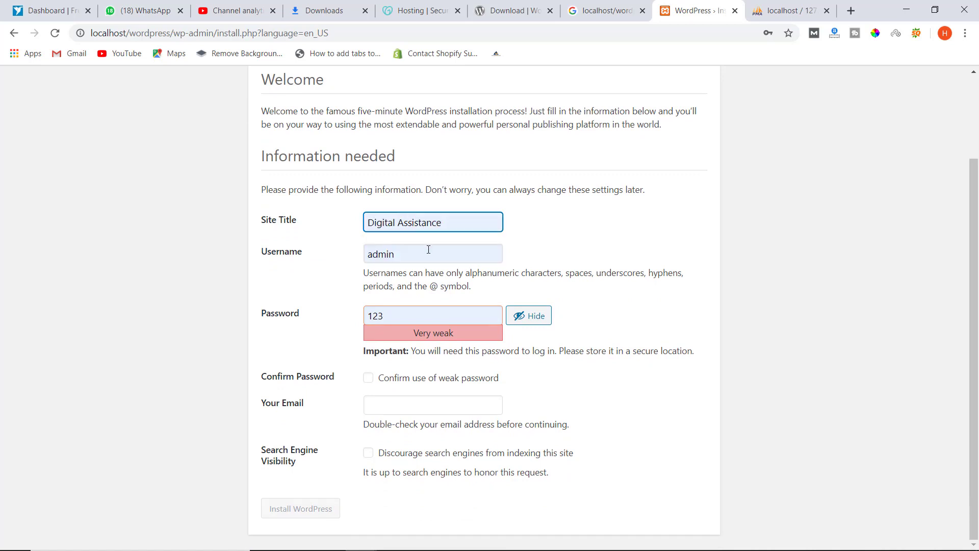
pyautogui.click(429, 251)
pyautogui.click(584, 226)
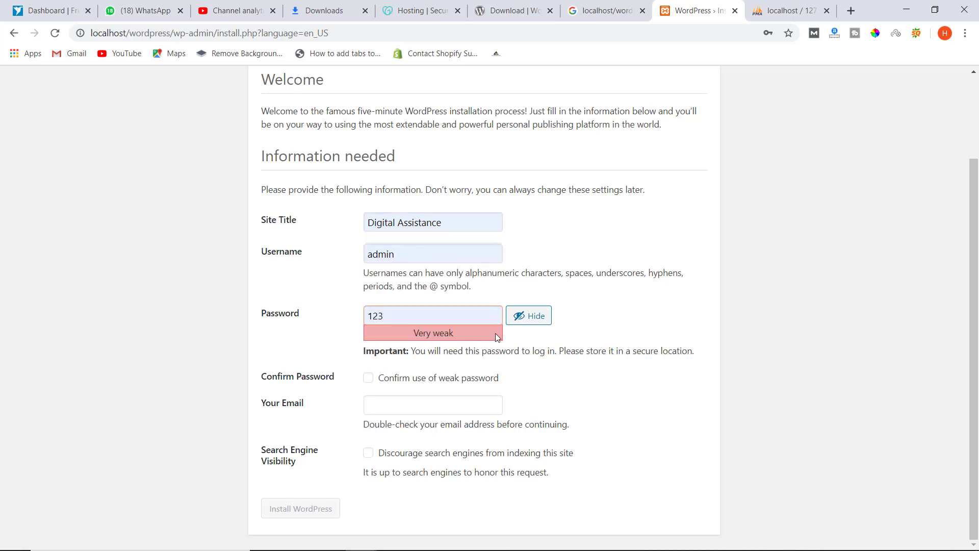
# Confirm the use of a weak password, fill in the administrator's email address, and install WordPress.
pyautogui.click(368, 378)
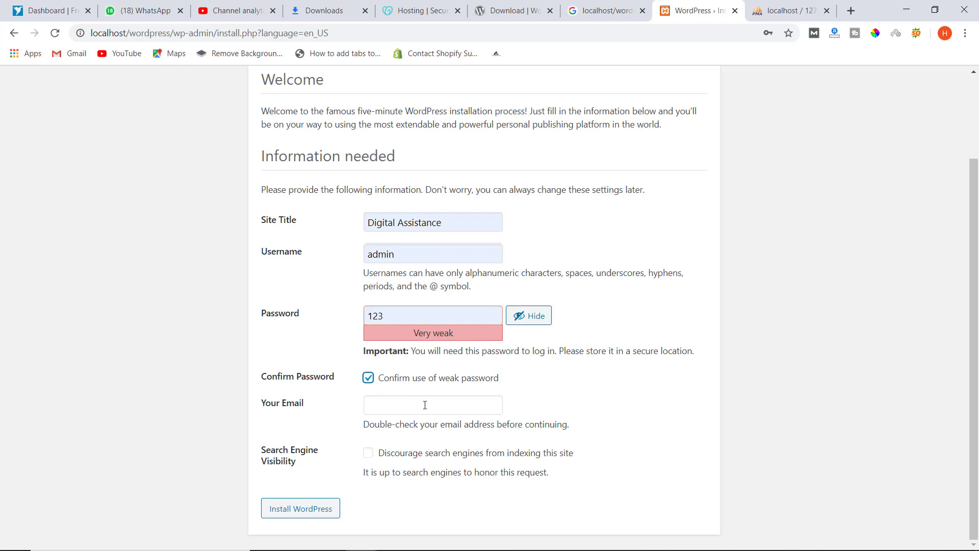
pyautogui.click(426, 404)
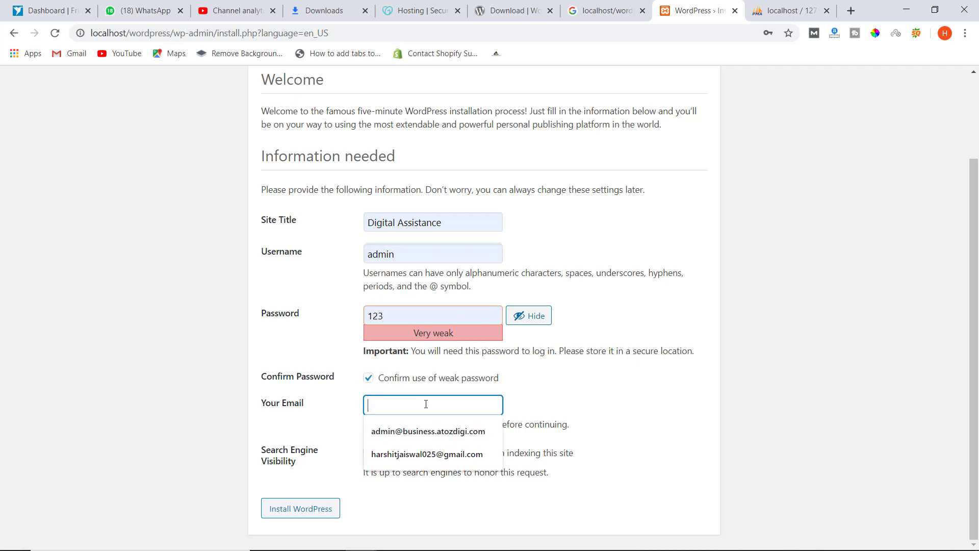
pyautogui.click(453, 455)
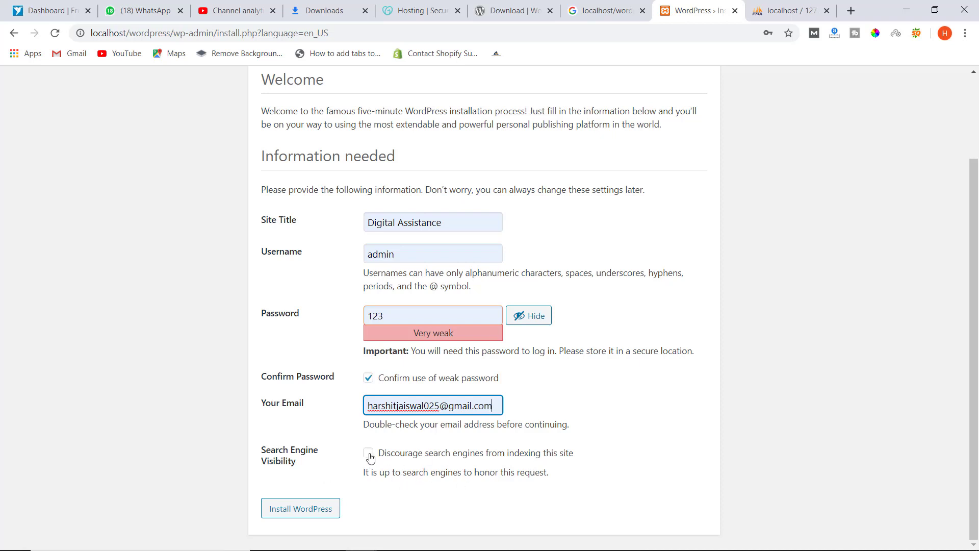
pyautogui.click(316, 509)
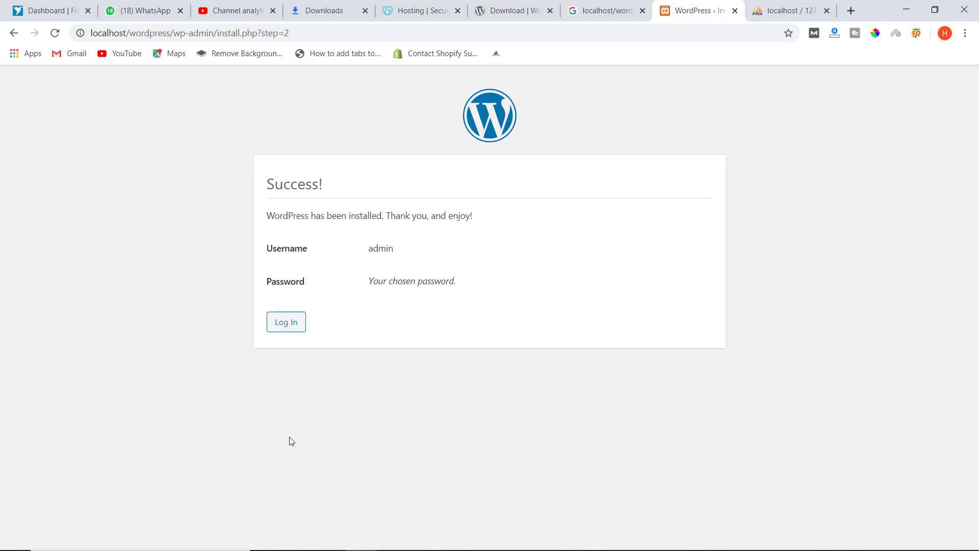
# Log in to the new WordPress site as admin with the prefilled credentials.
pyautogui.click(280, 335)
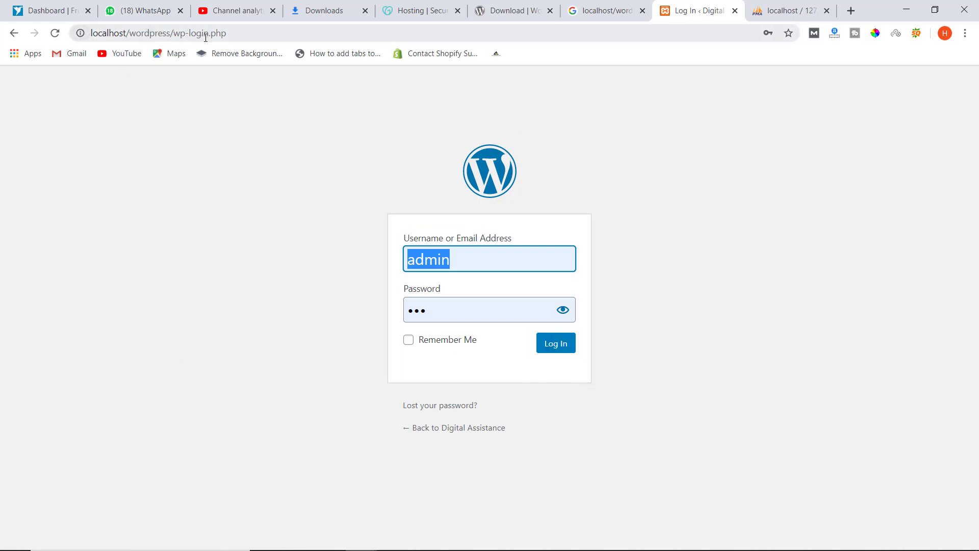
pyautogui.click(558, 350)
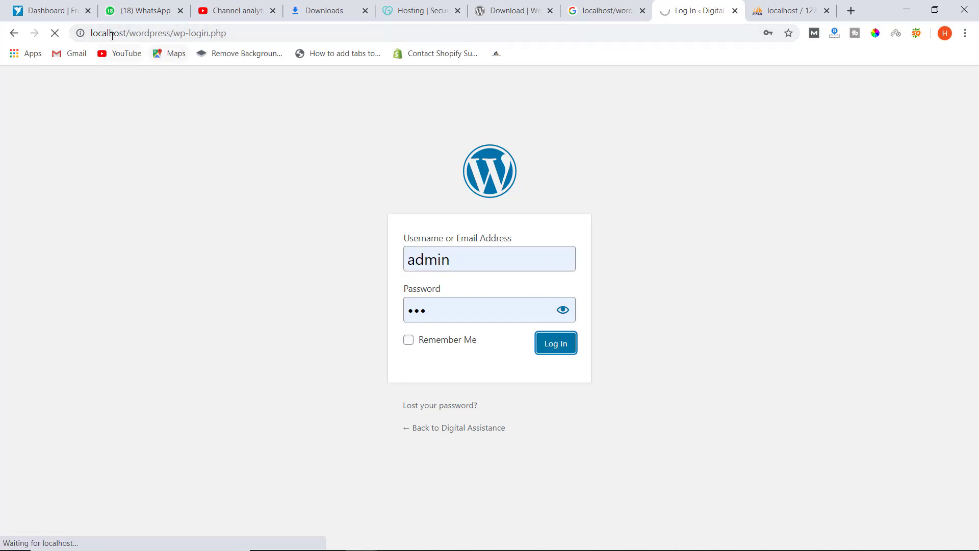
pyautogui.moveTo(94, 33); pyautogui.dragTo(228, 33)
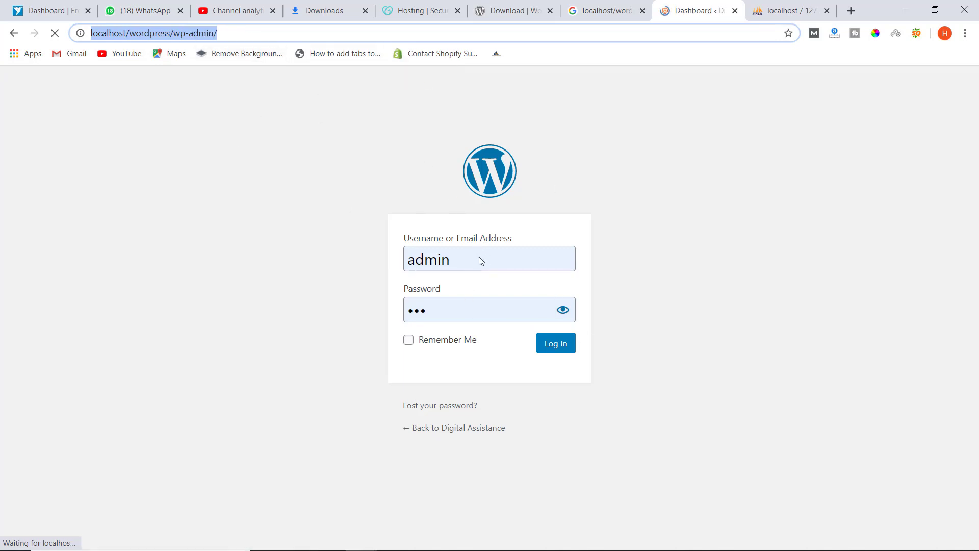
pyautogui.click(552, 344)
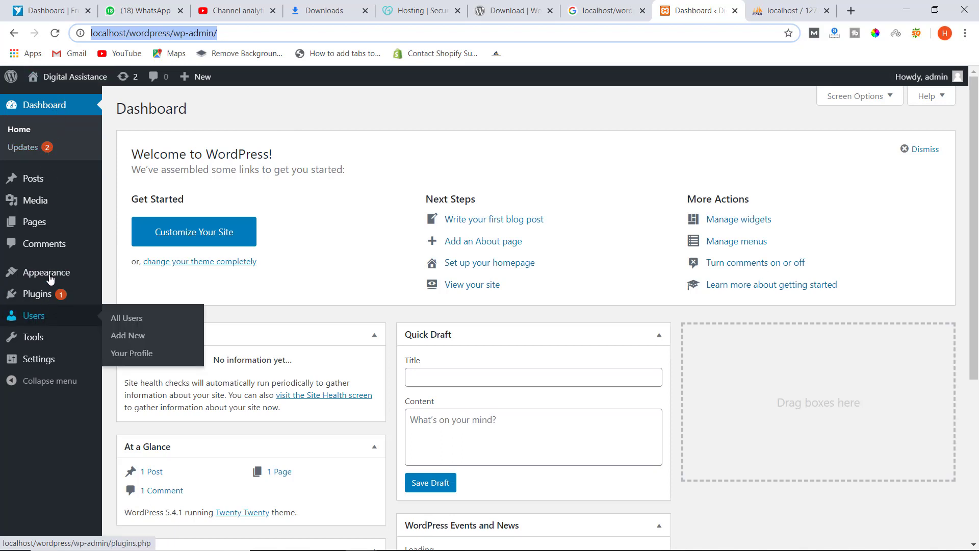
# Go to the installed themes page, then open the Digital Assistance site in a new tab and look through its homepage.
pyautogui.moveTo(49, 278)
pyautogui.click(120, 277)
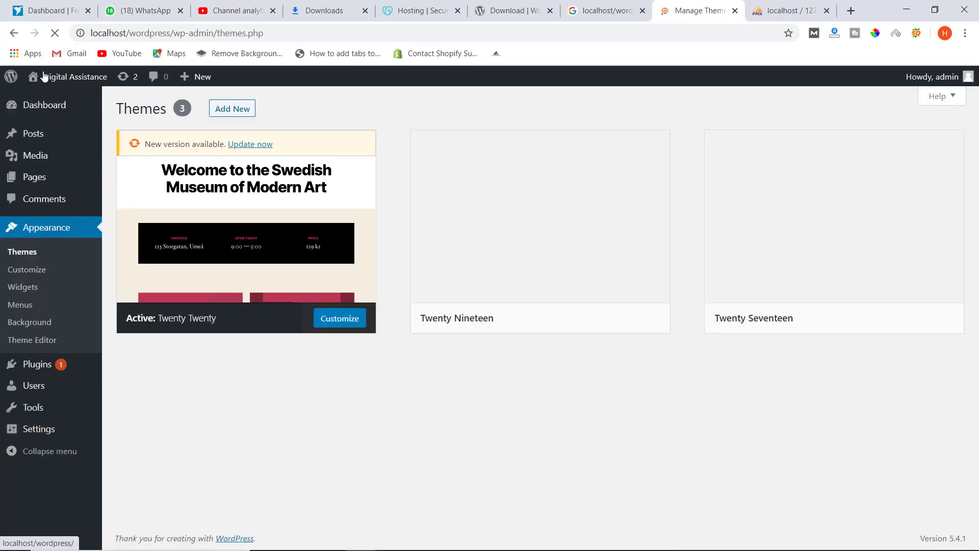
pyautogui.moveTo(59, 82)
pyautogui.rightClick(63, 101)
pyautogui.click(81, 111)
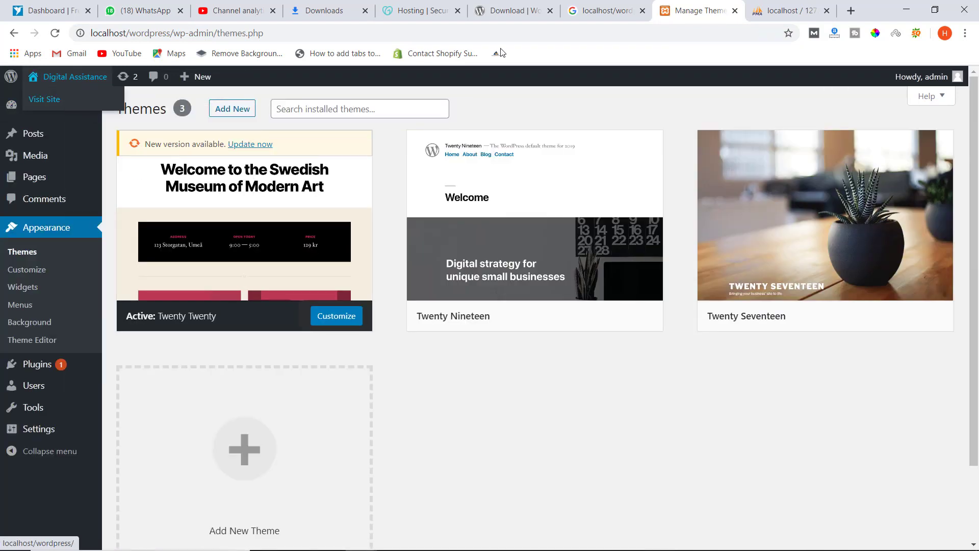
pyautogui.click(711, 9)
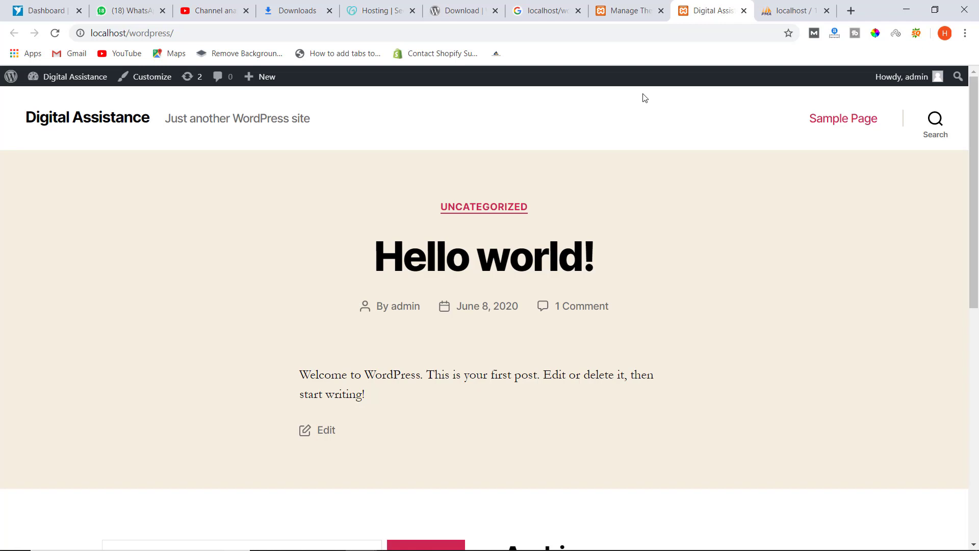
pyautogui.scroll(-9, 685, 229)
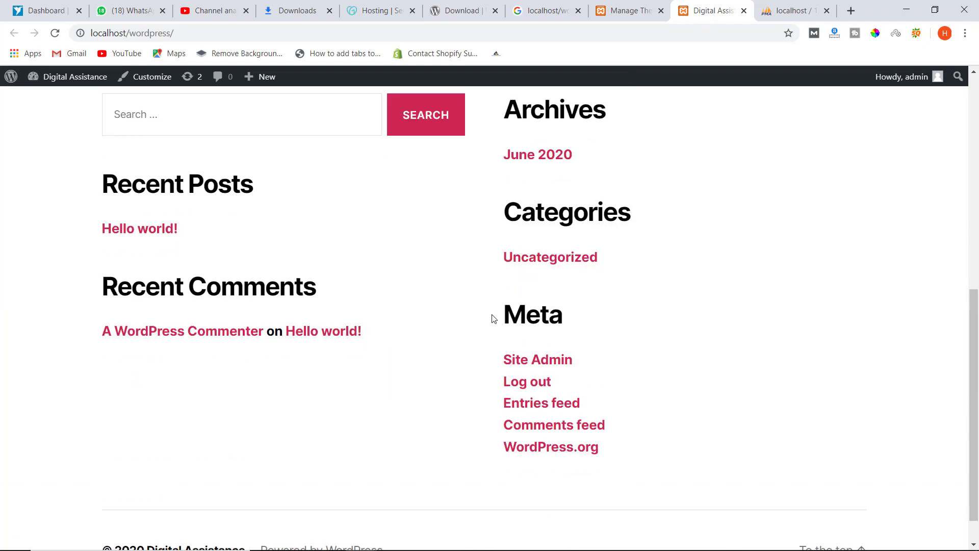
pyautogui.scroll(10, 505, 313)
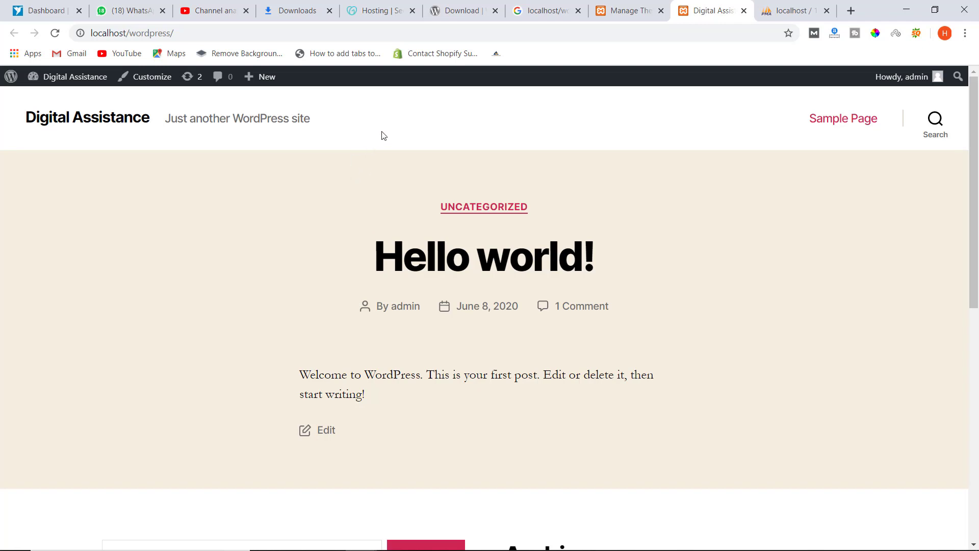
# Start updating the active Twenty Twenty theme, and check the site's homepage again.
pyautogui.click(631, 11)
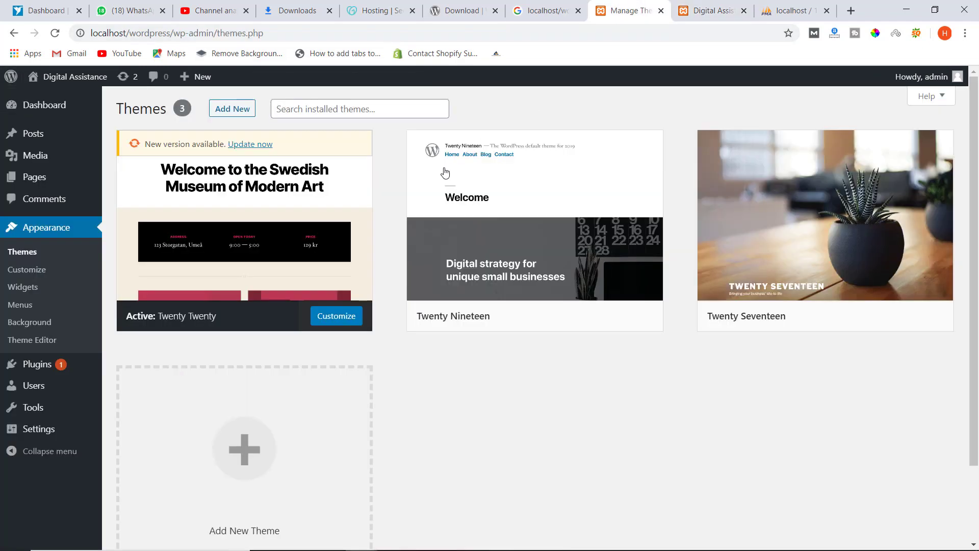
pyautogui.click(245, 145)
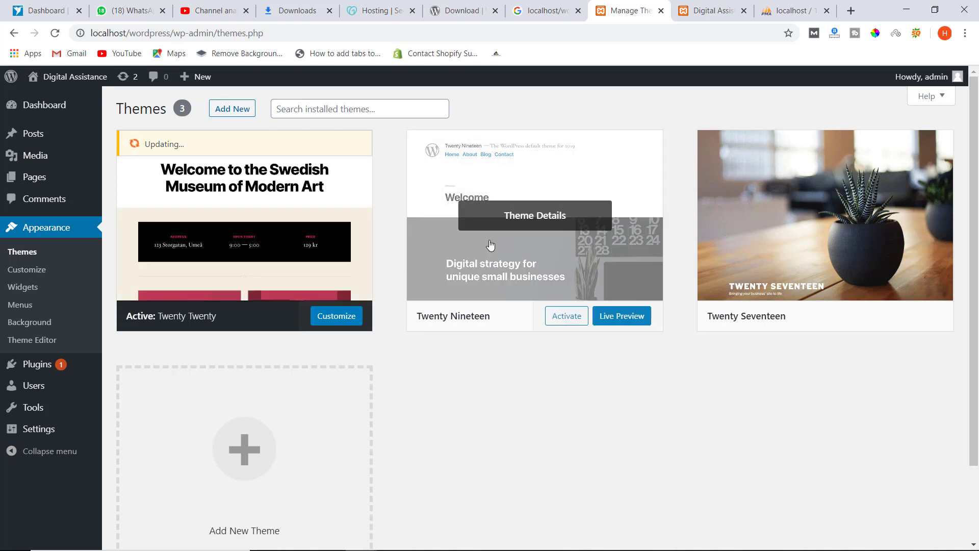
pyautogui.click(687, 11)
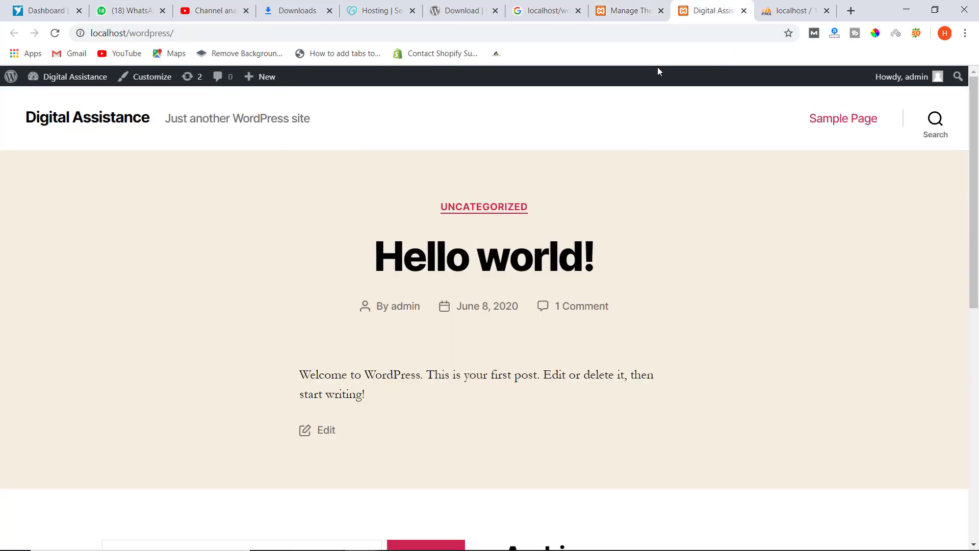
pyautogui.click(615, 10)
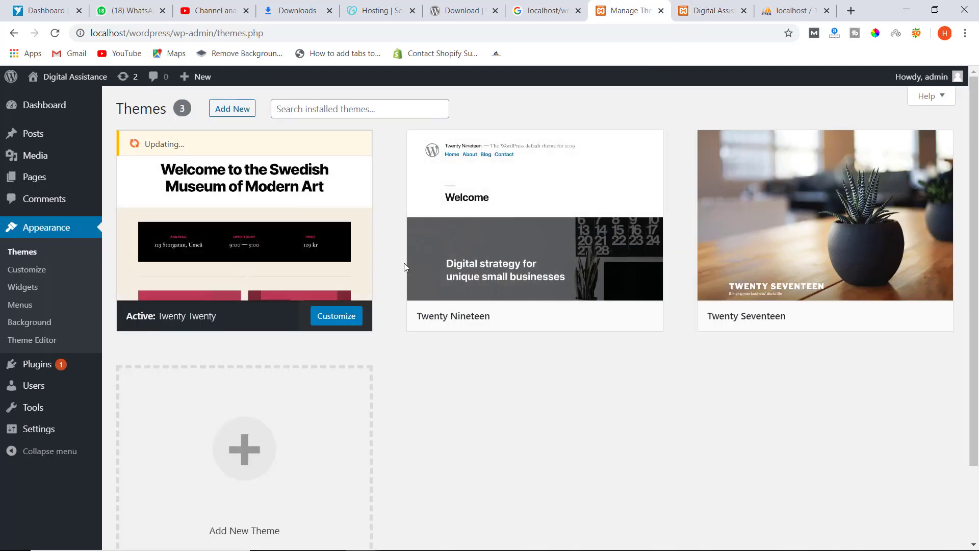
pyautogui.moveTo(428, 265)
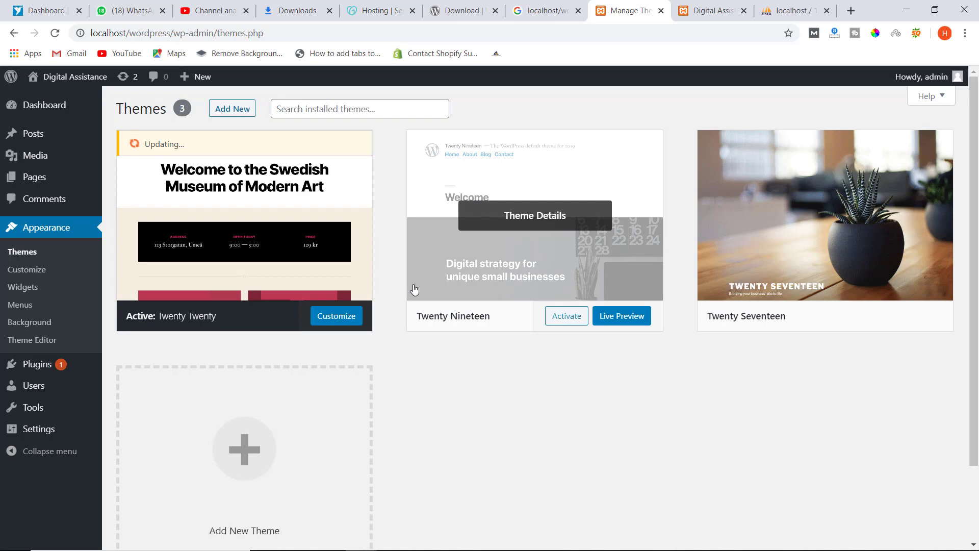
# Open the page for adding new themes and browse the featured themes.
pyautogui.click(230, 111)
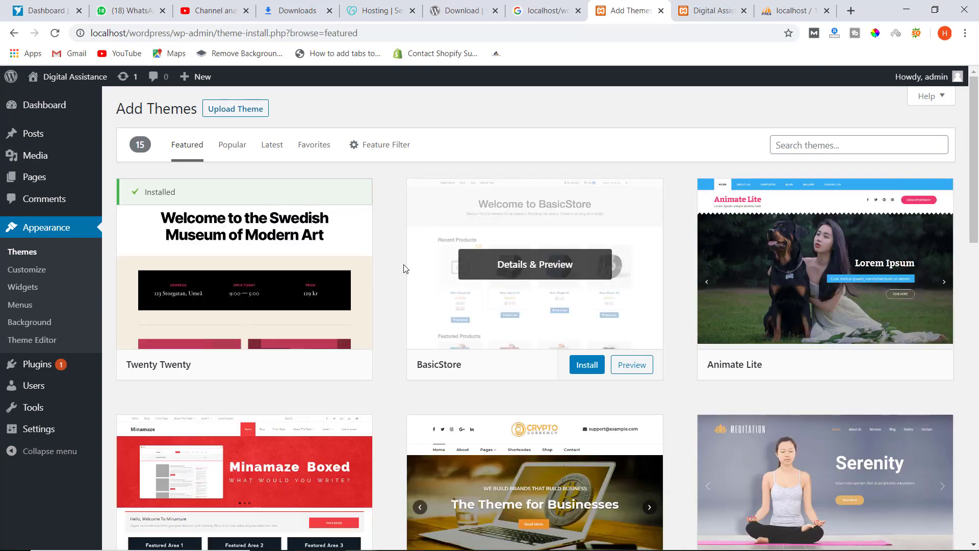
pyautogui.moveTo(50, 370)
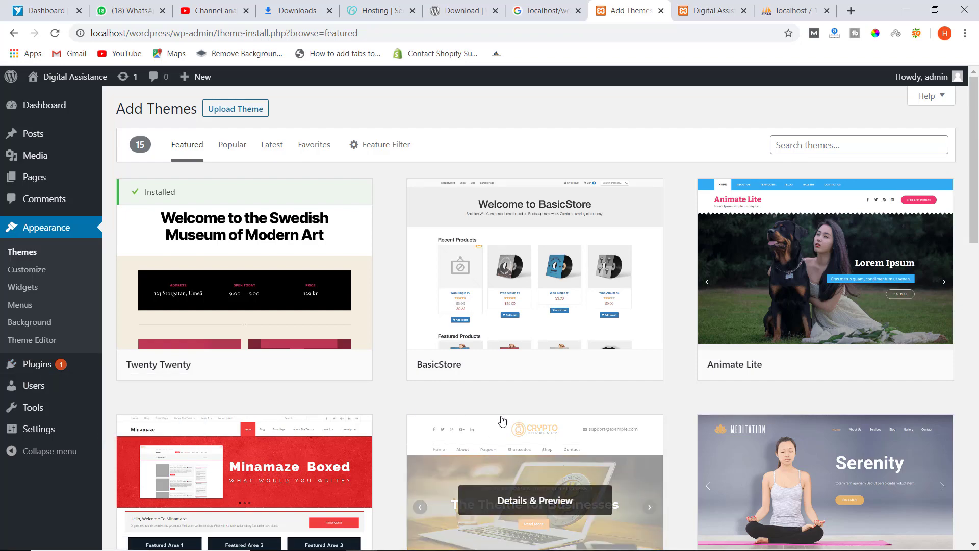
pyautogui.scroll(-7, 502, 390)
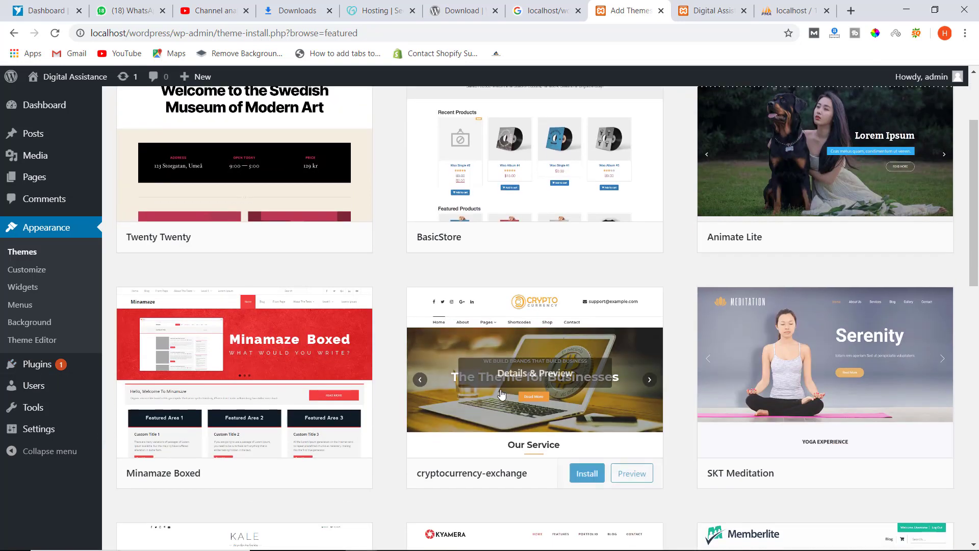